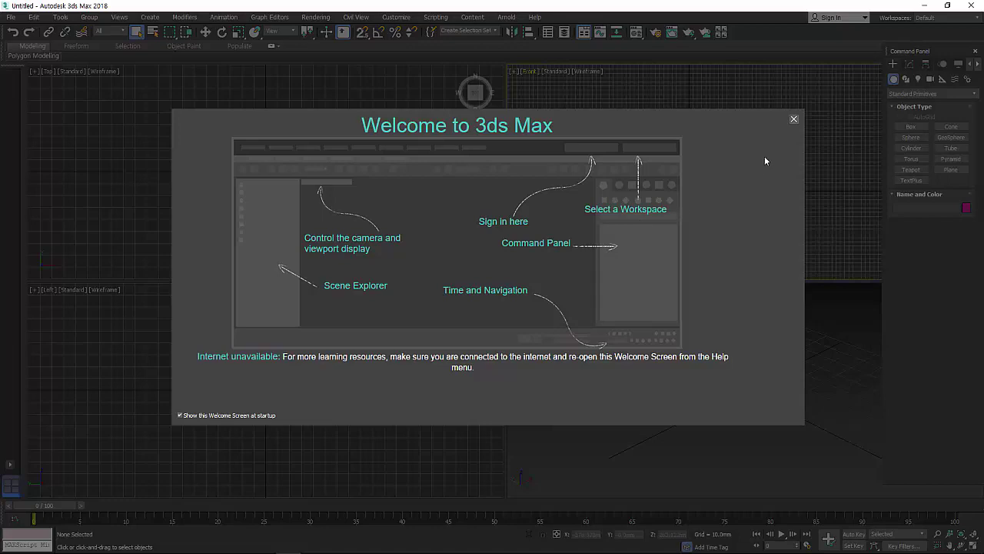
Dismiss the Welcome to 3ds Max screen to reveal the empty untitled four-viewport scene.
left_click(794, 120)
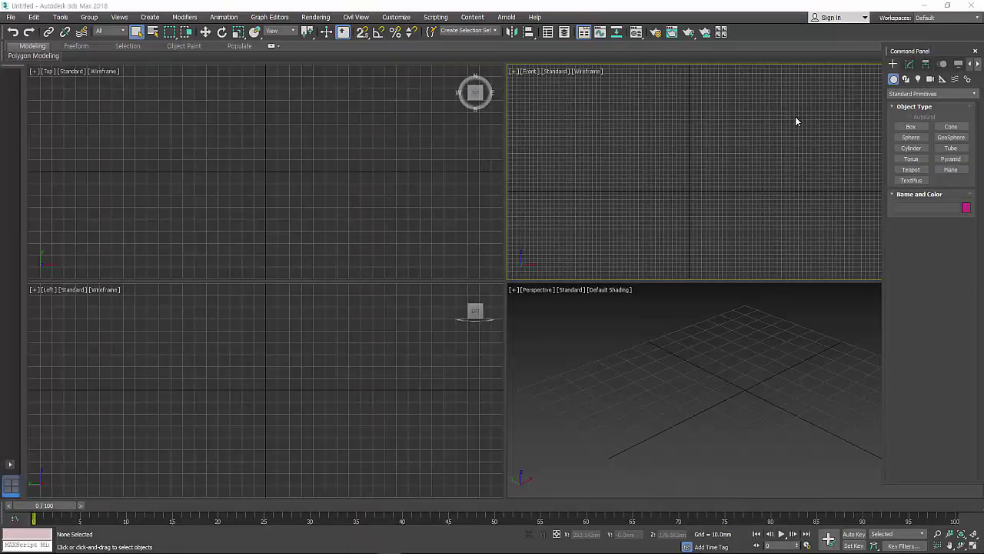
left_click(532, 17)
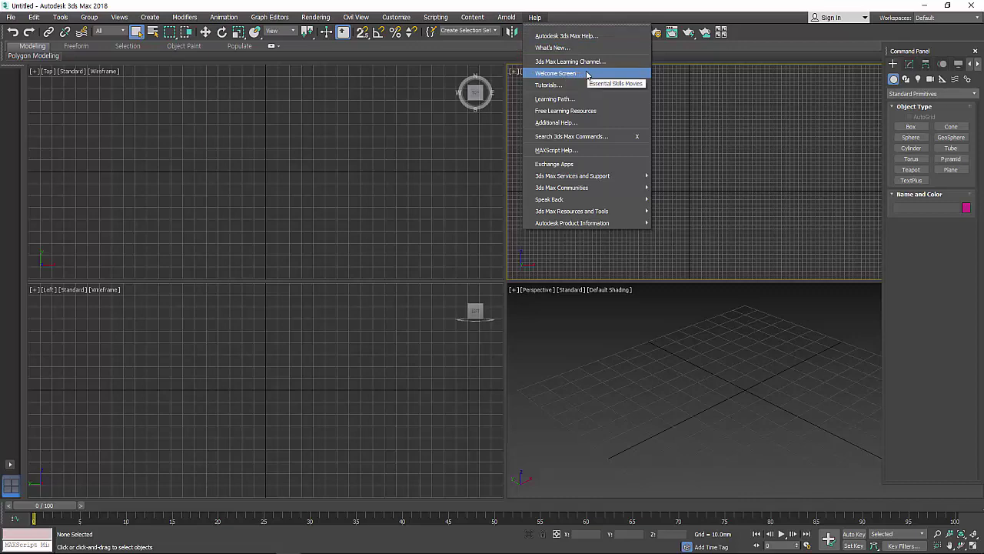
left_click(587, 74)
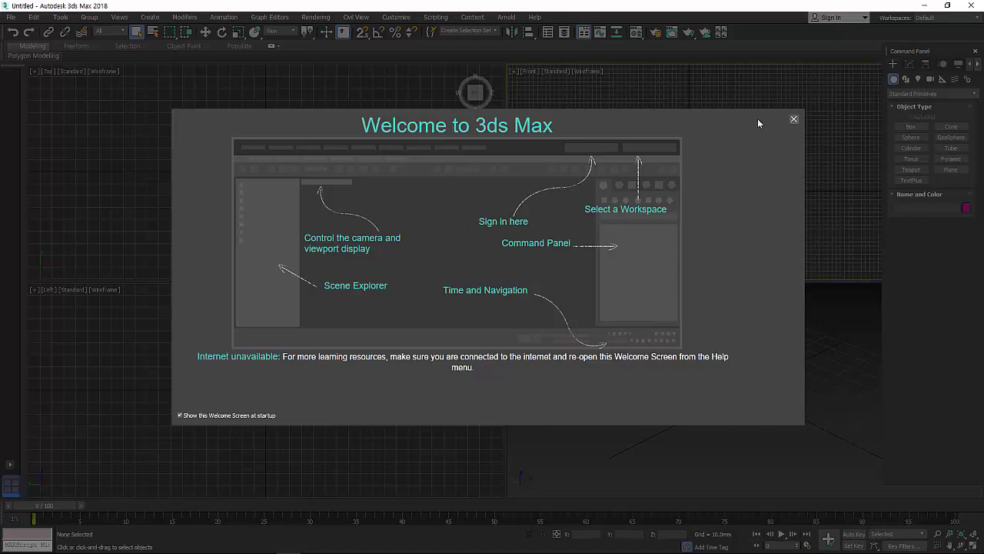
left_click(796, 118)
mouse_move(307, 538)
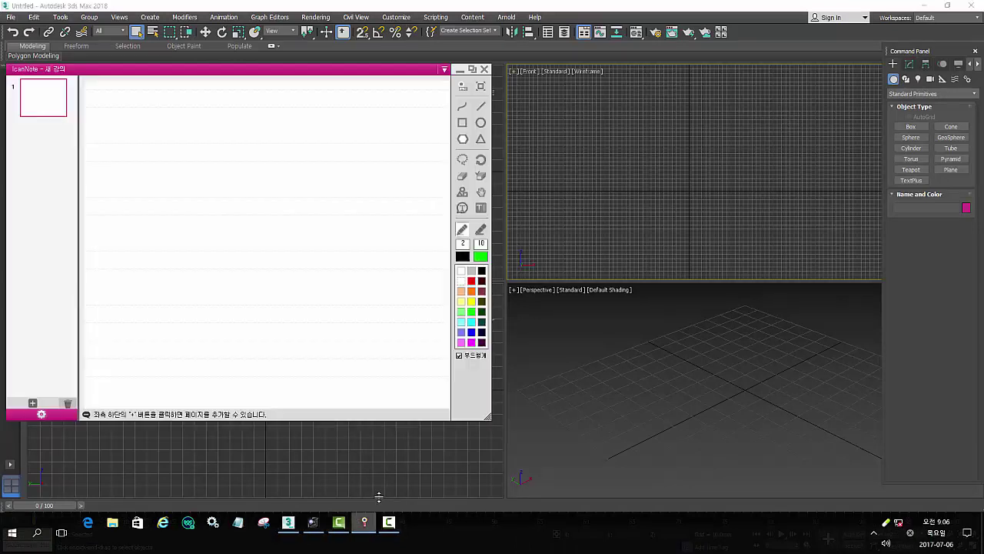
In IcanNote, handwrite the pen heading '① Renderer' in Korean and English.
left_click(365, 522)
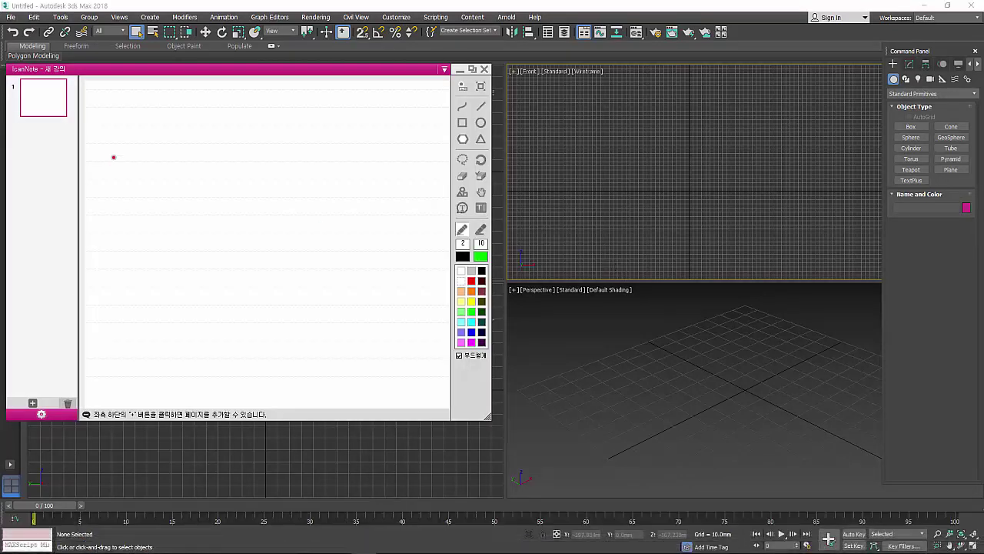
left_click(462, 106)
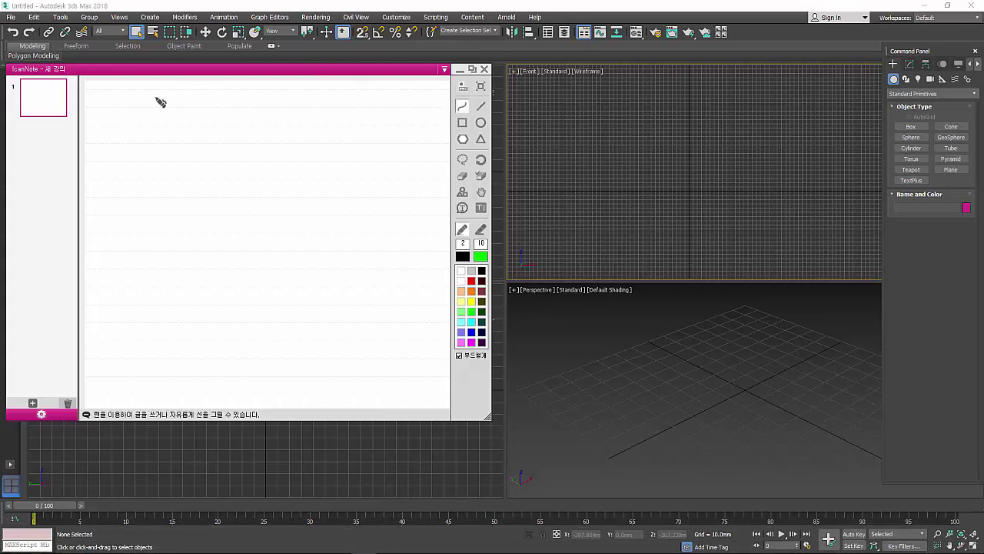
left_click_drag(268, 83, 241, 87)
mouse_move(119, 90)
left_mouse_down()
mouse_move(127, 116)
mouse_move(117, 120)
mouse_move(152, 114)
mouse_move(154, 123)
mouse_move(164, 99)
mouse_move(181, 133)
left_mouse_up()
mouse_move(209, 97)
left_mouse_down()
mouse_move(201, 123)
mouse_move(246, 117)
left_mouse_up()
mouse_move(246, 81)
left_mouse_down()
mouse_move(248, 126)
mouse_move(298, 117)
left_mouse_up()
left_click_drag(292, 95, 300, 129)
Handwrite 'Max2016: mental ray (default)' on the line below the heading.
mouse_move(128, 150)
left_mouse_down()
mouse_move(129, 163)
mouse_move(153, 171)
left_mouse_up()
left_click_drag(155, 160, 179, 170)
mouse_move(183, 161)
left_mouse_down()
mouse_move(197, 171)
mouse_move(275, 163)
left_mouse_up()
left_click(238, 157)
left_click(238, 167)
mouse_move(263, 163)
left_mouse_down()
mouse_move(317, 174)
mouse_move(323, 166)
mouse_move(325, 185)
left_mouse_up()
left_click_drag(342, 153, 348, 164)
mouse_move(353, 148)
left_mouse_down()
mouse_move(354, 166)
mouse_move(374, 162)
left_mouse_up()
left_click_drag(362, 165, 380, 165)
left_click_drag(394, 139, 395, 166)
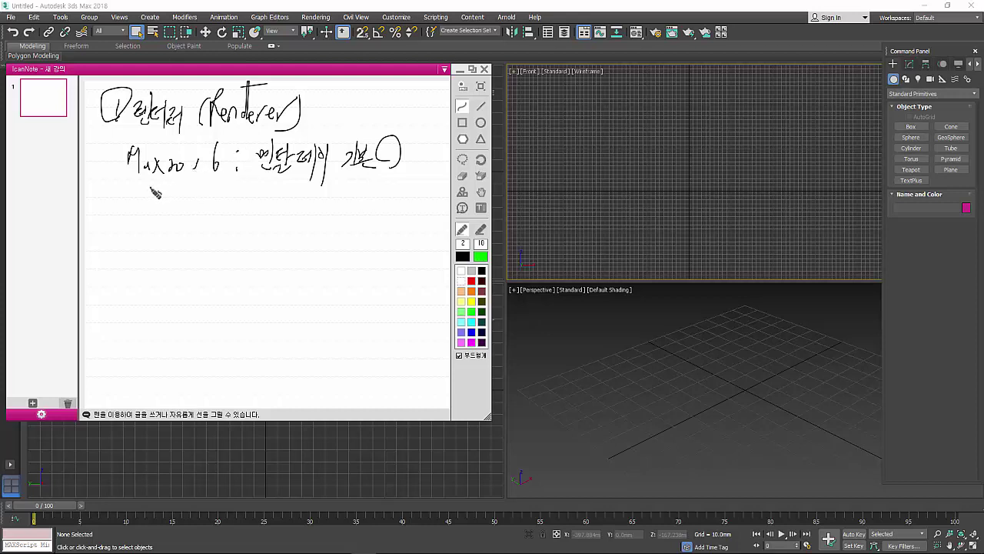
Write the version list MaxR9, Max2008, 2010 ~ 2016 underneath.
mouse_move(140, 204)
left_mouse_down()
mouse_move(154, 186)
mouse_move(174, 201)
left_mouse_up()
mouse_move(174, 192)
left_mouse_down()
mouse_move(188, 206)
mouse_move(208, 197)
mouse_move(206, 211)
mouse_move(220, 210)
left_mouse_up()
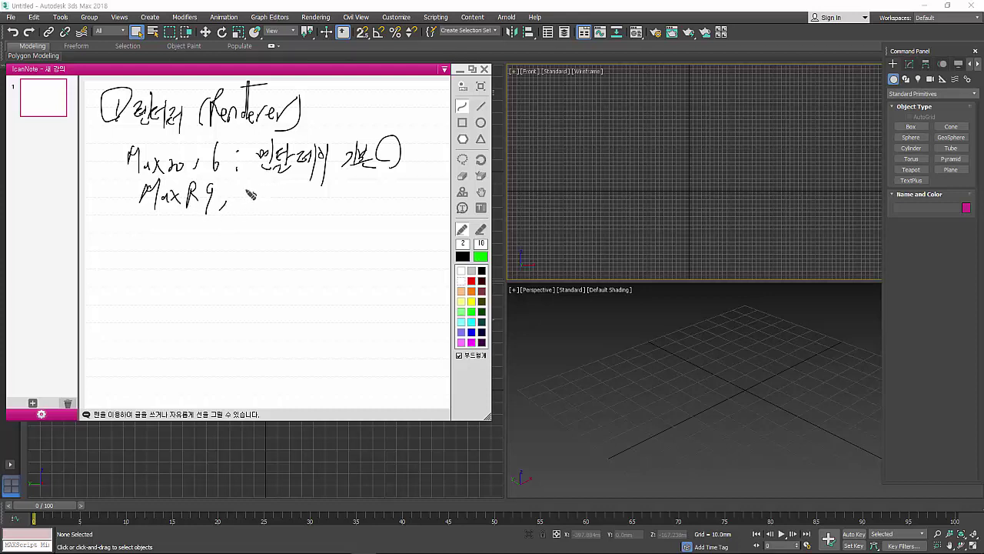
mouse_move(243, 192)
left_mouse_down()
mouse_move(243, 208)
mouse_move(285, 207)
left_mouse_up()
mouse_move(286, 200)
left_mouse_down()
mouse_move(323, 206)
mouse_move(317, 212)
left_mouse_up()
left_click_drag(323, 200, 352, 206)
mouse_move(355, 197)
left_mouse_down()
mouse_move(354, 215)
mouse_move(403, 206)
left_mouse_up()
left_click_drag(408, 200, 414, 203)
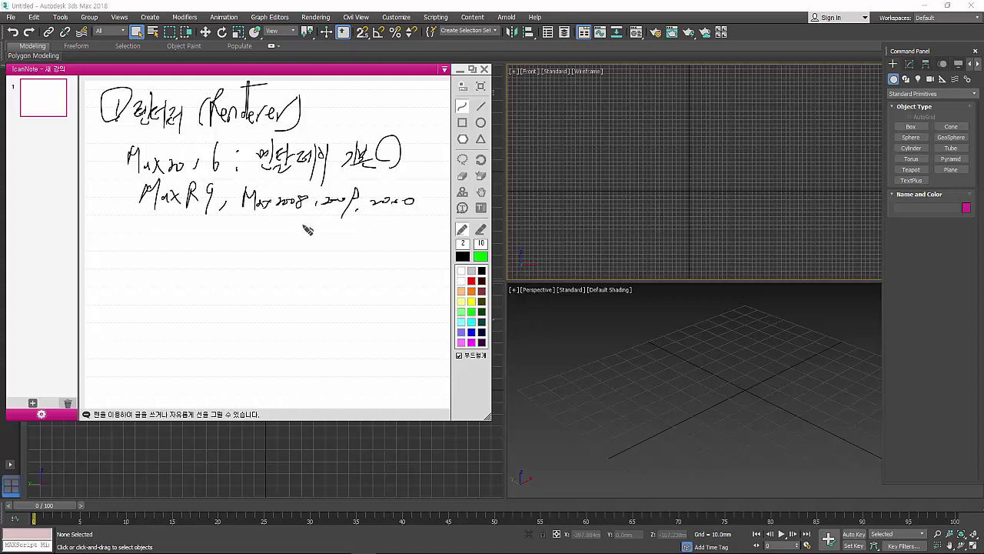
left_click_drag(227, 228, 278, 229)
left_click_drag(284, 223, 296, 231)
left_click_drag(307, 218, 304, 228)
Underline and circle the mental ray default phrase, then begin a Max2017 line.
left_click_drag(254, 176, 377, 181)
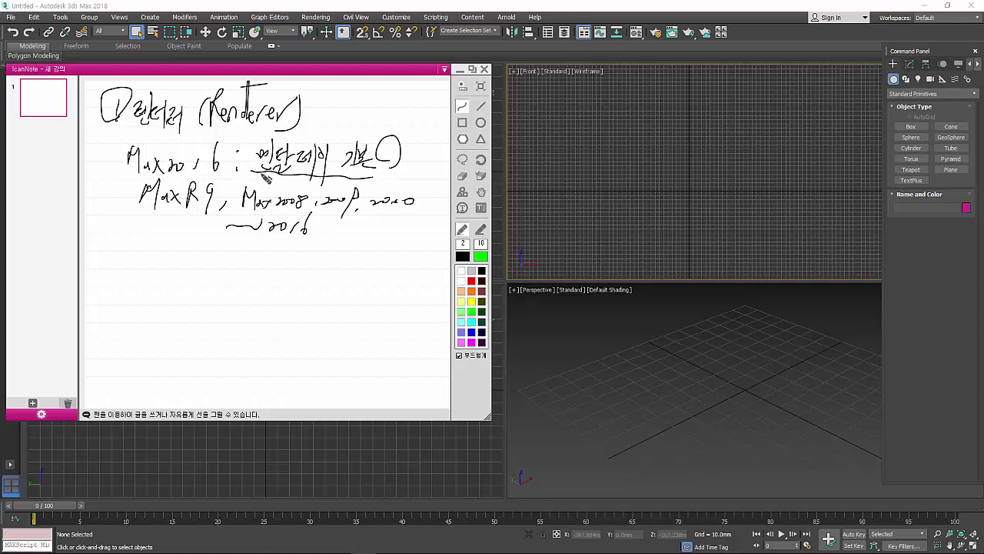
mouse_move(262, 175)
left_mouse_down()
mouse_move(429, 123)
mouse_move(354, 196)
left_mouse_up()
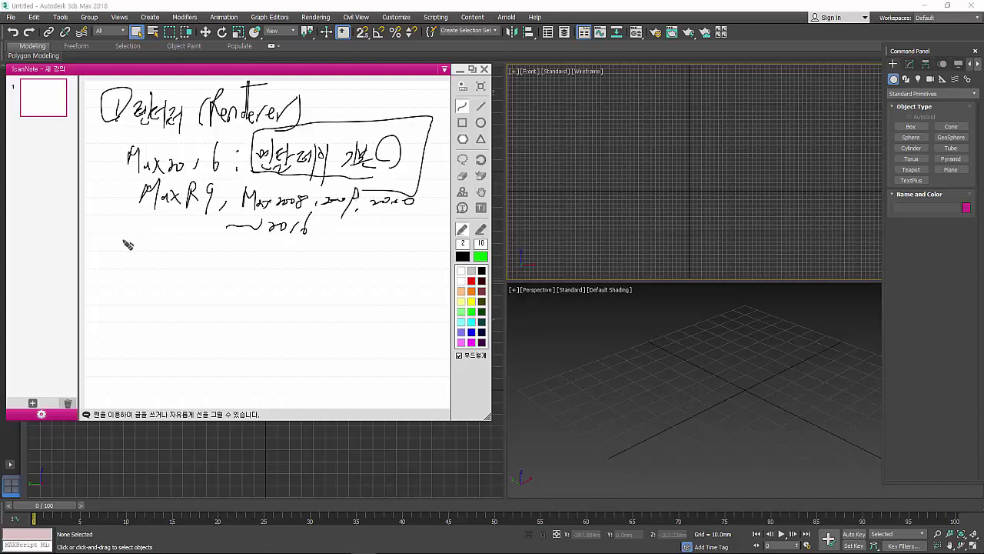
mouse_move(116, 261)
left_mouse_down()
mouse_move(186, 266)
mouse_move(201, 256)
left_mouse_up()
mouse_move(209, 247)
left_mouse_down()
mouse_move(202, 269)
mouse_move(225, 269)
left_mouse_up()
Add a colon after Max2017 and begin its Korean explanation.
left_click(246, 260)
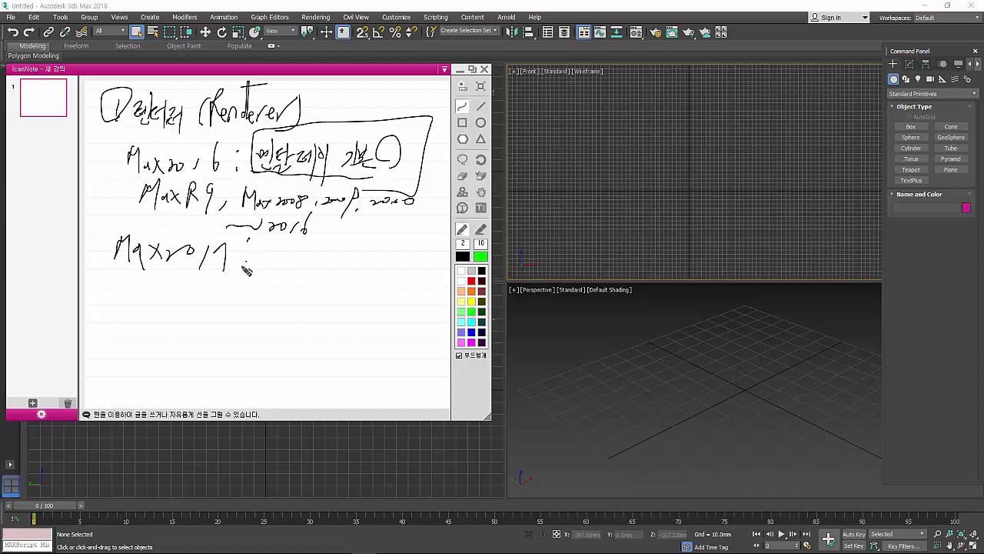
mouse_move(271, 248)
left_mouse_down()
mouse_move(261, 270)
mouse_move(285, 269)
mouse_move(296, 254)
left_mouse_up()
mouse_move(289, 260)
left_mouse_down()
mouse_move(306, 258)
mouse_move(298, 271)
mouse_move(315, 249)
left_mouse_up()
left_click_drag(306, 254, 320, 254)
left_click_drag(312, 259, 311, 269)
mouse_move(322, 245)
left_mouse_down()
mouse_move(321, 279)
mouse_move(329, 260)
mouse_move(369, 260)
mouse_move(359, 272)
left_mouse_up()
mouse_move(378, 244)
left_mouse_down()
mouse_move(372, 263)
mouse_move(400, 263)
left_mouse_up()
left_click_drag(409, 243, 417, 277)
mouse_move(421, 249)
left_mouse_down()
mouse_move(413, 270)
mouse_move(424, 281)
left_mouse_up()
left_click_drag(420, 261, 426, 261)
Finish the Max2017 note about separate user installation over two more lines.
left_click_drag(284, 286, 283, 289)
mouse_move(292, 281)
left_mouse_down()
mouse_move(291, 317)
mouse_move(311, 286)
left_mouse_up()
mouse_move(306, 292)
left_mouse_down()
mouse_move(329, 284)
mouse_move(346, 309)
mouse_move(395, 286)
left_mouse_up()
left_click_drag(292, 319, 304, 335)
mouse_move(312, 312)
left_mouse_down()
mouse_move(313, 332)
mouse_move(332, 324)
mouse_move(332, 342)
left_mouse_up()
mouse_move(344, 323)
left_mouse_down()
mouse_move(394, 312)
mouse_move(399, 329)
left_mouse_up()
mouse_move(398, 306)
left_mouse_down()
mouse_move(398, 338)
mouse_move(421, 307)
mouse_move(420, 326)
left_mouse_up()
left_click_drag(424, 318, 435, 321)
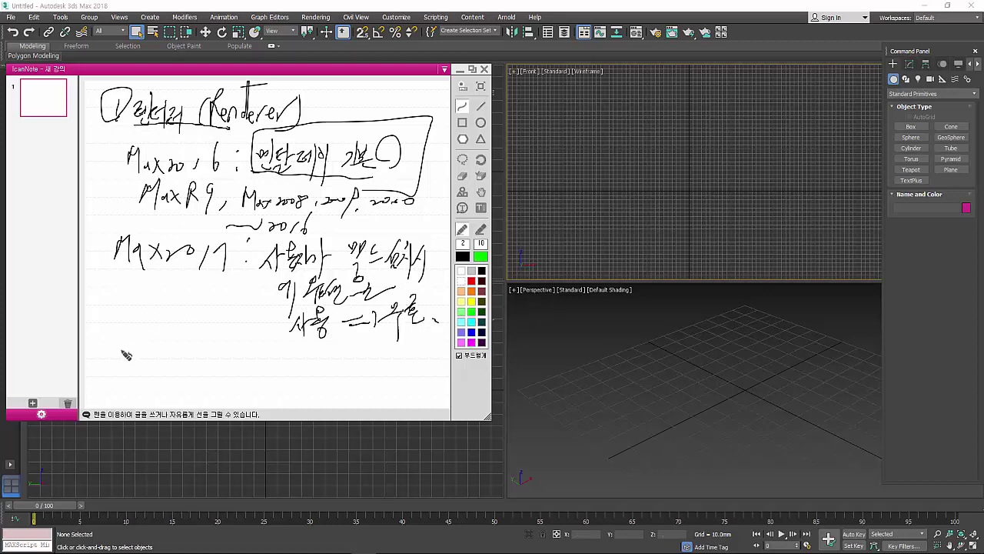
Write 'Max2018: mental ray', cross mental ray out with an X, and start 'Max' below.
mouse_move(109, 348)
left_mouse_down()
mouse_move(100, 378)
mouse_move(120, 375)
left_mouse_up()
mouse_move(129, 370)
left_mouse_down()
mouse_move(149, 380)
mouse_move(248, 371)
left_mouse_up()
left_click(220, 367)
left_click(221, 375)
left_click_drag(237, 372, 349, 376)
left_click_drag(350, 353, 333, 376)
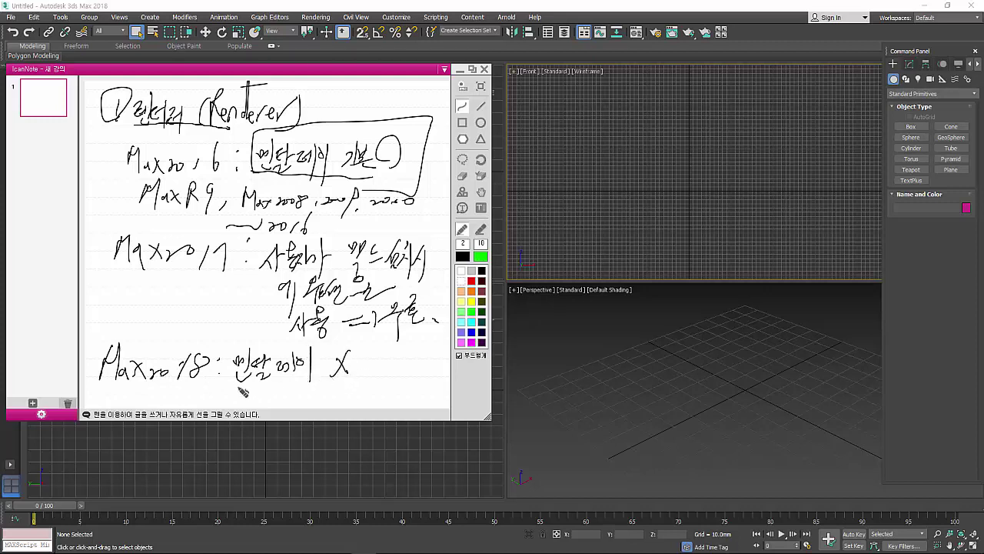
left_click_drag(222, 406, 265, 403)
mouse_move(264, 392)
left_mouse_down()
mouse_move(255, 404)
mouse_move(302, 388)
mouse_move(339, 408)
mouse_move(399, 394)
mouse_move(411, 408)
left_mouse_up()
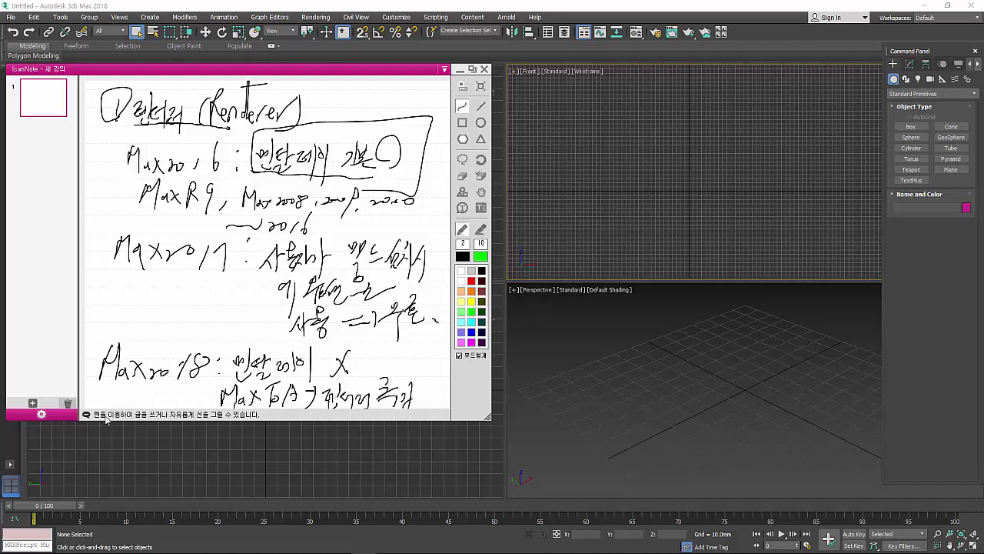
Add page 2 and handwrite 'Max To A: Arnold renderer.', underlining Max To A.
left_click(34, 403)
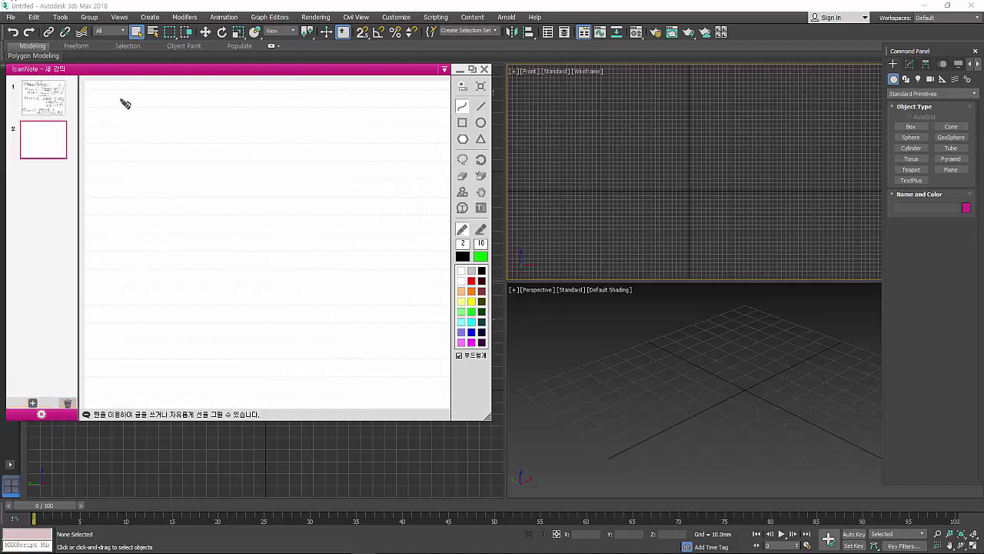
mouse_move(120, 92)
left_mouse_down()
mouse_move(115, 117)
mouse_move(154, 116)
mouse_move(180, 88)
mouse_move(166, 119)
left_mouse_up()
left_click_drag(177, 107, 189, 119)
mouse_move(197, 93)
left_mouse_down()
mouse_move(201, 116)
mouse_move(212, 105)
mouse_move(231, 112)
left_mouse_up()
left_click(210, 116)
mouse_move(239, 98)
left_mouse_down()
mouse_move(239, 117)
mouse_move(263, 112)
left_mouse_up()
left_click_drag(249, 114, 339, 120)
left_click(347, 118)
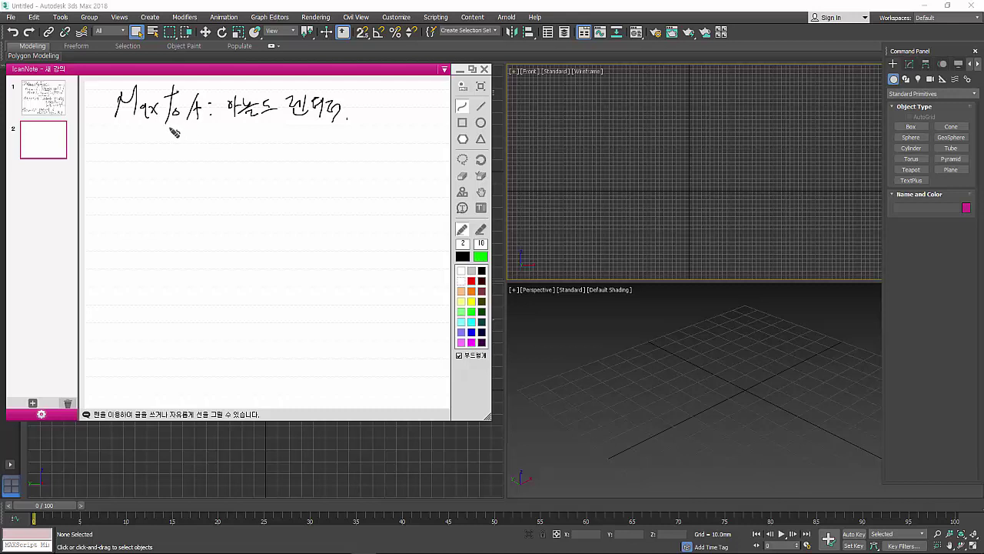
left_click_drag(140, 129, 299, 129)
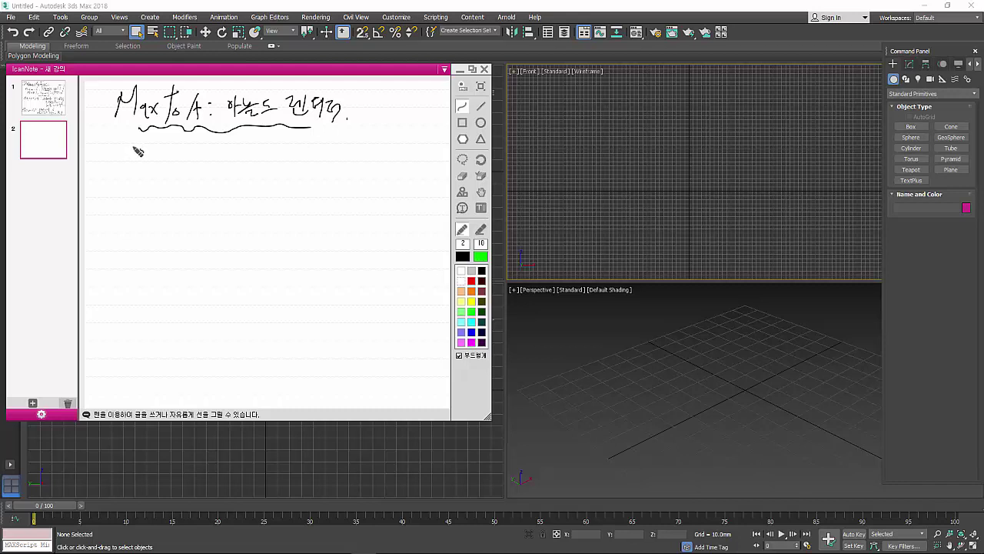
Write a circled word with an arrow to a 2018 note, plus a short line below.
mouse_move(131, 143)
left_mouse_down()
mouse_move(139, 163)
mouse_move(149, 153)
mouse_move(158, 177)
left_mouse_up()
left_click_drag(154, 123, 161, 174)
mouse_move(204, 137)
left_mouse_down()
mouse_move(220, 162)
mouse_move(254, 160)
left_mouse_up()
left_click(269, 144)
mouse_move(258, 152)
left_mouse_down()
mouse_move(259, 163)
mouse_move(278, 145)
mouse_move(311, 165)
mouse_move(377, 177)
mouse_move(408, 123)
mouse_move(412, 147)
mouse_move(423, 129)
mouse_move(409, 146)
left_mouse_up()
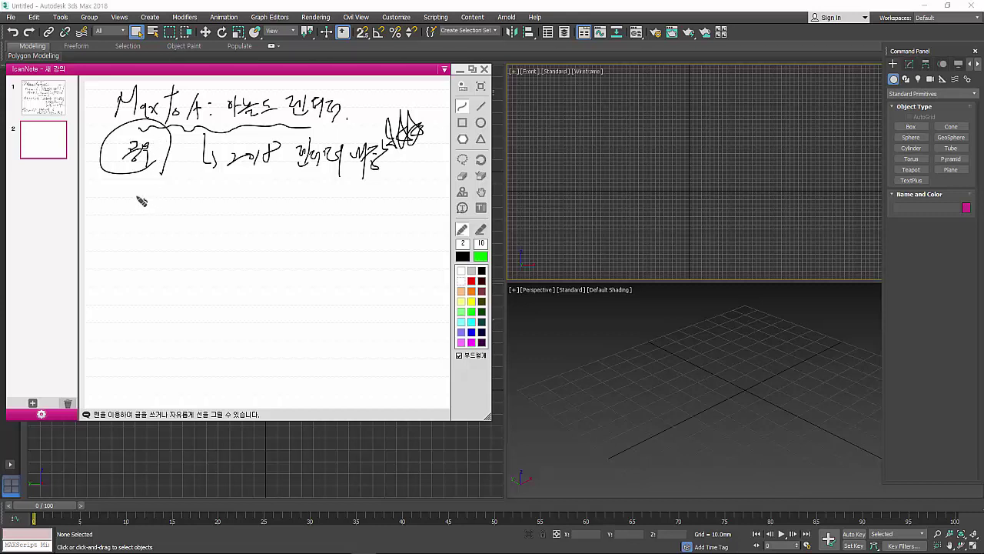
mouse_move(138, 197)
left_mouse_down()
mouse_move(154, 235)
mouse_move(163, 200)
mouse_move(162, 221)
mouse_move(184, 219)
mouse_move(199, 192)
left_mouse_up()
left_click(206, 198)
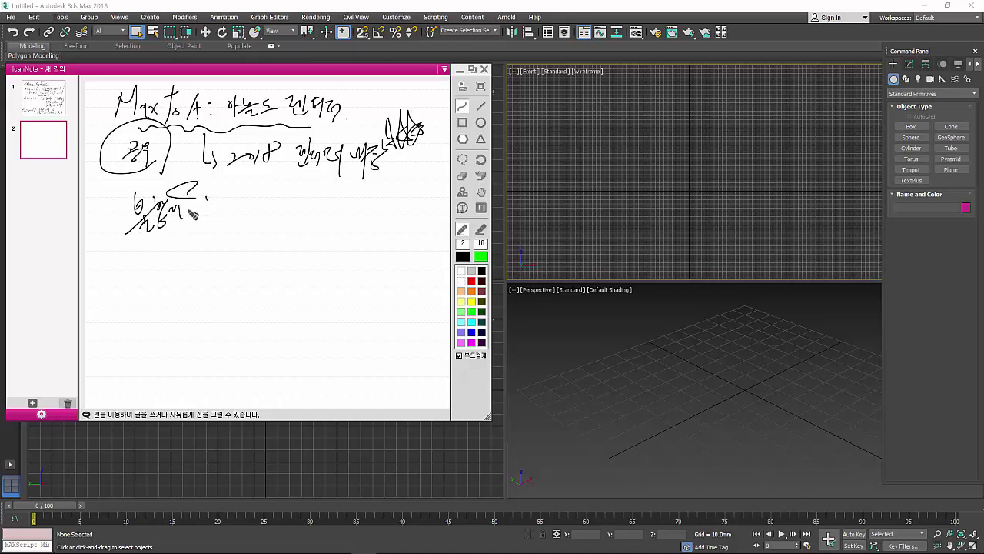
Write a further line ending in ': Max2018.'.
mouse_move(125, 257)
left_mouse_down()
mouse_move(164, 277)
mouse_move(182, 246)
mouse_move(181, 269)
mouse_move(185, 257)
mouse_move(192, 264)
left_mouse_up()
mouse_move(202, 245)
left_mouse_down()
mouse_move(203, 286)
mouse_move(233, 245)
mouse_move(239, 265)
left_mouse_up()
left_click(210, 252)
left_click(210, 266)
left_click_drag(249, 258, 257, 270)
mouse_move(271, 251)
left_mouse_down()
mouse_move(285, 255)
mouse_move(311, 221)
mouse_move(306, 250)
left_mouse_up()
left_click(331, 244)
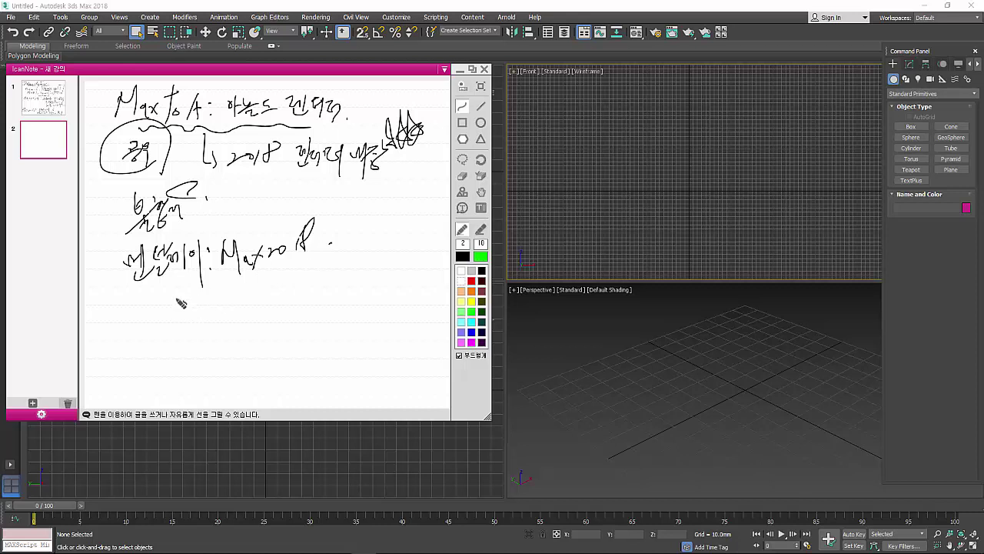
Continue the Korean line below Max2018 with a closing bracket and another word.
mouse_move(182, 280)
left_mouse_down()
mouse_move(181, 316)
mouse_move(194, 293)
mouse_move(189, 330)
mouse_move(202, 340)
mouse_move(243, 333)
mouse_move(260, 318)
mouse_move(255, 342)
left_mouse_up()
mouse_move(275, 301)
left_mouse_down()
mouse_move(287, 326)
mouse_move(302, 311)
mouse_move(323, 310)
mouse_move(324, 323)
left_mouse_up()
left_click_drag(341, 277, 354, 286)
mouse_move(341, 291)
left_mouse_down()
mouse_move(357, 288)
mouse_move(357, 303)
left_mouse_up()
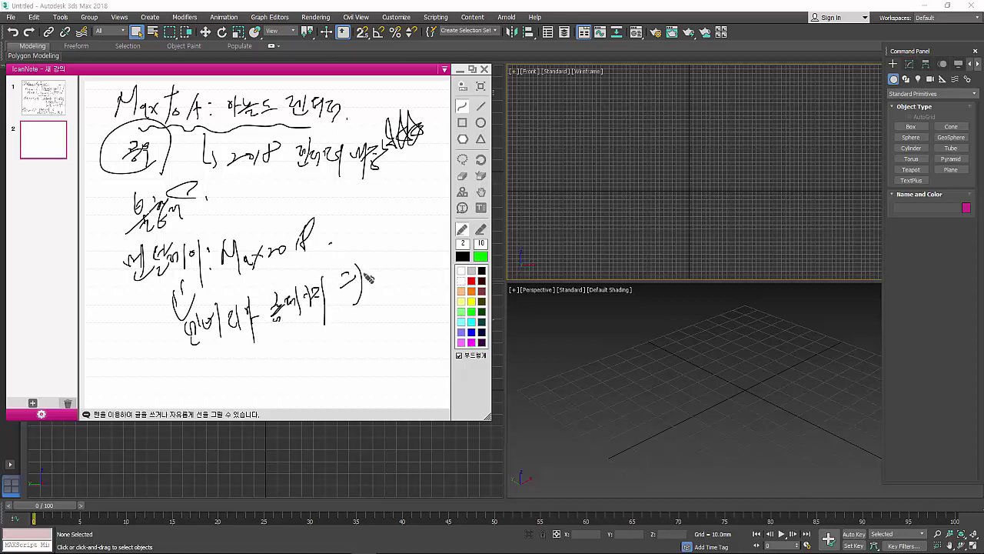
mouse_move(374, 267)
left_mouse_down()
mouse_move(389, 263)
mouse_move(372, 293)
left_mouse_up()
left_click_drag(380, 276, 397, 286)
left_click_drag(399, 272, 423, 304)
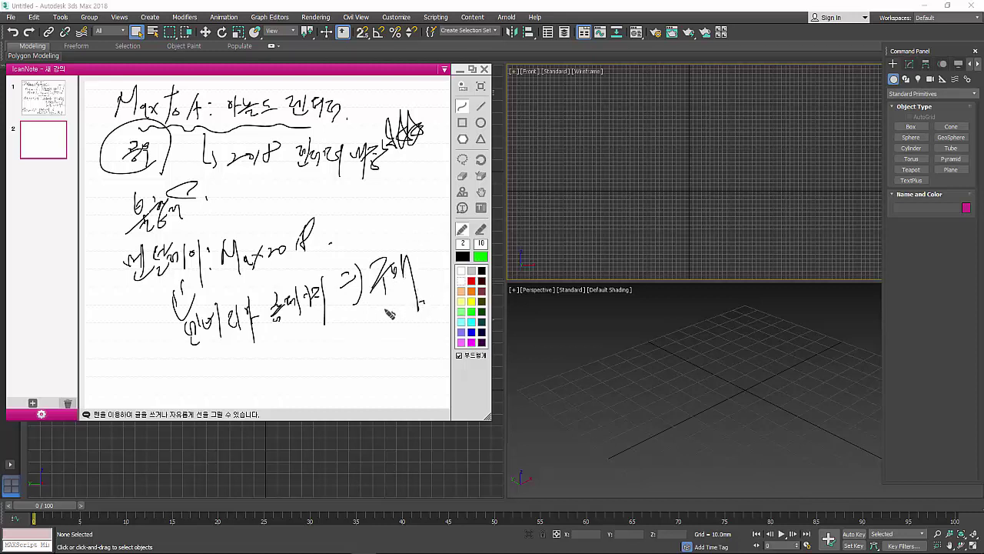
Write a 30-minute duration below the last line and box it.
mouse_move(331, 337)
left_mouse_down()
mouse_move(337, 363)
mouse_move(355, 336)
left_mouse_up()
mouse_move(361, 315)
left_mouse_down()
mouse_move(366, 333)
mouse_move(376, 322)
left_mouse_up()
left_click_drag(370, 329, 386, 334)
left_click_drag(390, 323, 390, 336)
left_click_drag(384, 334, 394, 340)
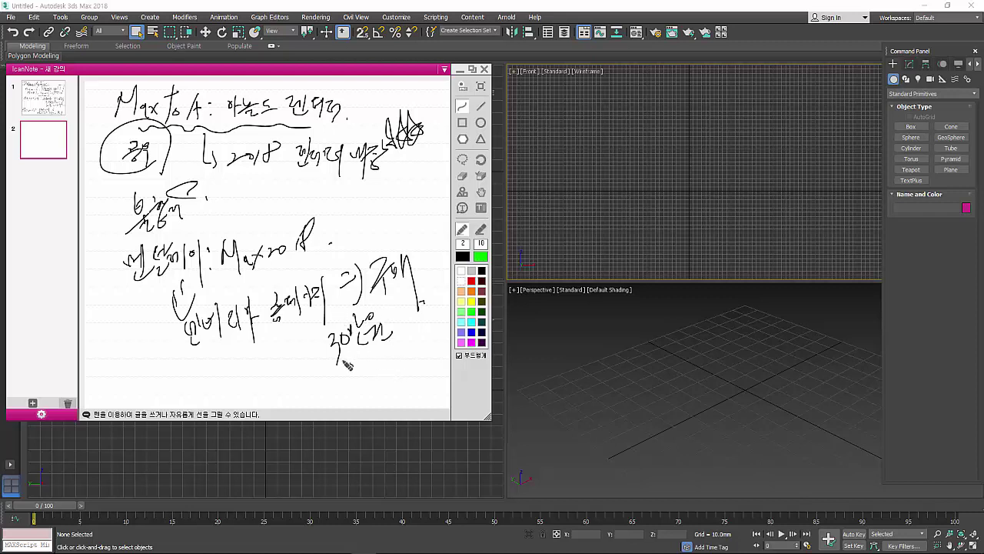
mouse_move(333, 362)
left_mouse_down()
mouse_move(416, 351)
mouse_move(330, 356)
left_mouse_up()
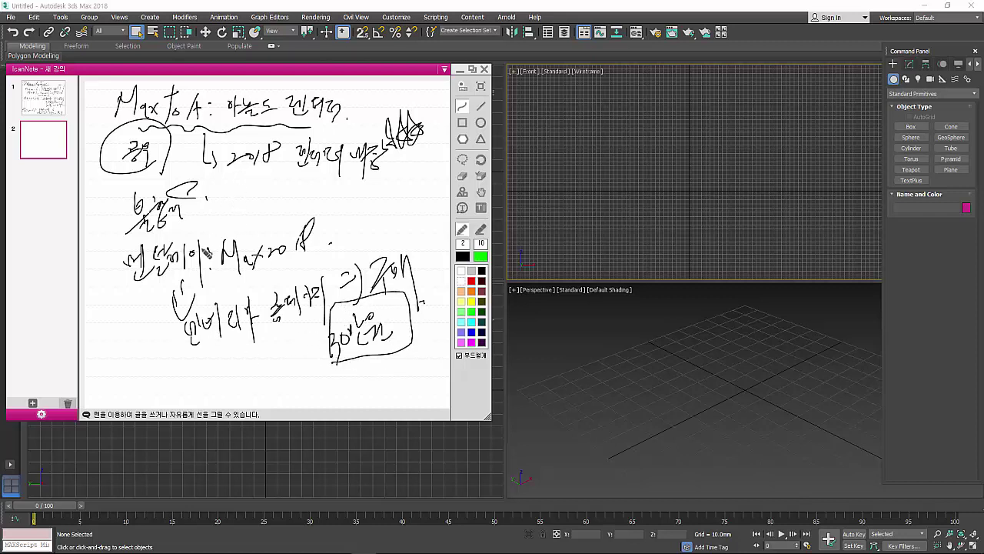
Circle and link words, cross out the lower notes with an X, then underline and box the title.
left_click_drag(138, 295, 211, 283)
mouse_move(153, 358)
left_mouse_down()
mouse_move(150, 377)
mouse_move(181, 371)
mouse_move(176, 397)
left_mouse_up()
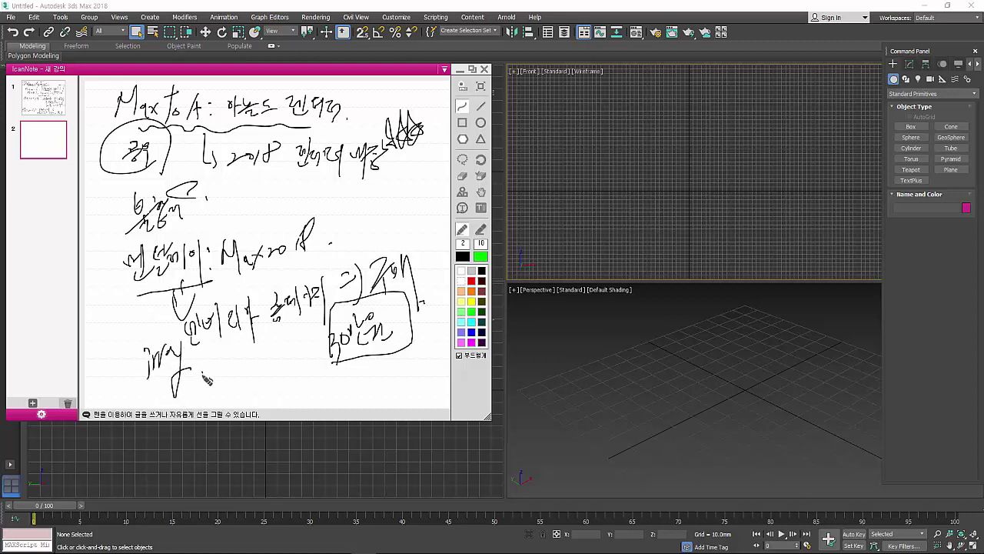
left_click_drag(132, 291, 140, 355)
left_click_drag(97, 270, 115, 293)
left_click_drag(116, 276, 99, 298)
left_click_drag(209, 224, 208, 286)
left_click_drag(184, 323, 192, 378)
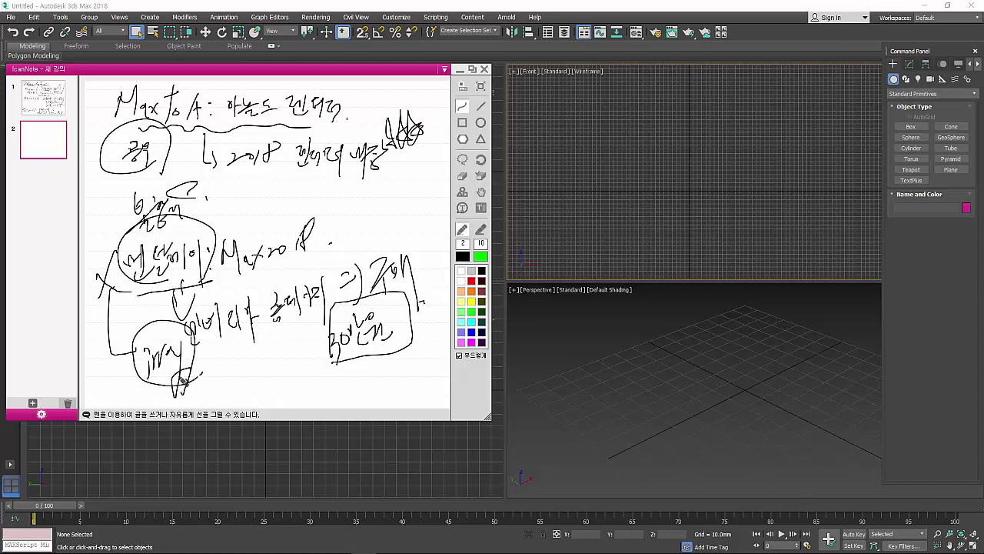
left_click_drag(155, 283, 143, 335)
left_click_drag(284, 224, 205, 408)
left_click_drag(183, 306, 257, 408)
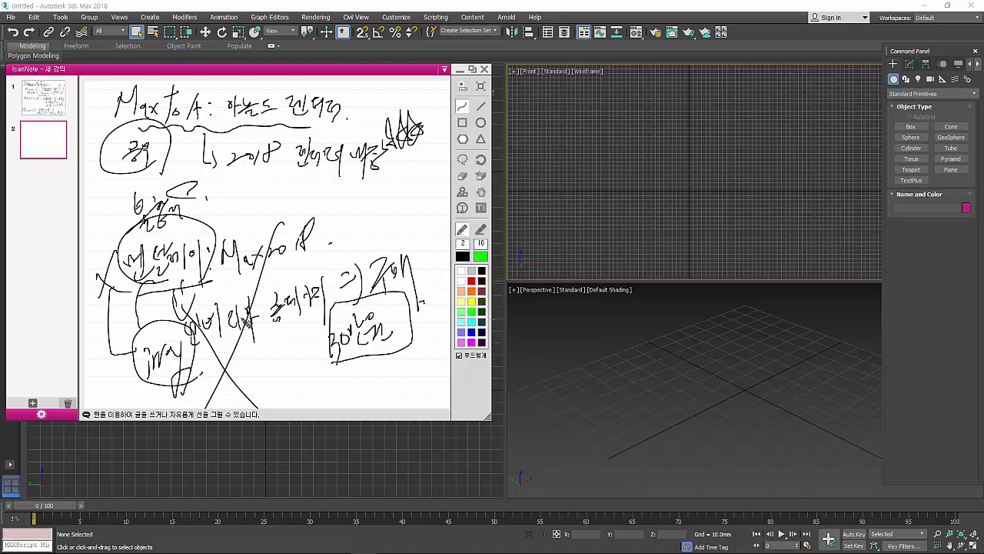
left_click_drag(103, 176, 315, 170)
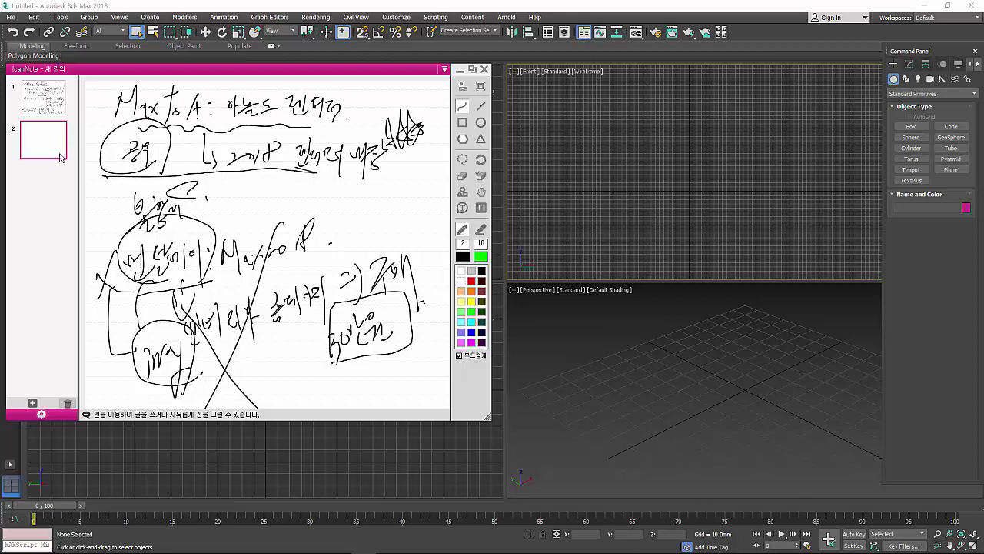
mouse_move(96, 179)
left_mouse_down()
mouse_move(131, 82)
mouse_move(353, 83)
mouse_move(350, 154)
mouse_move(315, 224)
mouse_move(335, 207)
mouse_move(355, 215)
mouse_move(434, 163)
mouse_move(382, 223)
left_mouse_up()
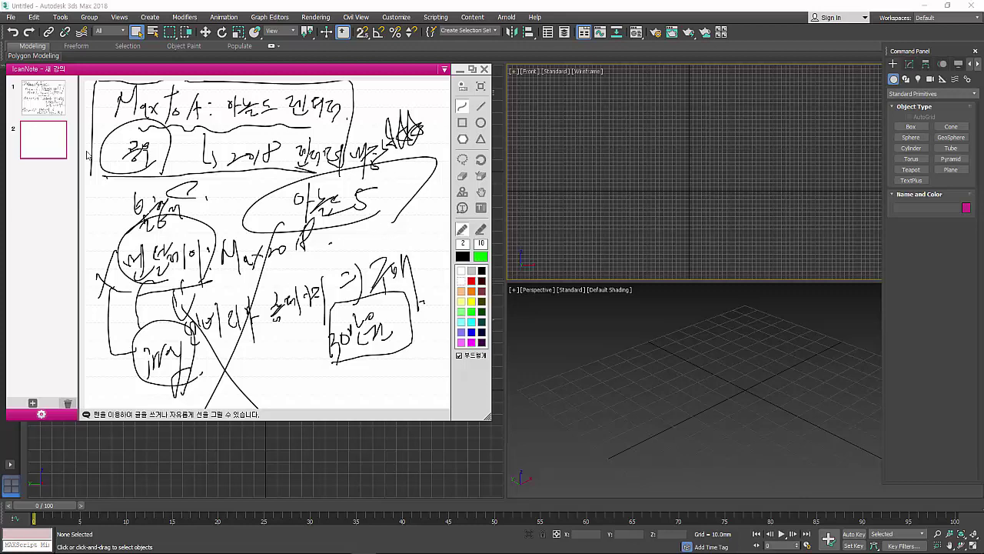
Open Render Setup and switch the production renderer to Arnold.
left_click(567, 34)
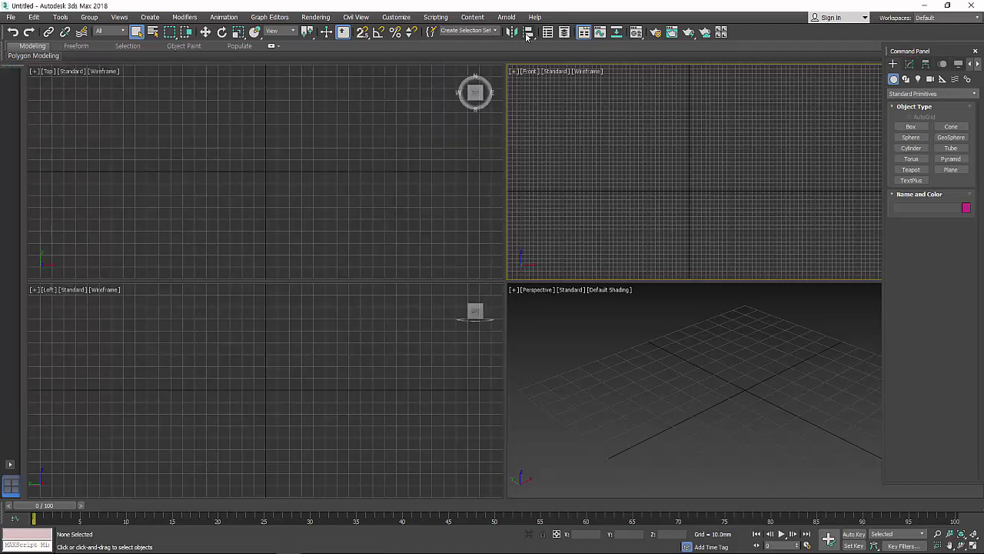
left_click(656, 34)
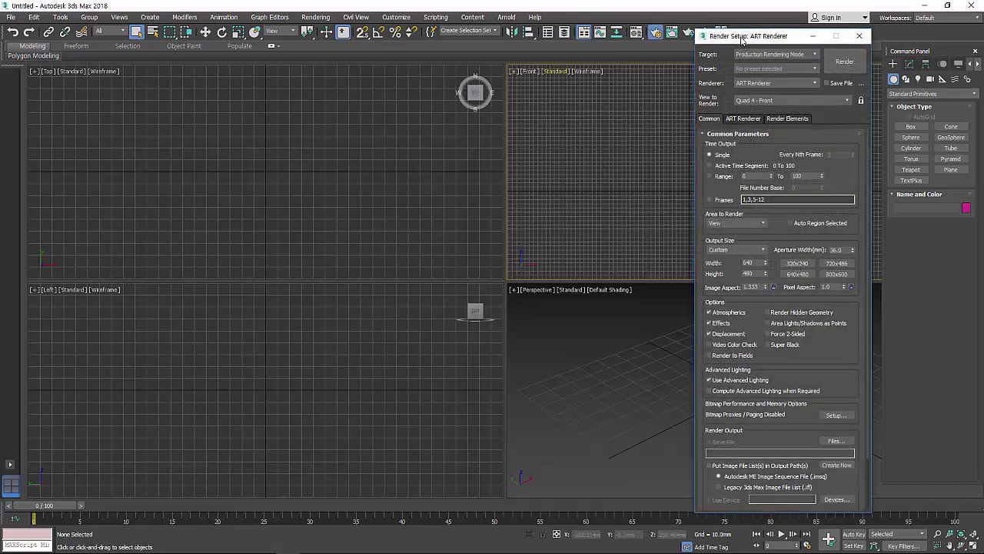
left_click_drag(741, 36, 171, 34)
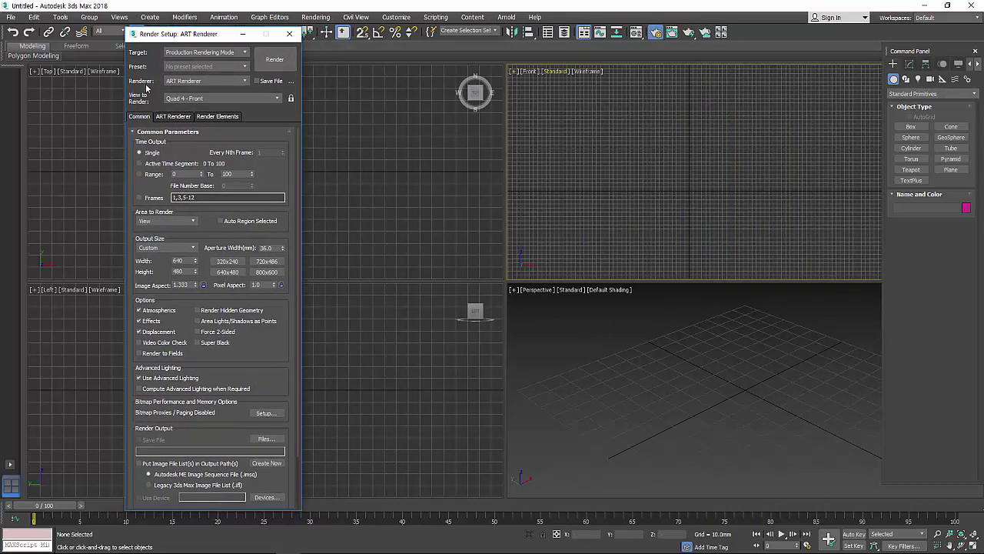
left_click(205, 81)
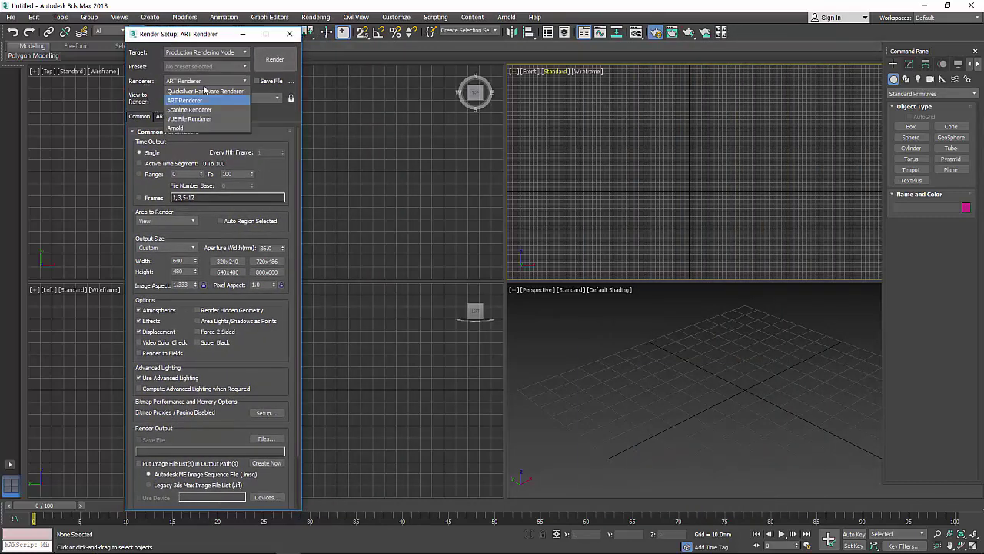
left_click(195, 129)
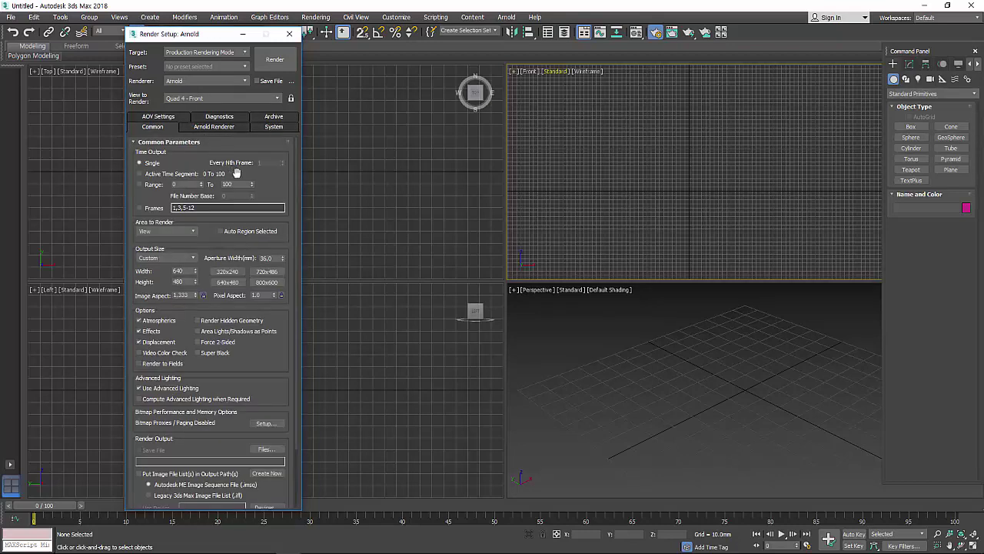
Browse Arnold's sampling, System, AOV, Diagnostics and Archive tabs, expand Environment, and return to IcanNote.
left_click(222, 129)
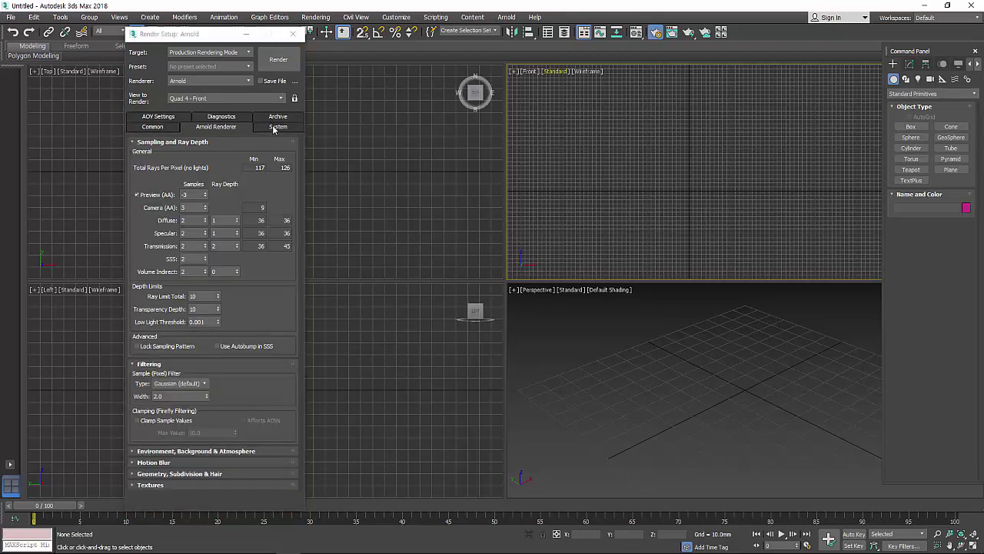
left_click(274, 129)
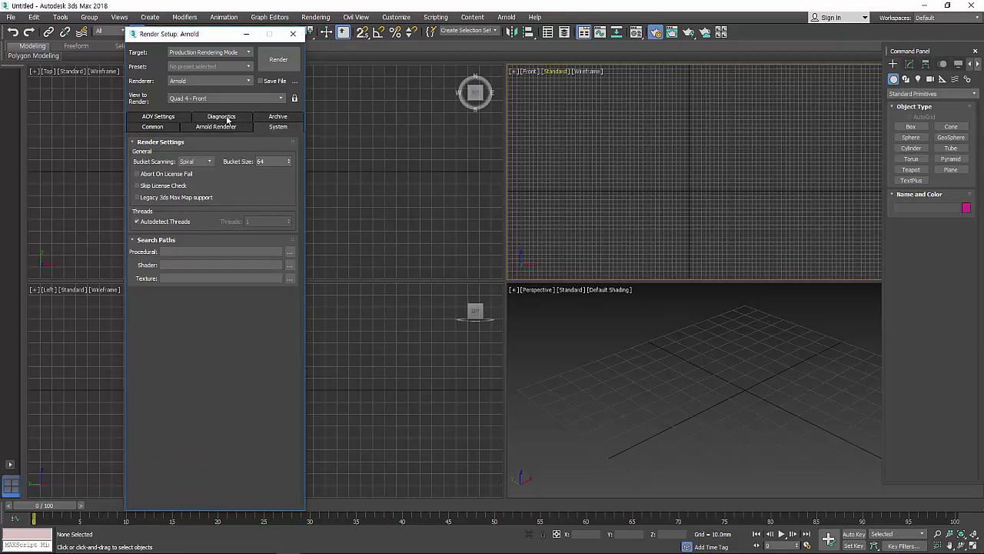
left_click(166, 119)
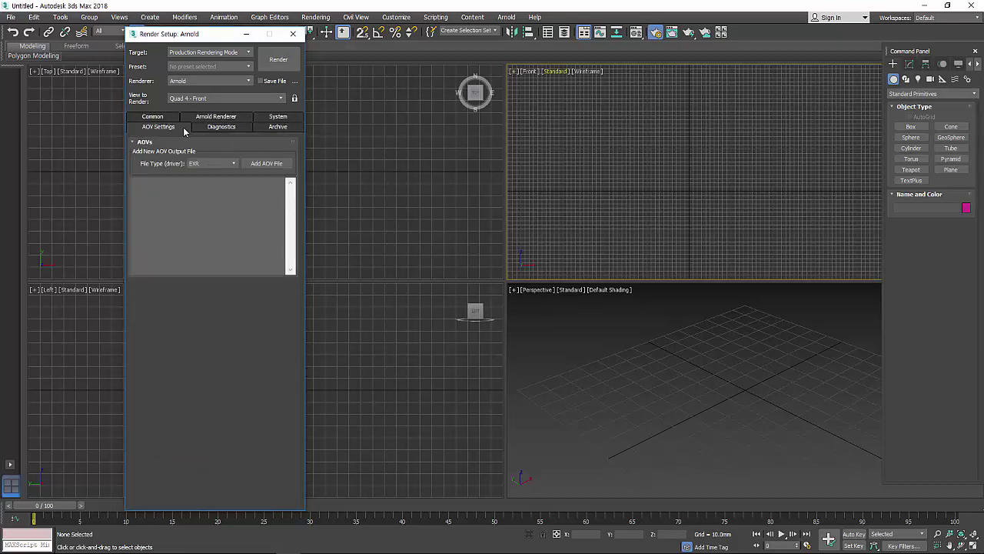
left_click(221, 128)
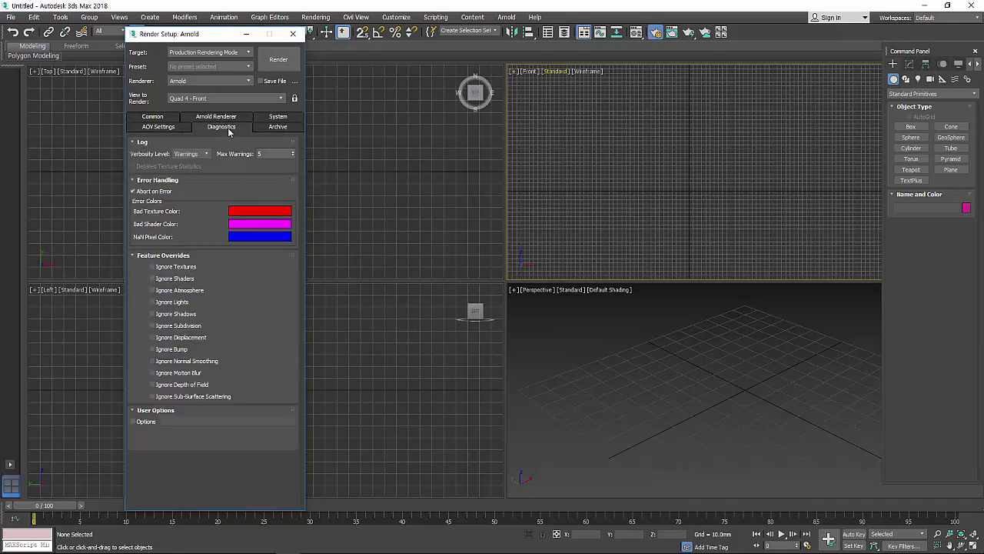
left_click(279, 128)
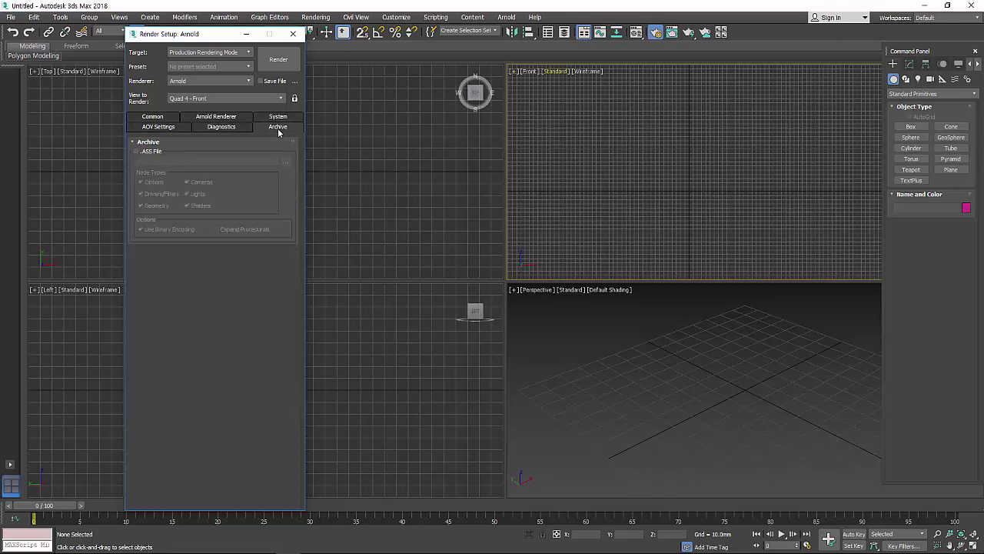
left_click(230, 117)
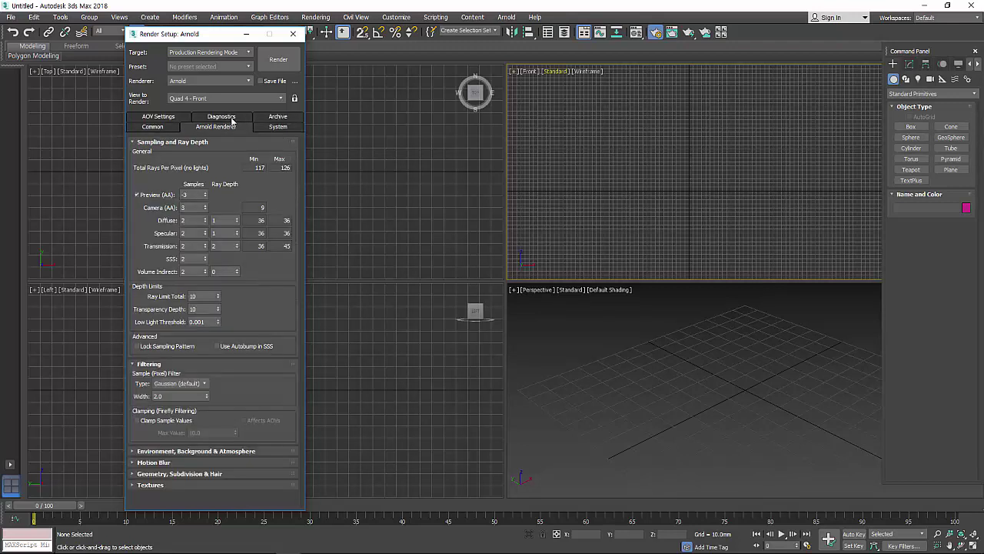
left_click(278, 127)
left_click(227, 128)
left_click(187, 451)
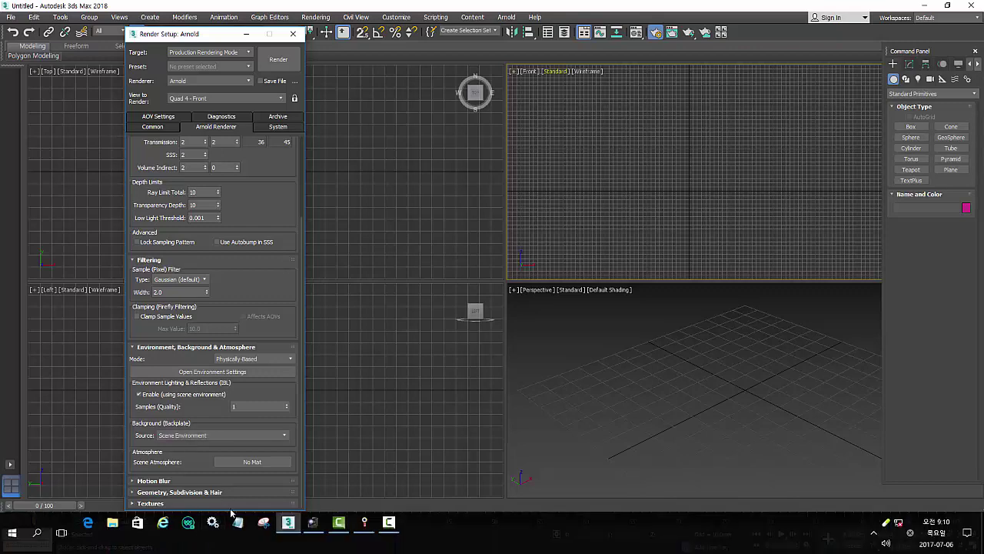
left_click(359, 527)
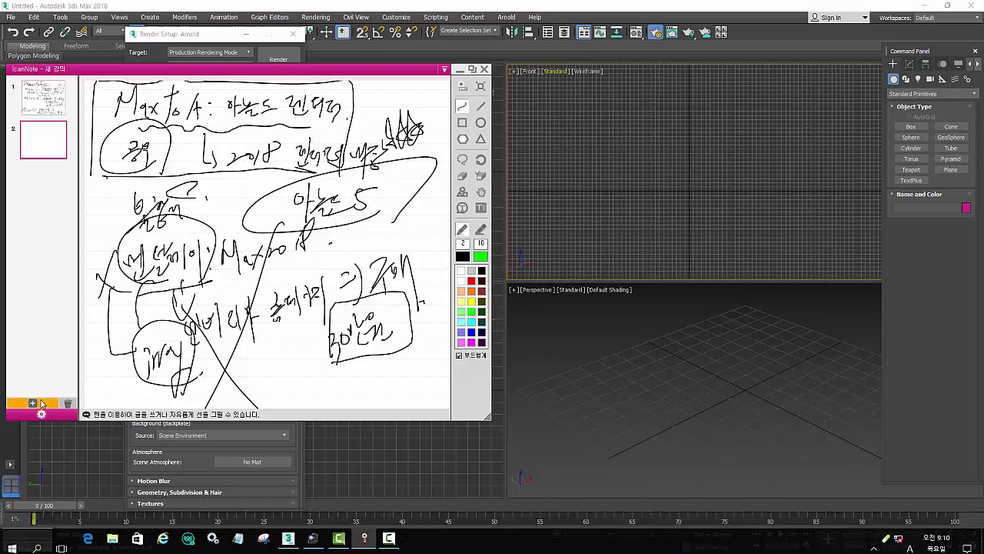
Add page 3 and handwrite the Arnold heading with a bracket listing materials and maps.
left_click(41, 403)
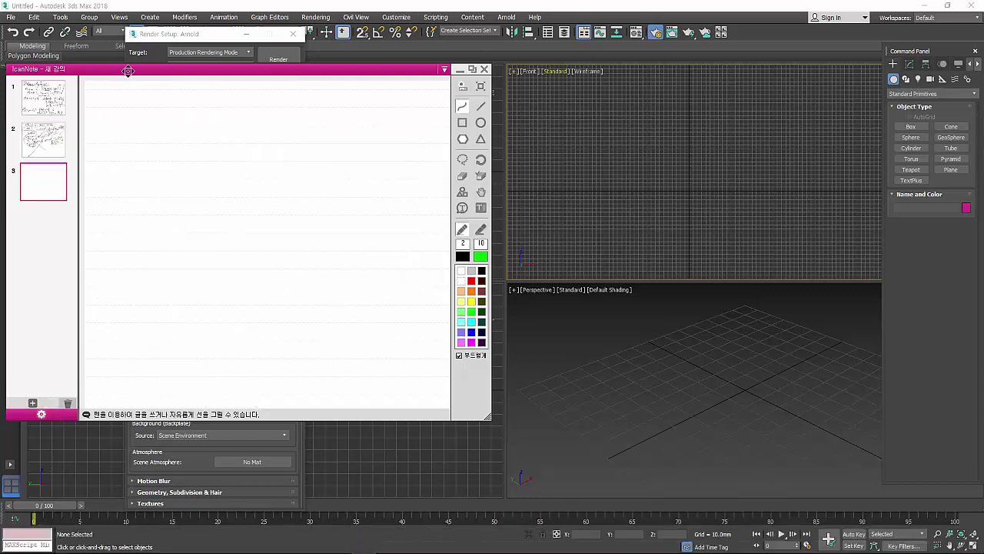
left_click_drag(113, 102, 112, 115)
mouse_move(118, 98)
left_mouse_down()
mouse_move(118, 125)
mouse_move(129, 105)
left_mouse_up()
mouse_move(128, 107)
left_mouse_down()
mouse_move(150, 115)
mouse_move(169, 221)
left_mouse_up()
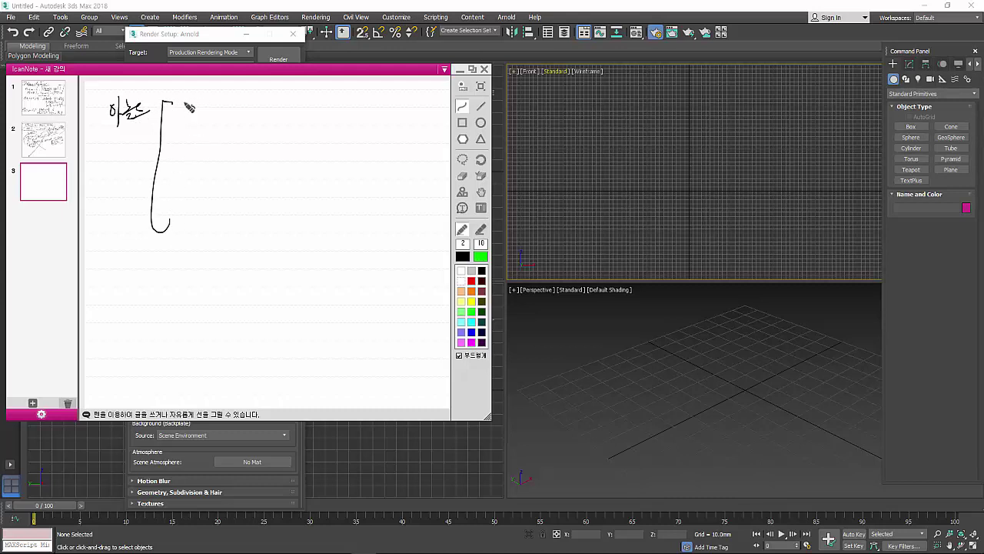
mouse_move(181, 100)
left_mouse_down()
mouse_move(185, 117)
mouse_move(202, 120)
mouse_move(221, 103)
mouse_move(209, 122)
mouse_move(217, 109)
mouse_move(218, 121)
left_mouse_up()
left_click_drag(221, 99, 230, 106)
left_click_drag(225, 111, 226, 113)
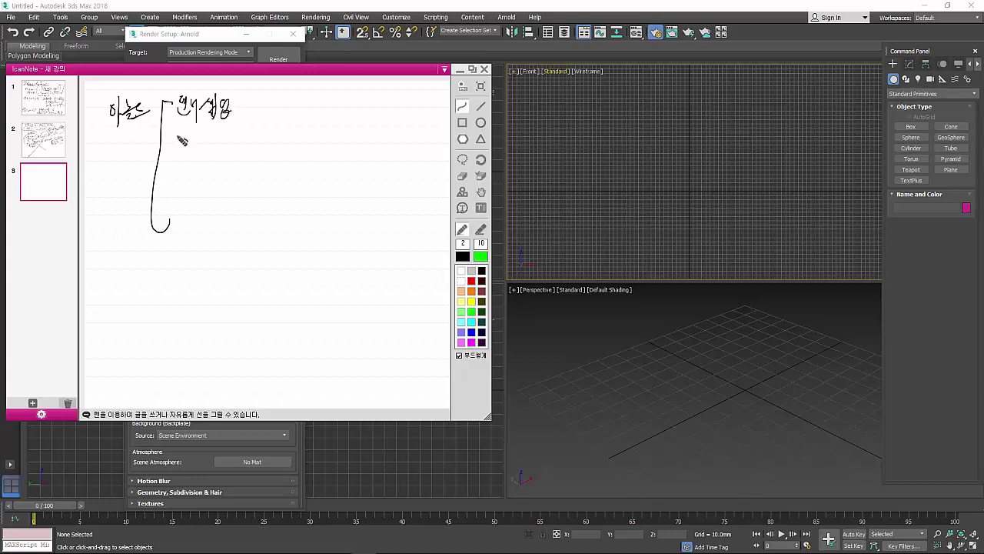
mouse_move(176, 137)
left_mouse_down()
mouse_move(185, 157)
mouse_move(224, 146)
mouse_move(231, 154)
left_mouse_up()
left_click_drag(237, 149, 237, 153)
mouse_move(171, 170)
left_mouse_down()
mouse_move(180, 183)
mouse_move(197, 180)
left_mouse_up()
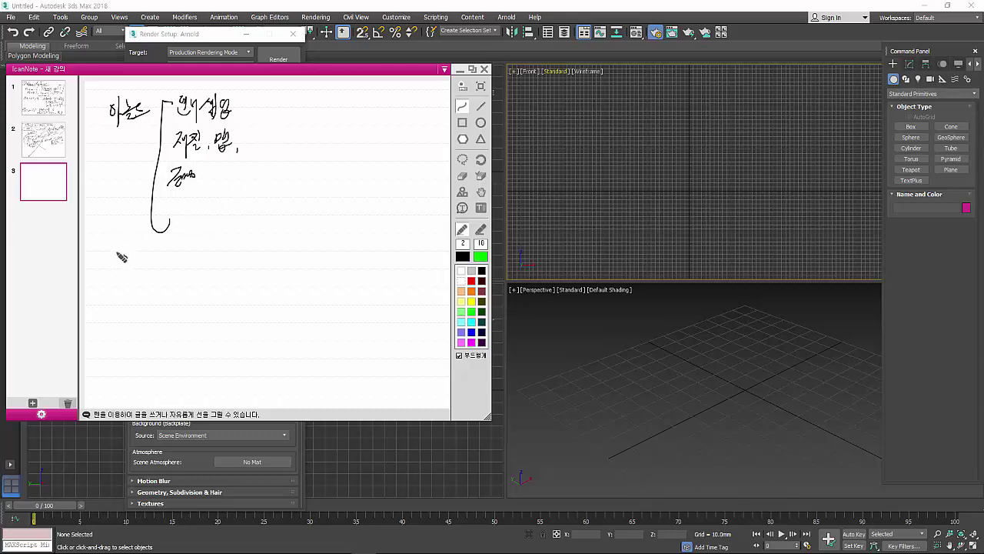
Write the boxed Vray comparison with arrows and linking lines, then add blank page 4.
mouse_move(116, 246)
left_mouse_down()
mouse_move(143, 271)
mouse_move(162, 261)
mouse_move(157, 308)
left_mouse_up()
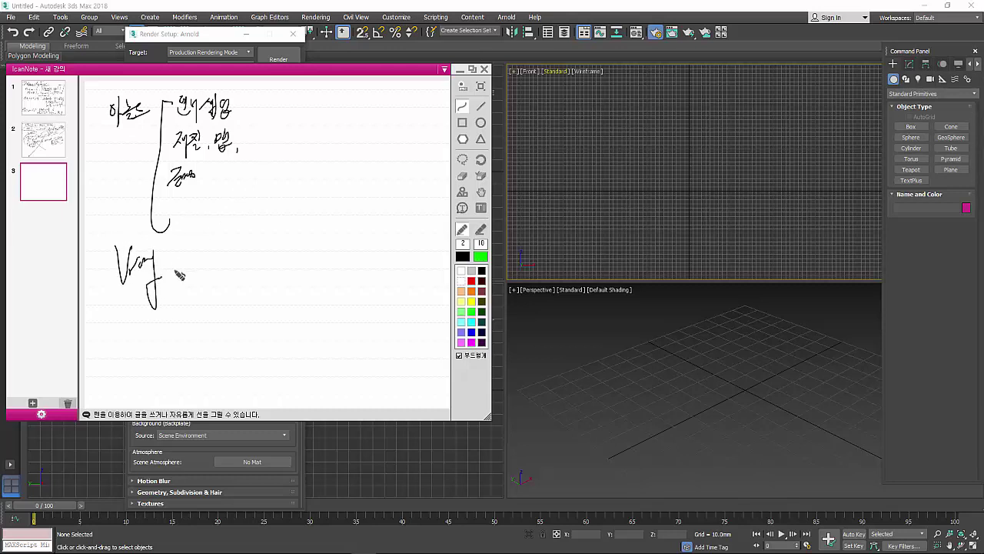
left_click_drag(172, 262, 191, 257)
mouse_move(171, 271)
left_mouse_down()
mouse_move(192, 266)
mouse_move(219, 281)
left_mouse_up()
mouse_move(229, 244)
left_mouse_down()
mouse_move(236, 263)
mouse_move(263, 246)
mouse_move(279, 192)
left_mouse_up()
left_click_drag(269, 223, 290, 221)
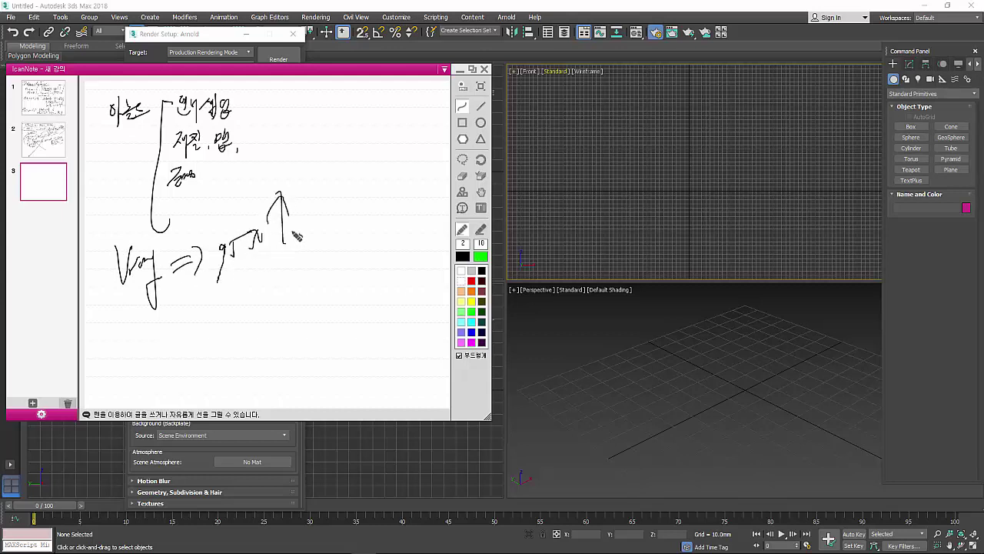
mouse_move(138, 304)
left_mouse_down()
mouse_move(374, 241)
mouse_move(263, 165)
mouse_move(121, 283)
left_mouse_up()
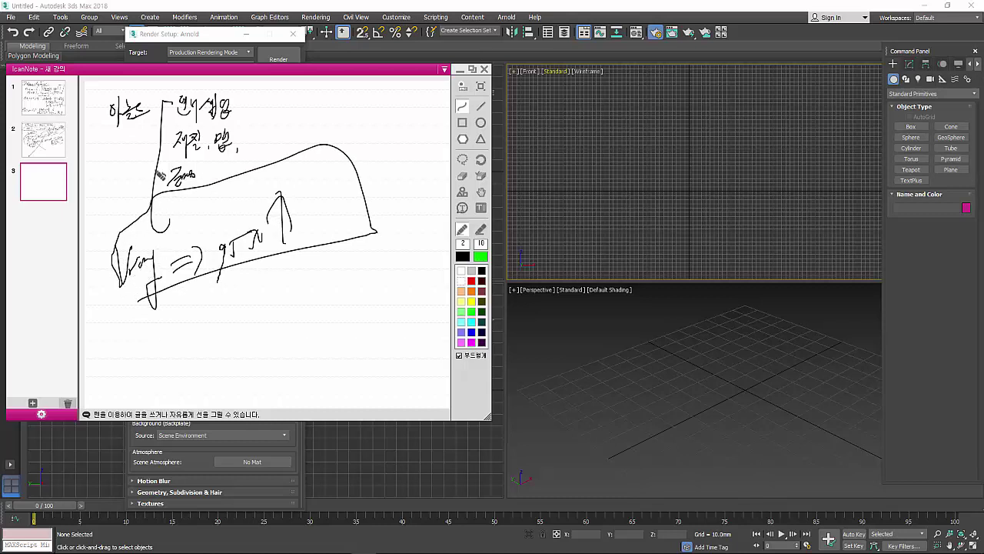
left_click_drag(135, 106, 115, 235)
left_click_drag(109, 177, 149, 203)
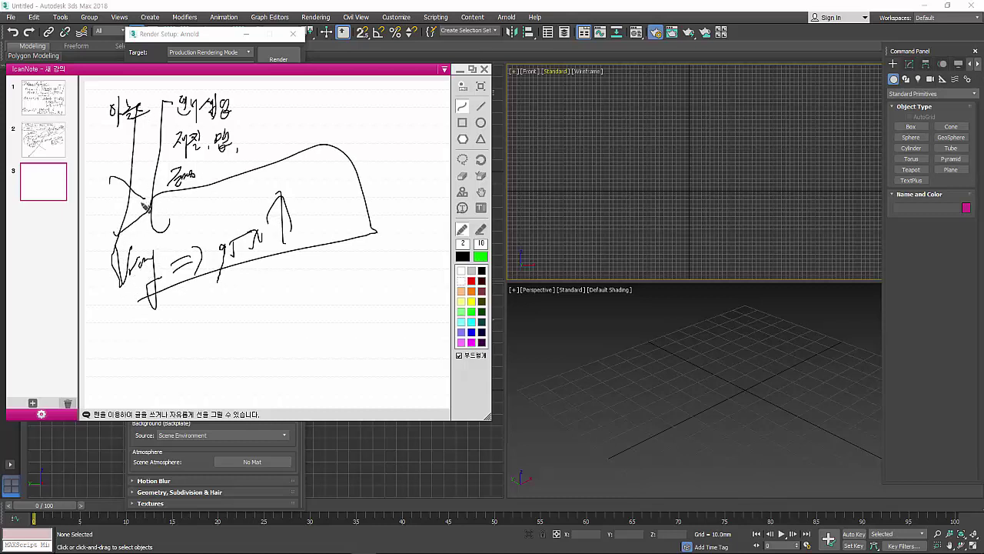
left_click_drag(150, 218, 166, 218)
left_click_drag(127, 298, 269, 250)
mouse_move(163, 283)
left_mouse_down()
mouse_move(112, 326)
mouse_move(140, 338)
mouse_move(141, 356)
mouse_move(165, 350)
mouse_move(184, 331)
mouse_move(176, 328)
mouse_move(181, 346)
mouse_move(186, 331)
left_mouse_up()
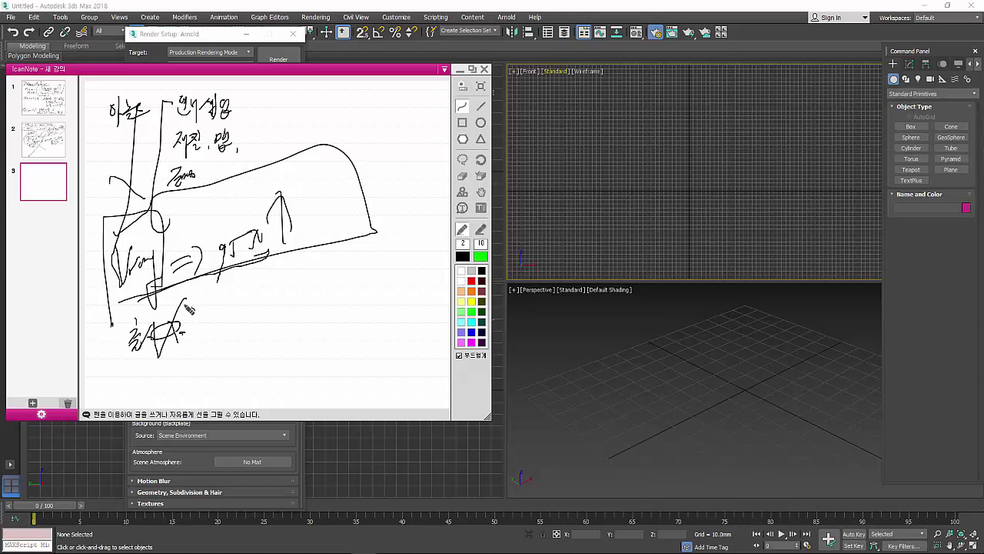
left_click(33, 403)
Switch the 3ds Max renderer from Arnold to Scanline Renderer and close Render Setup.
left_click(581, 358)
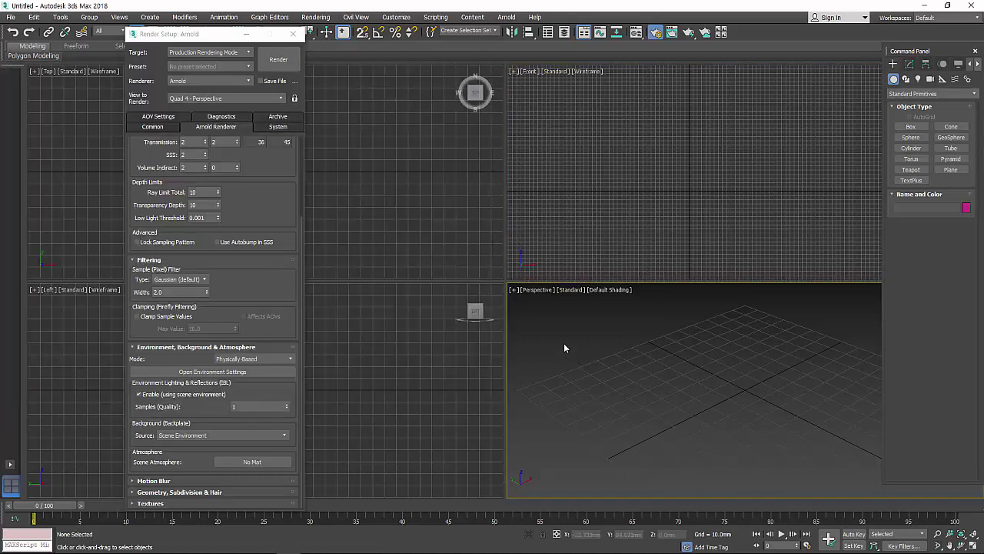
left_click(235, 82)
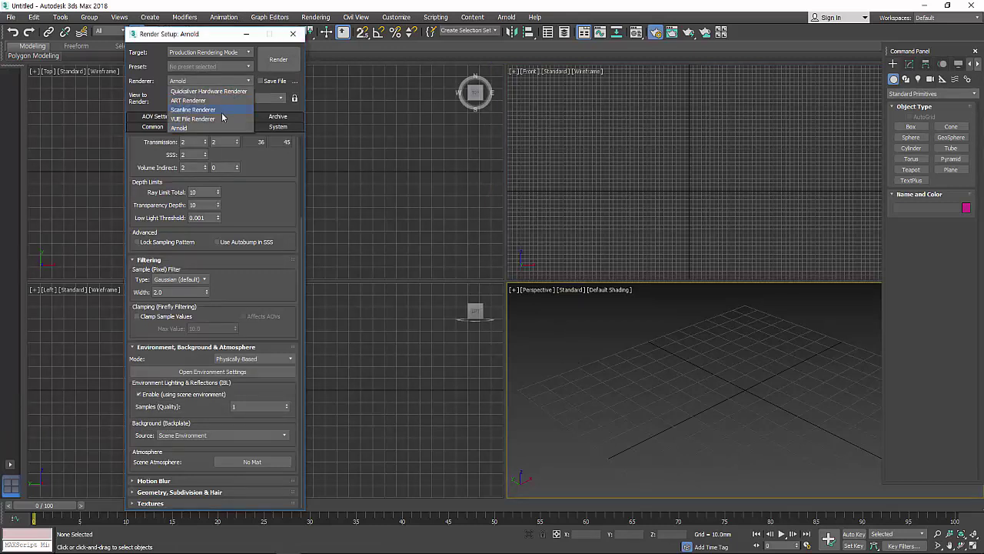
left_click(227, 109)
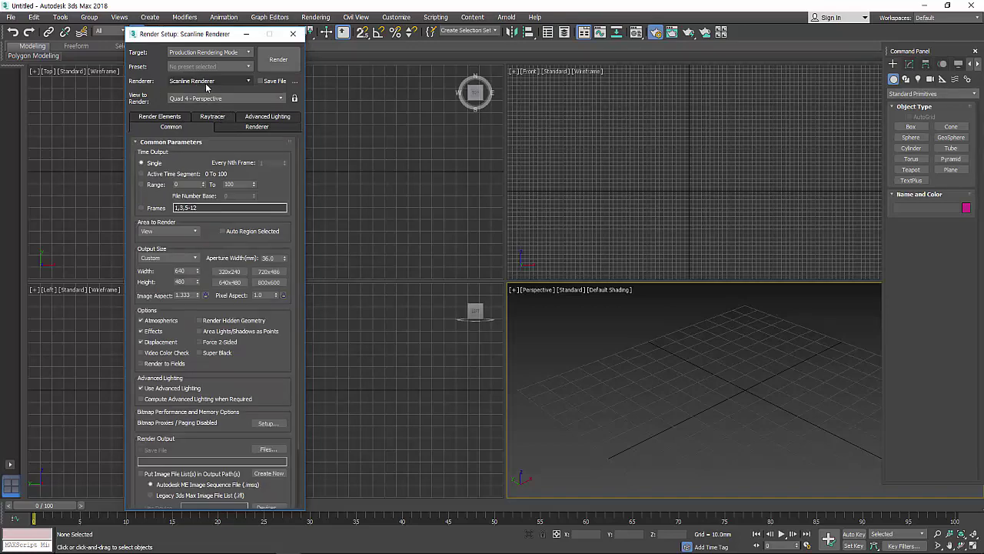
left_click(292, 34)
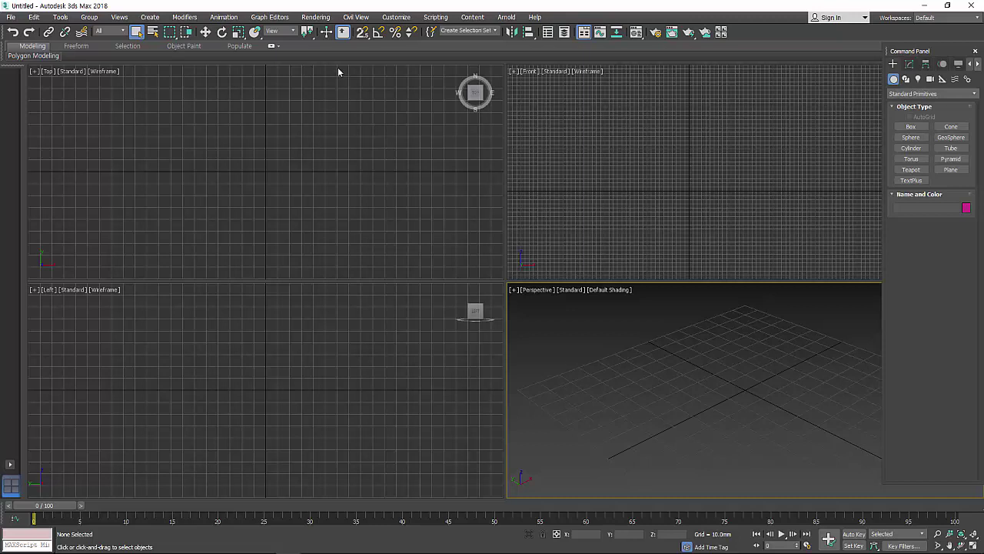
mouse_move(364, 550)
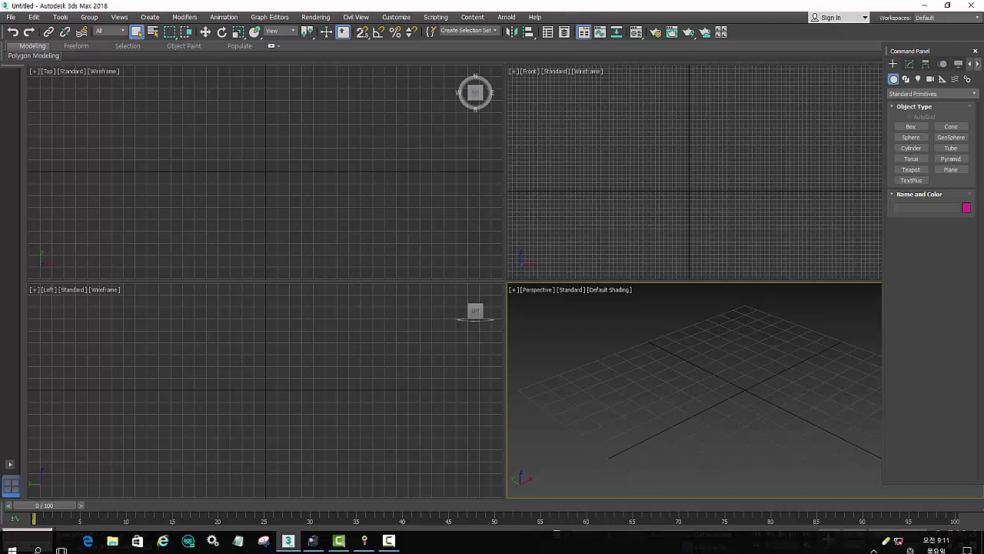
Handwrite the Max2018 title, the CPU (i5) line and a third line on page 4.
left_click(365, 524)
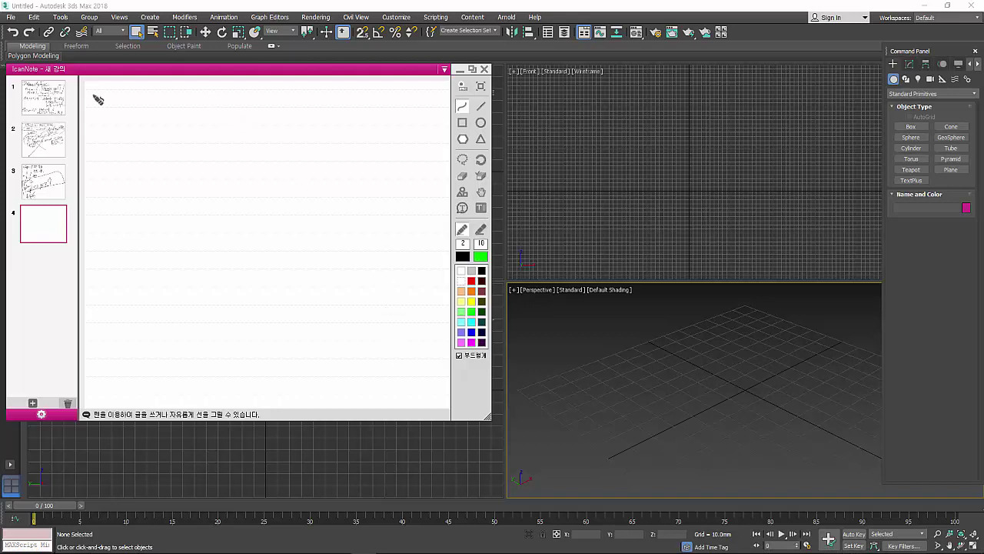
mouse_move(109, 98)
left_mouse_down()
mouse_move(115, 121)
mouse_move(209, 97)
mouse_move(255, 113)
mouse_move(279, 106)
mouse_move(269, 118)
left_mouse_up()
left_click(274, 117)
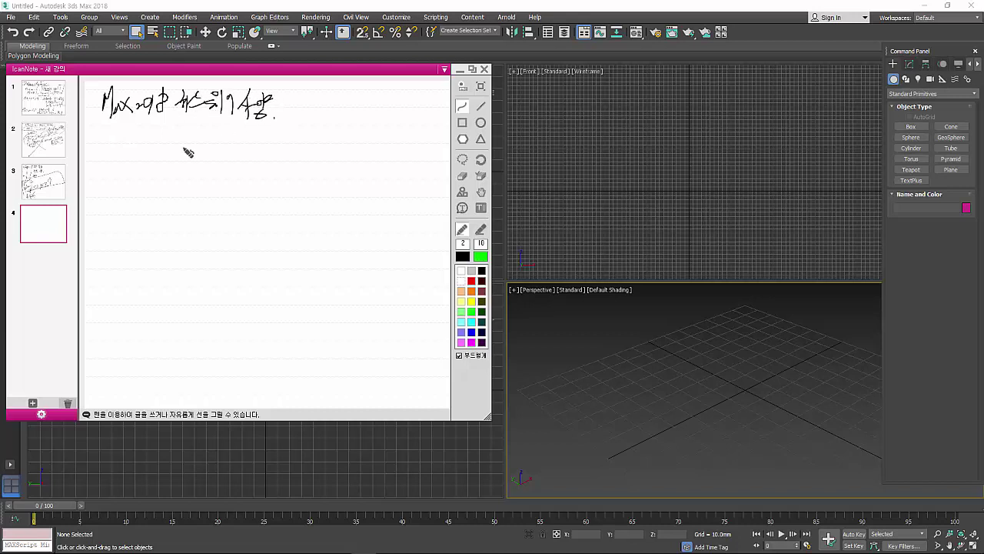
mouse_move(125, 134)
left_mouse_down()
mouse_move(130, 152)
mouse_move(147, 135)
mouse_move(212, 139)
mouse_move(218, 148)
mouse_move(256, 140)
mouse_move(279, 152)
left_mouse_up()
left_click_drag(159, 164, 149, 183)
left_click_drag(159, 173, 180, 186)
mouse_move(177, 189)
left_mouse_down()
mouse_move(183, 198)
mouse_move(223, 173)
mouse_move(217, 191)
mouse_move(277, 179)
left_mouse_up()
left_click(265, 171)
left_click(266, 181)
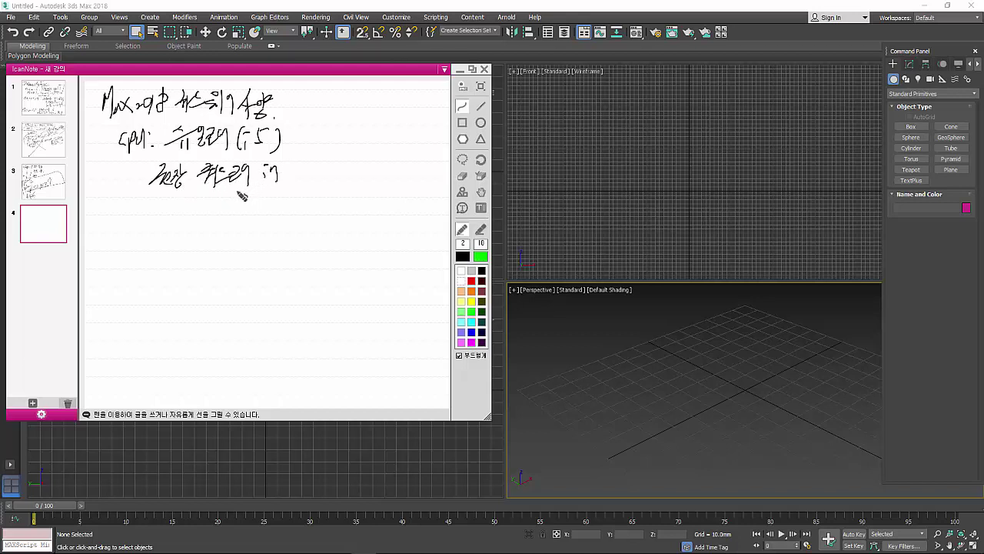
left_click(290, 140)
Add a CPU note beside the title and underline the (i5) note and third line.
left_click_drag(224, 151, 228, 129)
mouse_move(301, 105)
left_mouse_down()
mouse_move(324, 120)
mouse_move(362, 101)
mouse_move(372, 112)
mouse_move(394, 104)
mouse_move(410, 116)
mouse_move(376, 140)
left_mouse_up()
left_click(334, 108)
mouse_move(366, 141)
left_mouse_down()
mouse_move(366, 152)
mouse_move(380, 141)
left_mouse_up()
left_click_drag(386, 124, 387, 146)
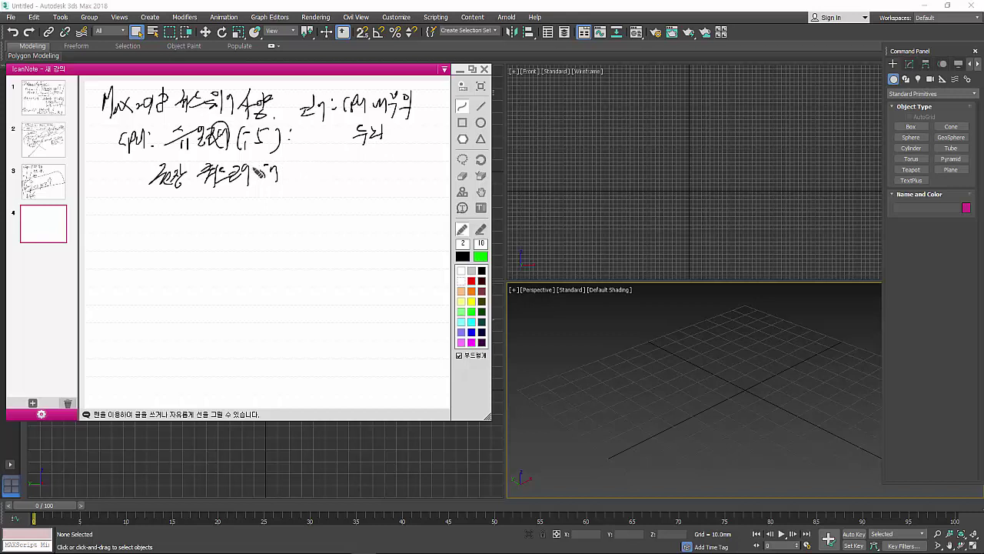
left_click_drag(238, 150, 279, 154)
left_click_drag(319, 132, 338, 138)
mouse_move(197, 186)
left_mouse_down()
mouse_move(329, 175)
mouse_move(345, 189)
left_mouse_up()
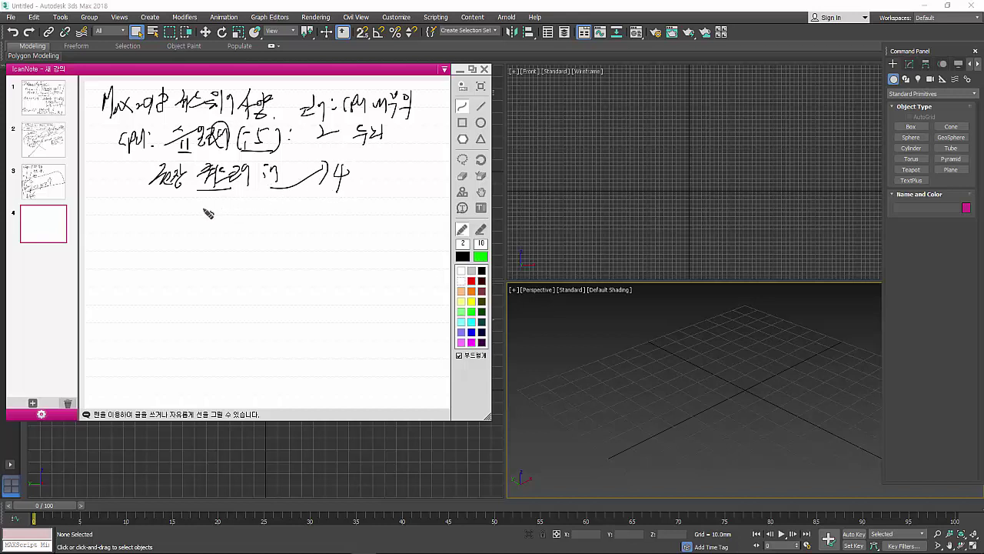
Write a new line, box a word with a downward arrow, and add lower handwriting.
mouse_move(163, 217)
left_mouse_down()
mouse_move(158, 233)
mouse_move(213, 221)
left_mouse_up()
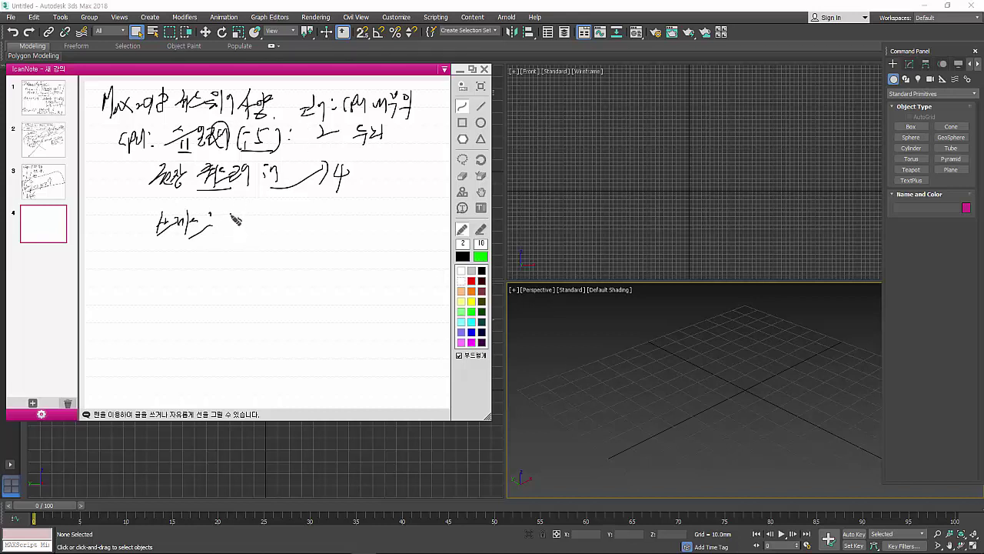
mouse_move(236, 220)
left_mouse_down()
mouse_move(244, 236)
mouse_move(256, 218)
mouse_move(301, 230)
mouse_move(311, 213)
mouse_move(362, 231)
left_mouse_up()
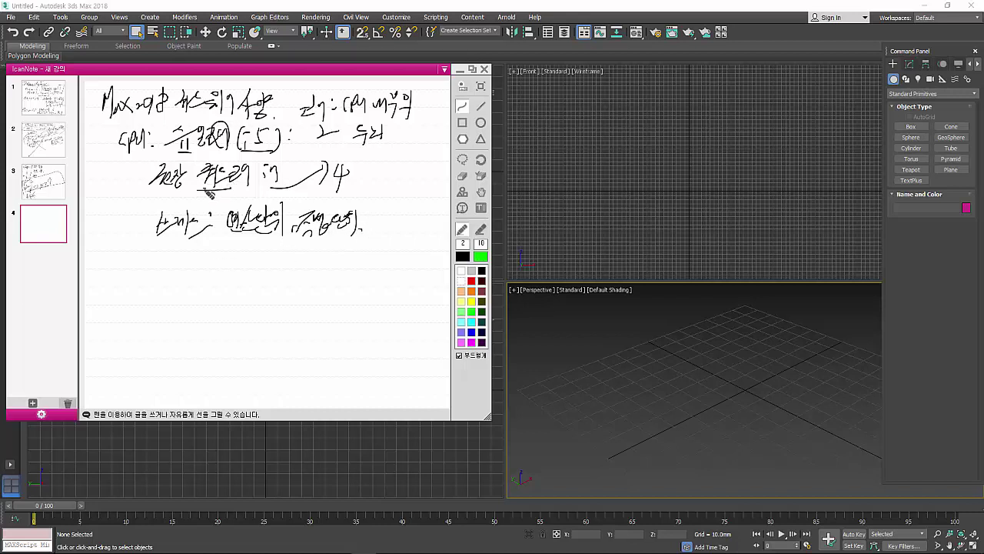
mouse_move(201, 189)
left_mouse_down()
mouse_move(253, 159)
mouse_move(199, 185)
mouse_move(188, 215)
mouse_move(231, 223)
left_mouse_up()
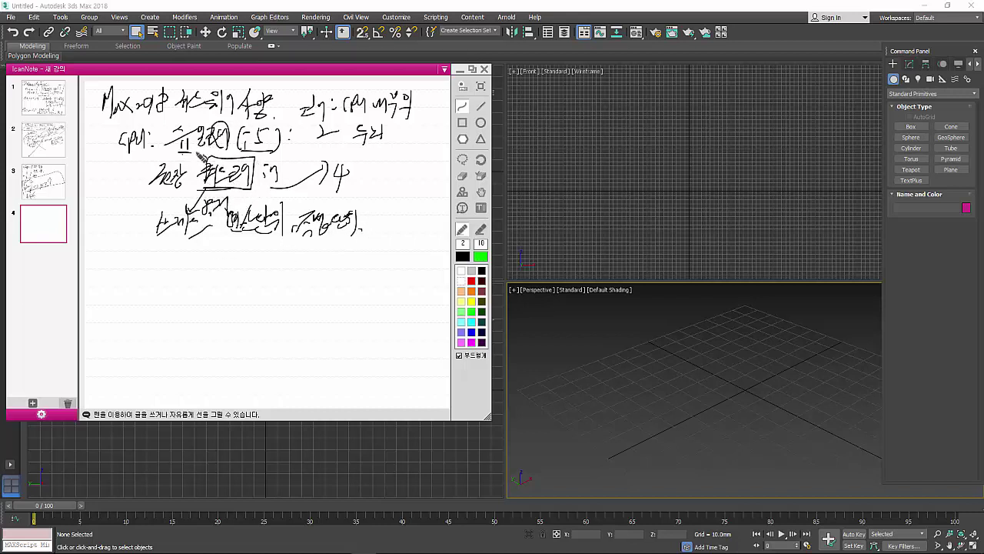
mouse_move(164, 156)
left_mouse_down()
mouse_move(174, 152)
mouse_move(181, 177)
left_mouse_up()
mouse_move(158, 281)
left_mouse_down()
mouse_move(154, 296)
mouse_move(170, 306)
mouse_move(261, 286)
mouse_move(297, 298)
mouse_move(304, 291)
mouse_move(306, 306)
mouse_move(347, 284)
mouse_move(351, 306)
left_mouse_up()
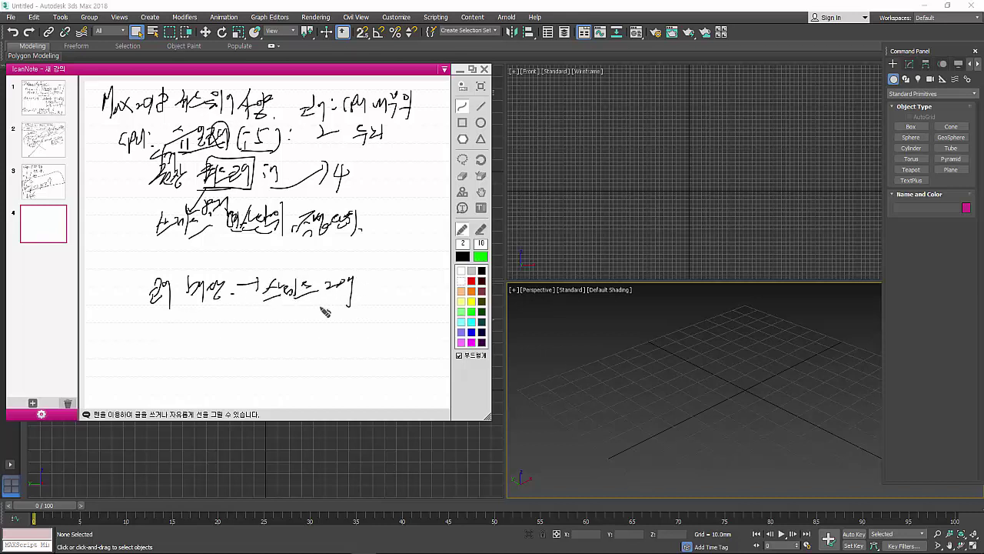
Write the RAM line with 8GB and 16GB, boxing the 16GB recommendation.
left_click_drag(151, 244, 206, 234)
mouse_move(114, 315)
left_mouse_down()
mouse_move(123, 344)
mouse_move(153, 326)
mouse_move(164, 353)
left_mouse_up()
mouse_move(178, 319)
left_mouse_down()
mouse_move(184, 338)
mouse_move(197, 329)
mouse_move(254, 348)
mouse_move(257, 334)
left_mouse_up()
mouse_move(281, 315)
left_mouse_down()
mouse_move(305, 338)
mouse_move(317, 330)
mouse_move(326, 337)
left_mouse_up()
mouse_move(335, 322)
left_mouse_down()
mouse_move(332, 336)
mouse_move(376, 331)
left_mouse_up()
left_click_drag(383, 315, 382, 331)
left_click_drag(393, 317, 407, 323)
left_click_drag(400, 326, 408, 332)
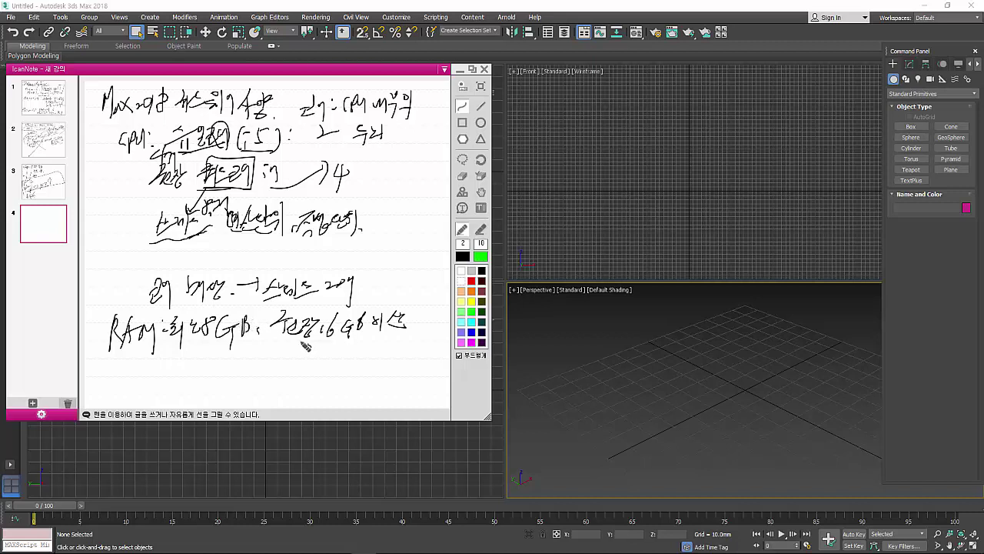
mouse_move(292, 342)
left_mouse_down()
mouse_move(378, 339)
mouse_move(308, 291)
mouse_move(276, 350)
left_mouse_up()
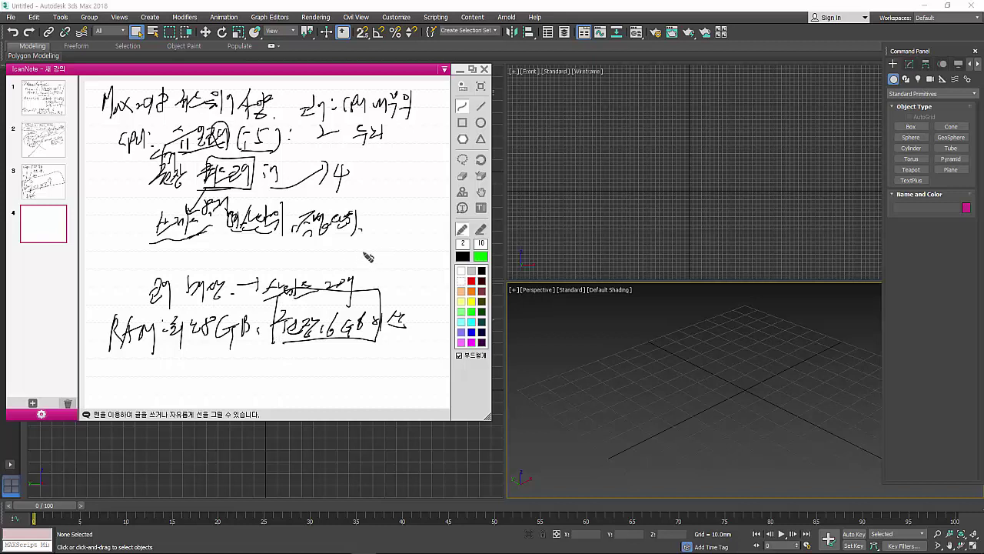
Add a short side note and start the VGA line with Max.
mouse_move(367, 240)
left_mouse_down()
mouse_move(371, 261)
mouse_move(400, 258)
mouse_move(414, 254)
mouse_move(419, 223)
mouse_move(423, 249)
left_mouse_up()
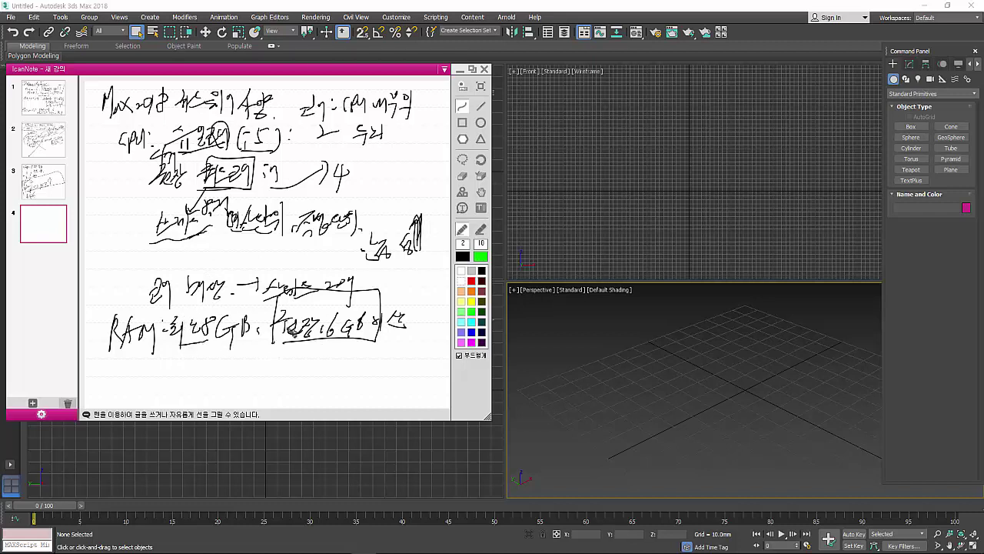
left_click_drag(108, 366, 148, 371)
left_click(155, 362)
left_click(155, 370)
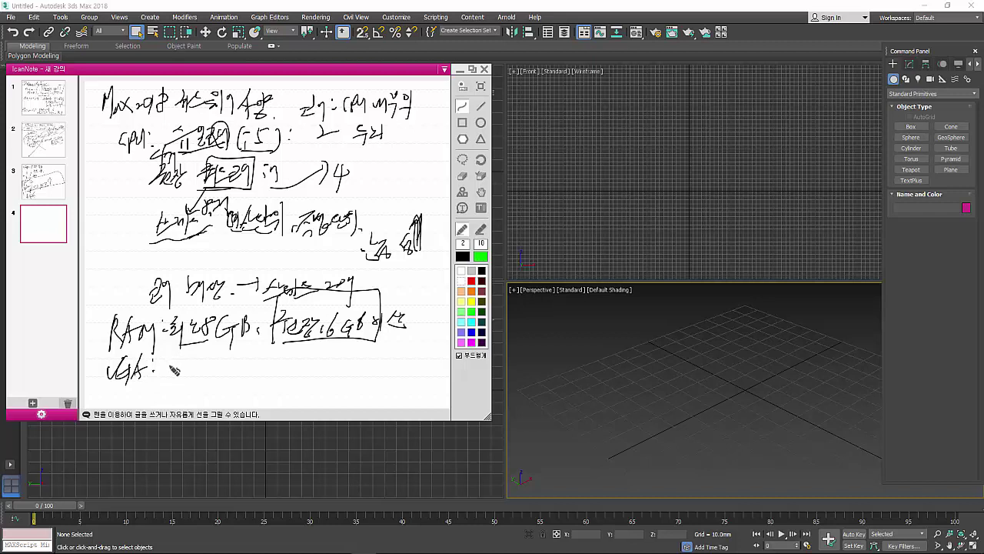
mouse_move(174, 361)
left_mouse_down()
mouse_move(184, 373)
mouse_move(230, 372)
left_mouse_up()
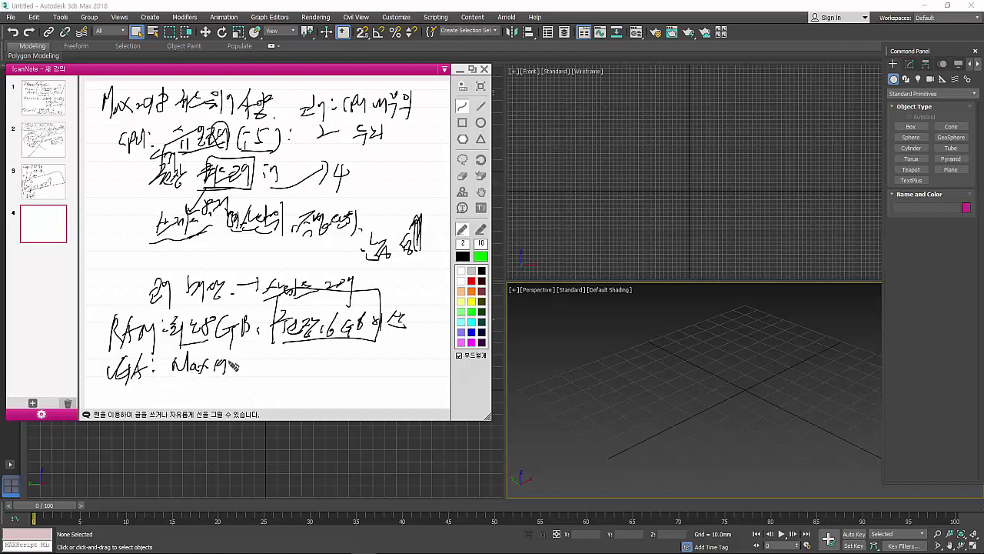
Add page 5 and handwrite the renderer notes and the VGA line.
left_click(32, 402)
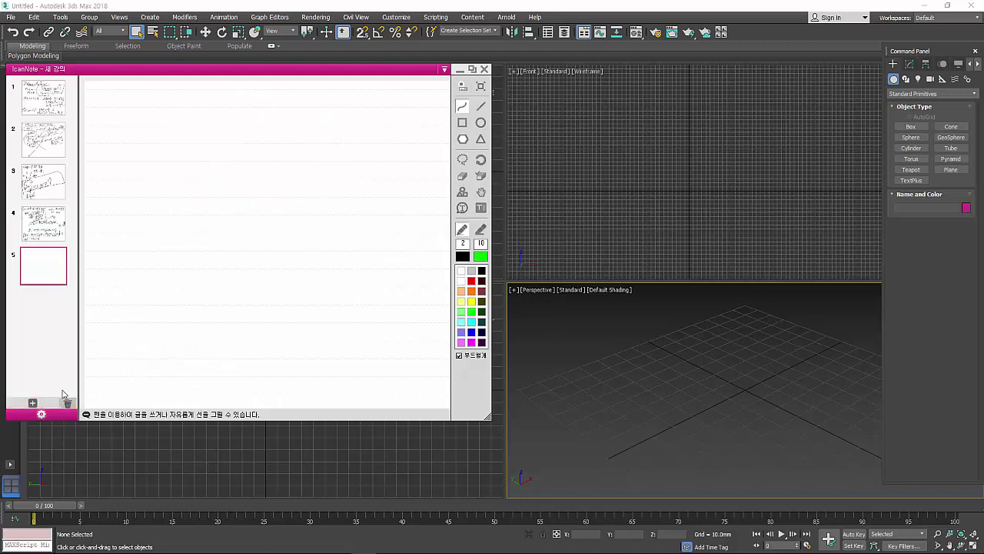
mouse_move(125, 108)
left_mouse_down()
mouse_move(160, 132)
mouse_move(187, 130)
mouse_move(202, 151)
mouse_move(229, 134)
mouse_move(224, 152)
mouse_move(257, 115)
left_mouse_up()
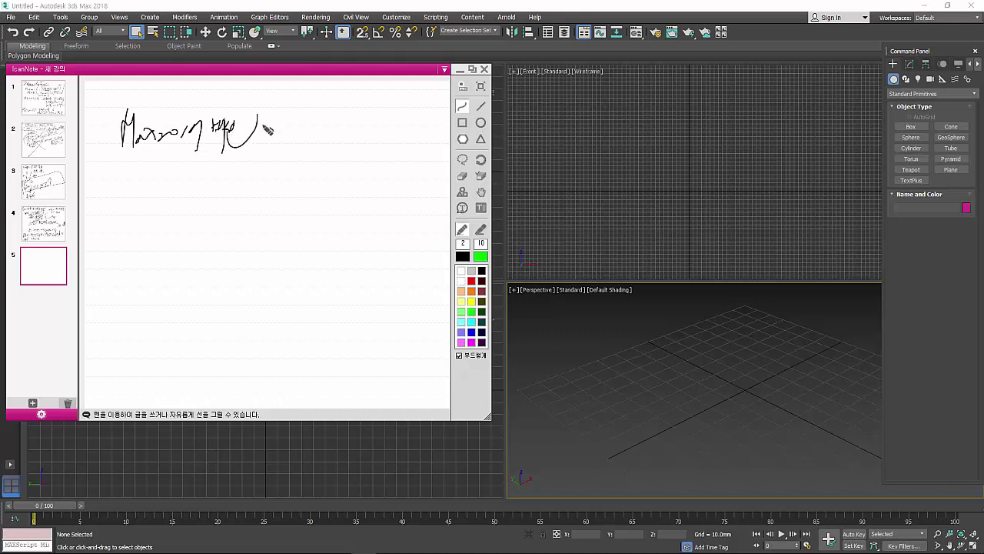
mouse_move(165, 160)
left_mouse_down()
mouse_move(201, 192)
mouse_move(215, 172)
mouse_move(218, 192)
mouse_move(269, 176)
mouse_move(283, 157)
mouse_move(303, 160)
mouse_move(311, 175)
left_mouse_up()
left_click_drag(321, 164, 335, 171)
mouse_move(340, 160)
left_mouse_down()
mouse_move(347, 169)
mouse_move(351, 150)
mouse_move(370, 154)
mouse_move(377, 170)
left_mouse_up()
left_click_drag(387, 157, 392, 157)
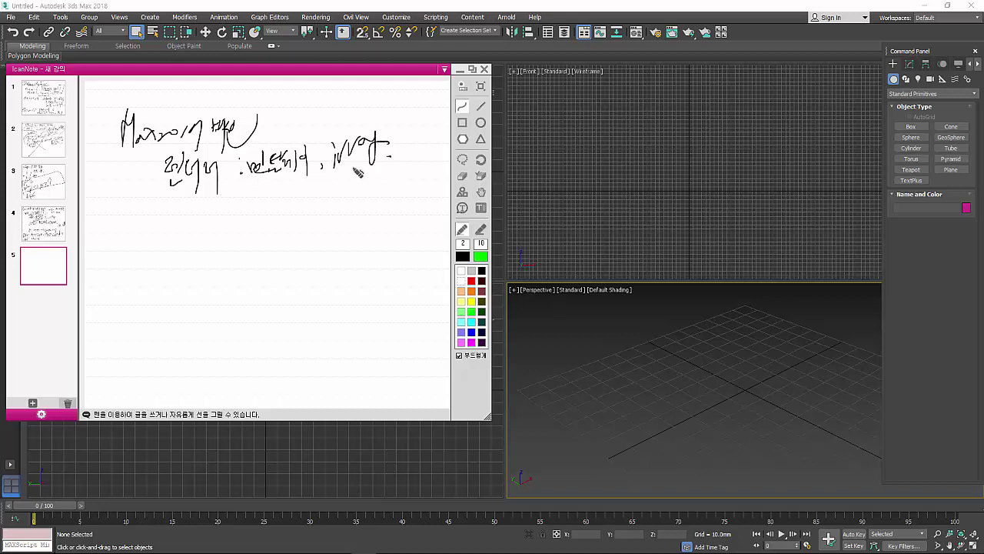
left_click_drag(137, 209, 149, 223)
mouse_move(163, 206)
left_mouse_down()
mouse_move(159, 220)
mouse_move(178, 224)
mouse_move(179, 216)
mouse_move(204, 221)
mouse_move(209, 209)
mouse_move(218, 228)
mouse_move(259, 217)
mouse_move(269, 233)
mouse_move(301, 206)
mouse_move(307, 225)
mouse_move(336, 223)
left_mouse_up()
left_click(187, 223)
mouse_move(341, 196)
left_mouse_down()
mouse_move(342, 227)
mouse_move(322, 245)
left_mouse_up()
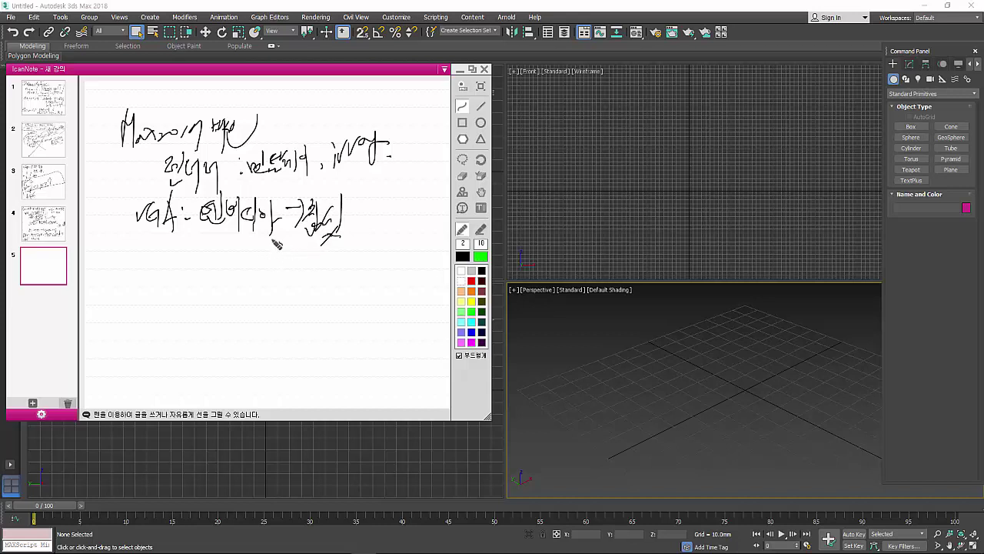
Underline and circle the VGA brand, loop the second line's items, and list GS, GT.
left_click_drag(252, 183, 389, 163)
mouse_move(152, 237)
left_mouse_down()
mouse_move(339, 245)
mouse_move(282, 258)
mouse_move(275, 184)
mouse_move(383, 174)
mouse_move(386, 154)
left_mouse_up()
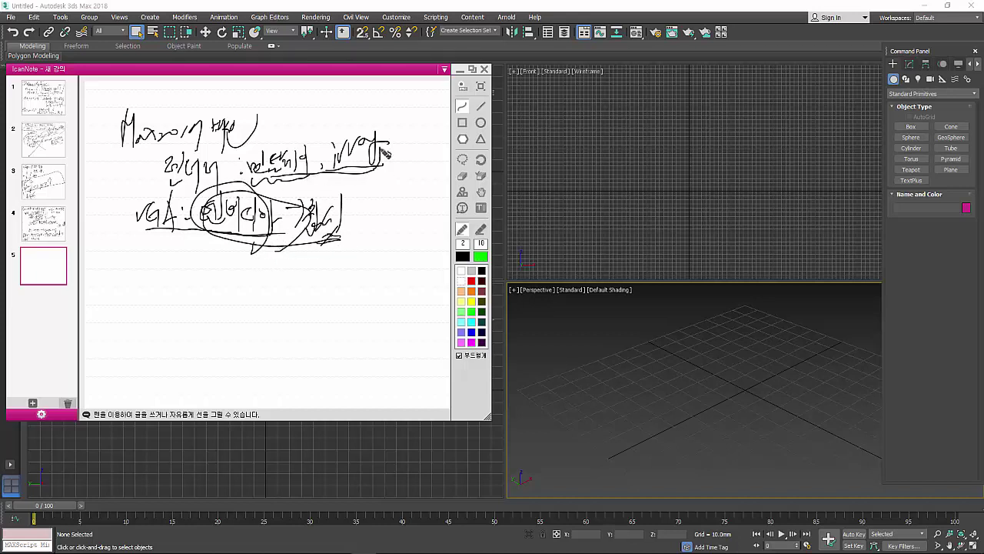
mouse_move(254, 143)
left_mouse_down()
mouse_move(399, 104)
mouse_move(391, 169)
mouse_move(364, 220)
mouse_move(385, 194)
left_mouse_up()
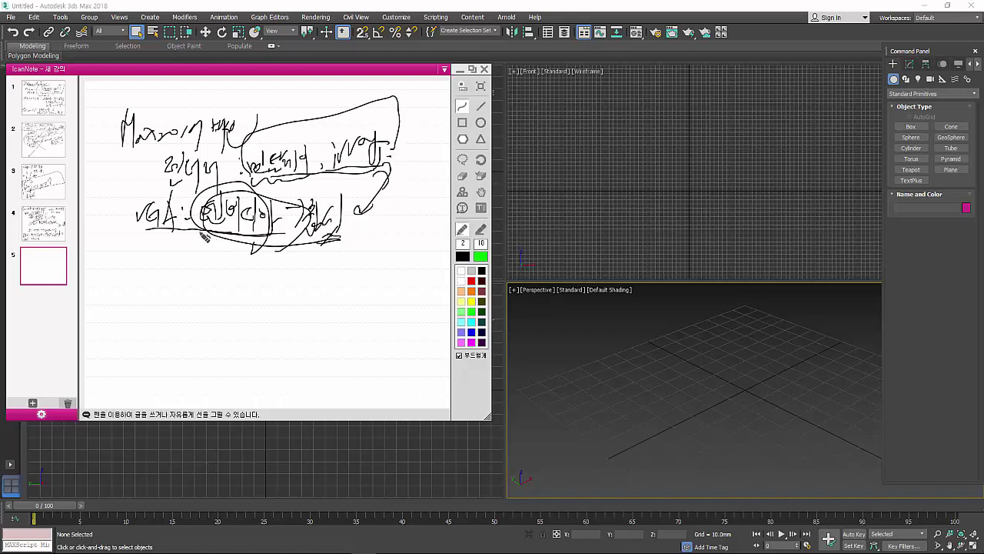
mouse_move(231, 235)
left_mouse_down()
mouse_move(233, 251)
mouse_move(296, 241)
left_mouse_up()
mouse_move(185, 264)
left_mouse_down()
mouse_move(174, 276)
mouse_move(201, 290)
left_mouse_up()
mouse_move(221, 266)
left_mouse_down()
mouse_move(217, 286)
mouse_move(238, 254)
mouse_move(230, 290)
left_mouse_up()
mouse_move(247, 277)
left_mouse_down()
mouse_move(246, 286)
mouse_move(277, 281)
mouse_move(304, 261)
left_mouse_up()
Add GTX to the series list, start a graphics-card line, and arrow under GTX.
left_click_drag(293, 264, 291, 283)
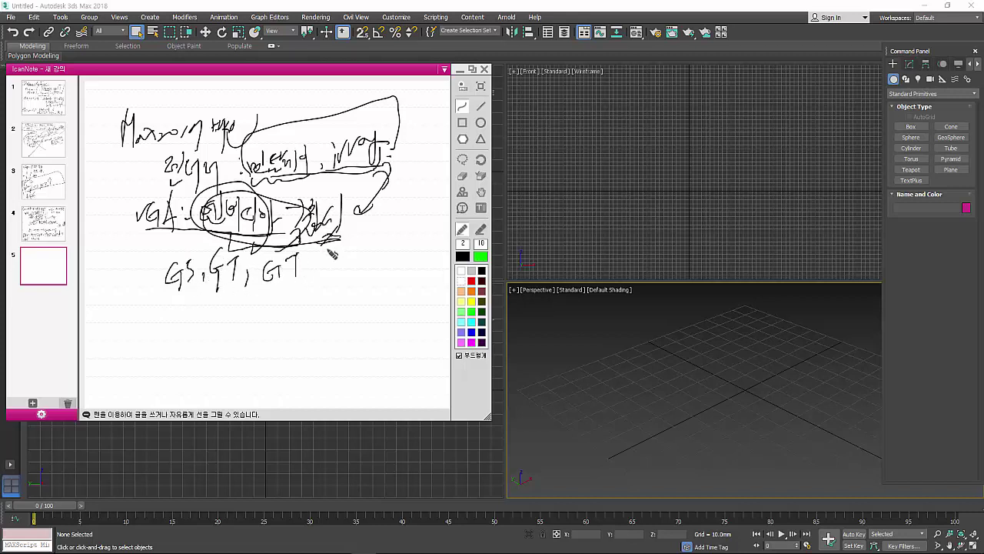
left_click_drag(325, 251, 314, 269)
left_click_drag(315, 257, 332, 269)
mouse_move(164, 313)
left_mouse_down()
mouse_move(211, 330)
mouse_move(220, 307)
mouse_move(236, 305)
mouse_move(241, 327)
left_mouse_up()
mouse_move(104, 314)
left_mouse_down()
mouse_move(120, 332)
mouse_move(117, 355)
mouse_move(138, 329)
left_mouse_up()
left_click_drag(132, 335, 146, 332)
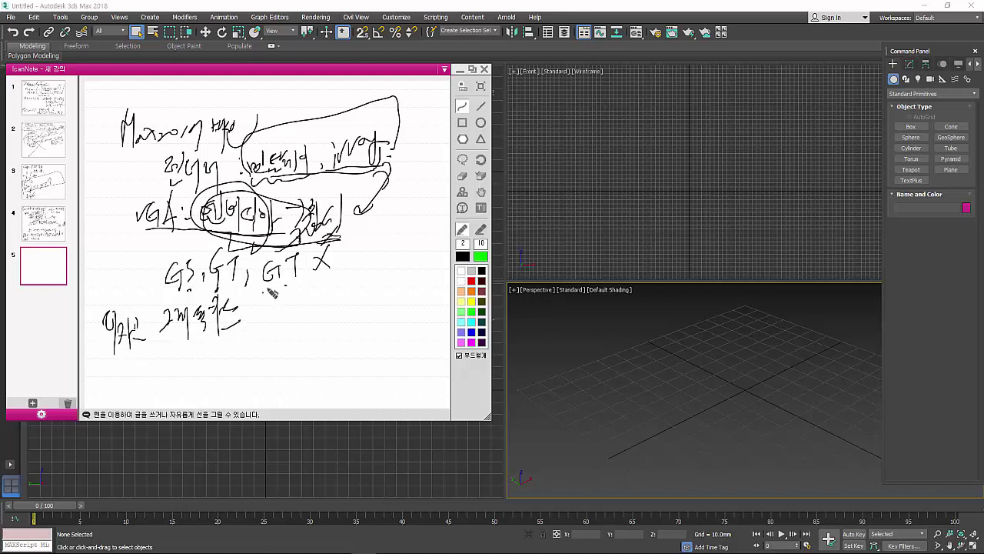
left_click_drag(288, 292, 325, 275)
left_click_drag(248, 312, 292, 306)
Write the GPU note with underline and a lower line, then add page 6.
mouse_move(238, 333)
left_mouse_down()
mouse_move(254, 352)
mouse_move(288, 345)
mouse_move(300, 329)
mouse_move(320, 332)
mouse_move(360, 295)
mouse_move(377, 315)
mouse_move(406, 307)
mouse_move(419, 285)
mouse_move(438, 292)
left_mouse_up()
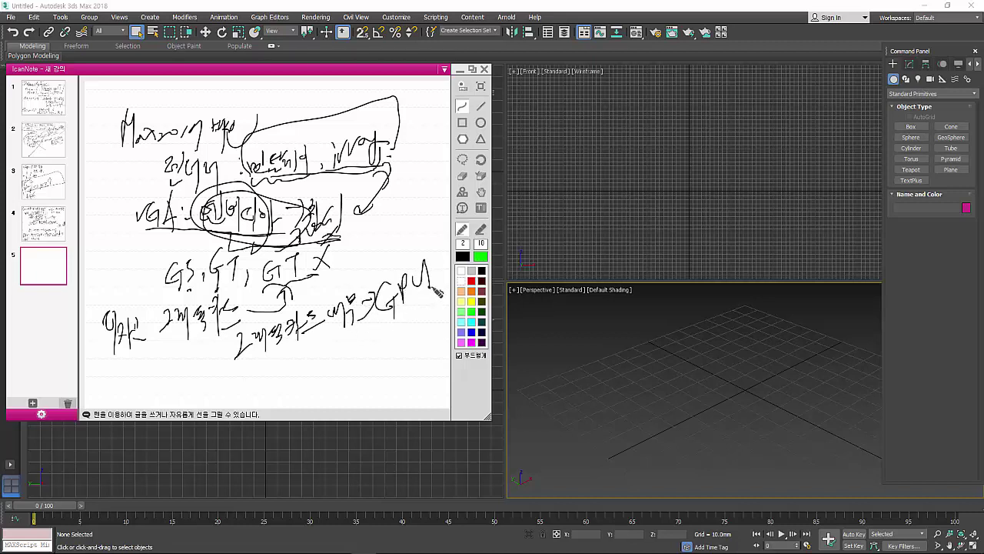
left_click_drag(355, 328, 430, 302)
mouse_move(317, 353)
left_mouse_down()
mouse_move(313, 368)
mouse_move(358, 358)
mouse_move(374, 340)
mouse_move(380, 362)
mouse_move(400, 352)
left_mouse_up()
mouse_move(347, 372)
left_mouse_down()
mouse_move(365, 389)
mouse_move(392, 387)
mouse_move(400, 370)
mouse_move(403, 384)
left_mouse_up()
left_click_drag(414, 358, 412, 393)
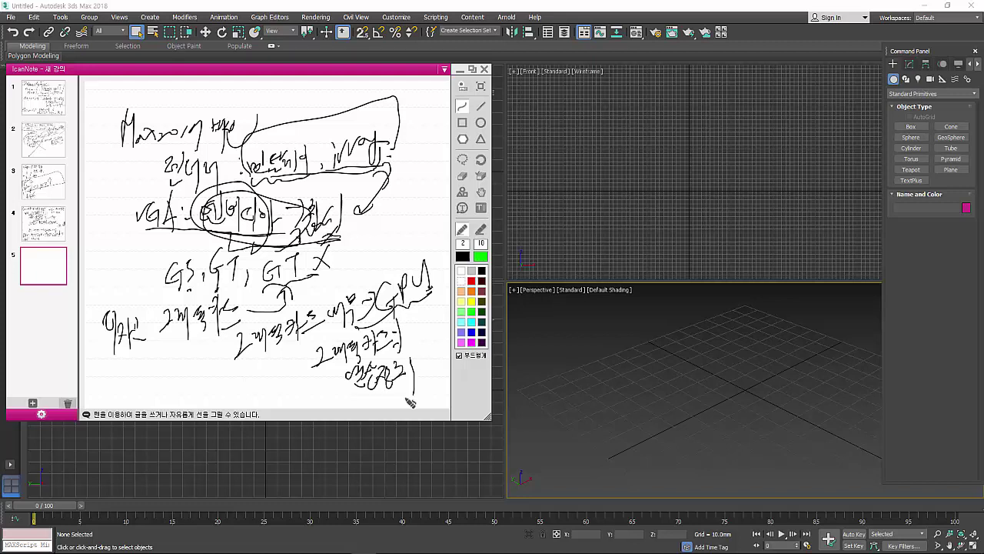
left_click(33, 403)
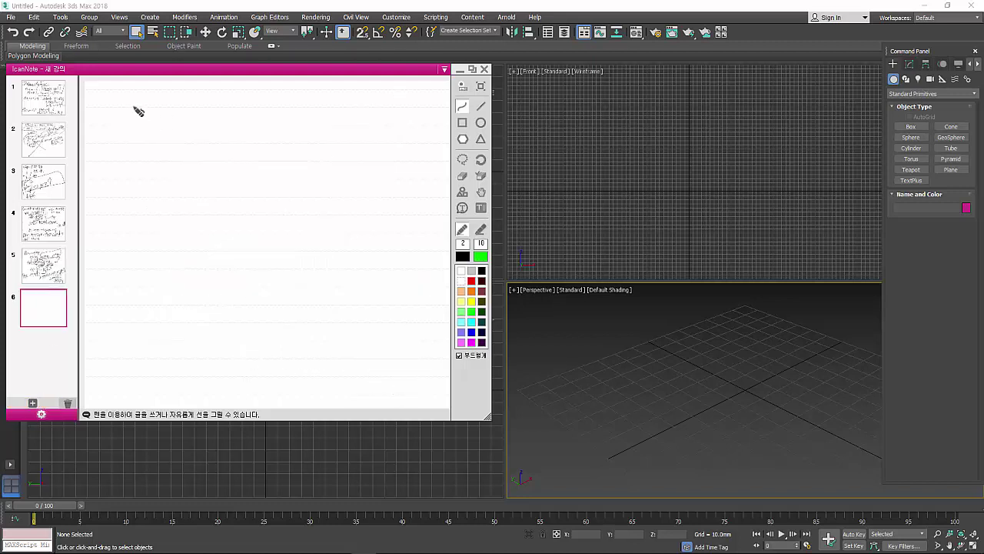
Handwrite the heading with an arrow to CPU and GPU, plus a GTX note below.
mouse_move(133, 94)
left_mouse_down()
mouse_move(154, 99)
mouse_move(154, 121)
left_mouse_up()
mouse_move(169, 95)
left_mouse_down()
mouse_move(187, 112)
mouse_move(209, 107)
mouse_move(184, 125)
mouse_move(254, 106)
mouse_move(258, 120)
left_mouse_up()
left_click_drag(264, 115, 272, 114)
mouse_move(275, 107)
left_mouse_down()
mouse_move(280, 123)
mouse_move(293, 125)
left_mouse_up()
mouse_move(301, 107)
left_mouse_down()
mouse_move(308, 121)
mouse_move(322, 117)
left_mouse_up()
left_click_drag(297, 148, 296, 185)
mouse_move(306, 177)
left_mouse_down()
mouse_move(326, 155)
mouse_move(389, 163)
left_mouse_up()
left_click_drag(380, 167, 381, 192)
left_click_drag(274, 150, 290, 134)
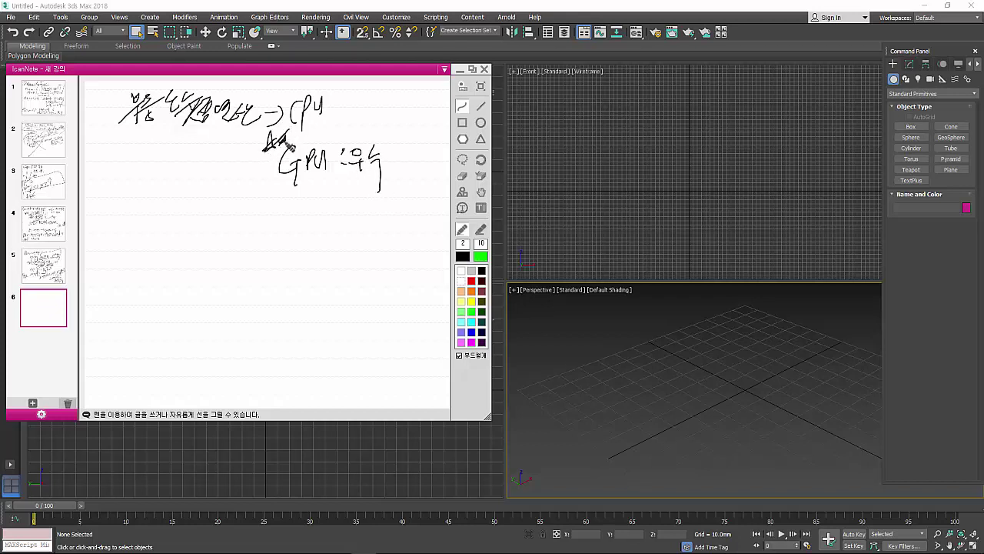
mouse_move(262, 187)
left_mouse_down()
mouse_move(300, 180)
mouse_move(272, 220)
mouse_move(291, 223)
left_mouse_up()
mouse_move(296, 193)
left_mouse_down()
mouse_move(310, 216)
mouse_move(296, 220)
left_mouse_up()
left_click_drag(313, 201, 331, 223)
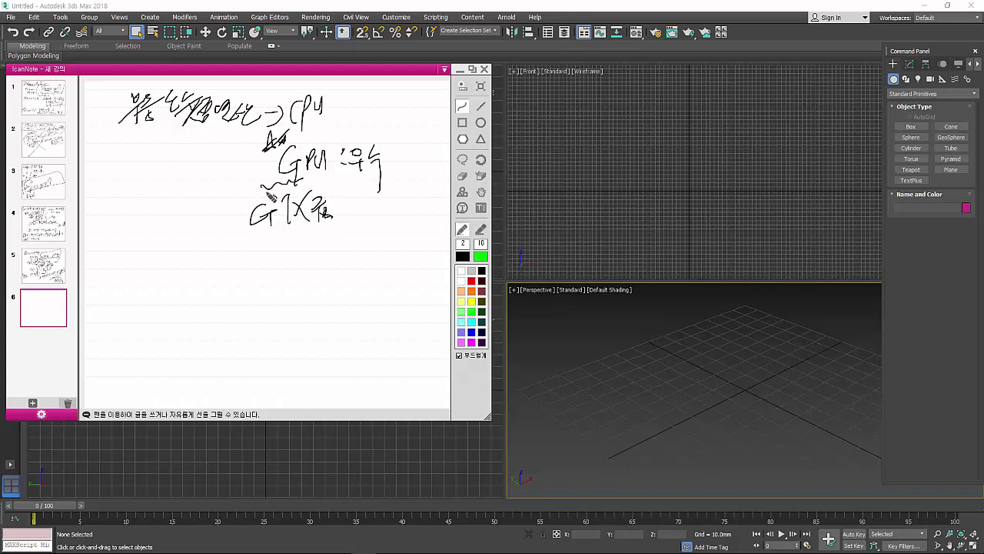
Write a GTX line lower on the page and GTX 1050 beneath it.
mouse_move(178, 269)
left_mouse_down()
mouse_move(190, 294)
mouse_move(212, 249)
mouse_move(206, 285)
mouse_move(226, 272)
left_mouse_up()
left_click_drag(223, 255, 209, 273)
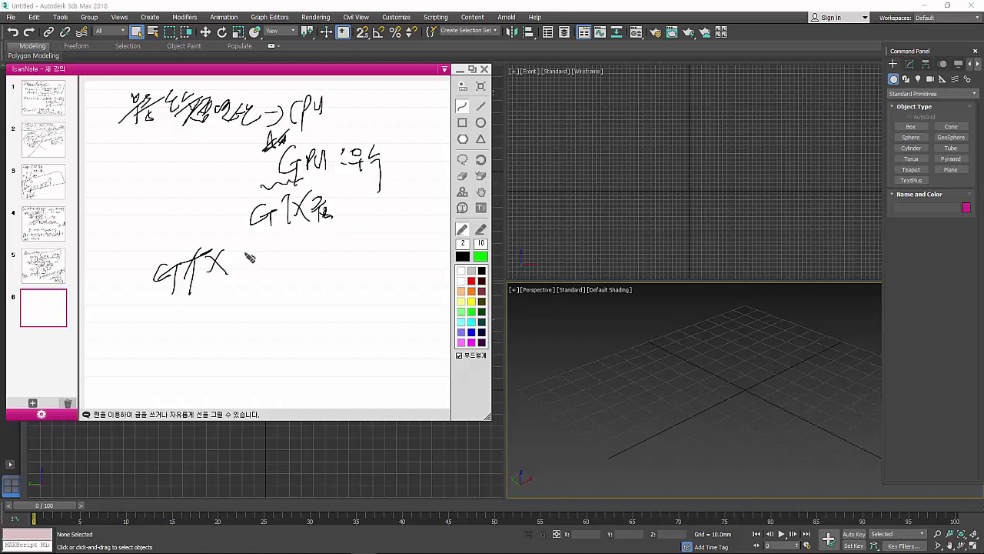
mouse_move(234, 268)
left_mouse_down()
mouse_move(267, 251)
mouse_move(271, 267)
mouse_move(290, 276)
left_mouse_up()
mouse_move(188, 299)
left_mouse_down()
mouse_move(170, 316)
mouse_move(181, 331)
mouse_move(197, 316)
left_mouse_up()
left_click_drag(200, 298, 215, 317)
mouse_move(215, 299)
left_mouse_down()
mouse_move(202, 317)
mouse_move(222, 316)
left_mouse_up()
mouse_move(233, 302)
left_mouse_down()
mouse_move(231, 311)
mouse_move(260, 303)
left_mouse_up()
mouse_move(178, 331)
left_mouse_down()
mouse_move(171, 351)
mouse_move(201, 326)
mouse_move(192, 352)
mouse_move(216, 352)
left_mouse_up()
Add the GTX 1060 and GTX 1070 lines below GTX 1050.
mouse_move(234, 334)
left_mouse_down()
mouse_move(232, 352)
mouse_move(254, 321)
mouse_move(264, 346)
left_mouse_up()
mouse_move(185, 373)
left_mouse_down()
mouse_move(172, 391)
mouse_move(209, 364)
left_mouse_up()
mouse_move(198, 368)
left_mouse_down()
mouse_move(197, 389)
mouse_move(221, 391)
left_mouse_up()
mouse_move(229, 377)
left_mouse_down()
mouse_move(229, 389)
mouse_move(243, 378)
mouse_move(254, 389)
left_mouse_up()
left_click_drag(266, 375, 265, 377)
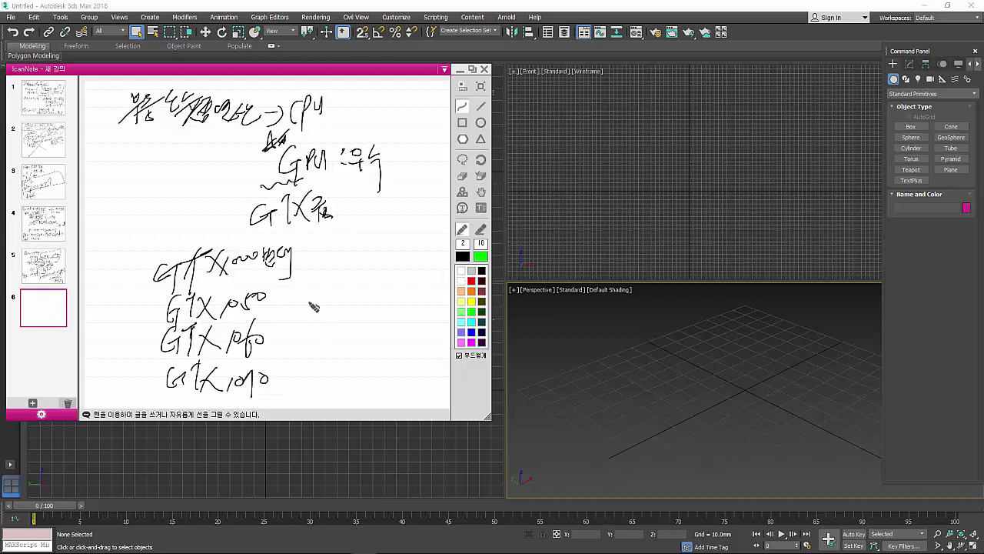
mouse_move(309, 289)
left_mouse_down()
mouse_move(306, 306)
mouse_move(333, 286)
left_mouse_up()
mouse_move(324, 291)
left_mouse_down()
mouse_move(323, 308)
mouse_move(343, 308)
left_mouse_up()
Write the GTX Ti 1050, 1080 and 1070 entries on the right, underlining GTX1080.
mouse_move(358, 283)
left_mouse_down()
mouse_move(355, 299)
mouse_move(410, 257)
left_mouse_up()
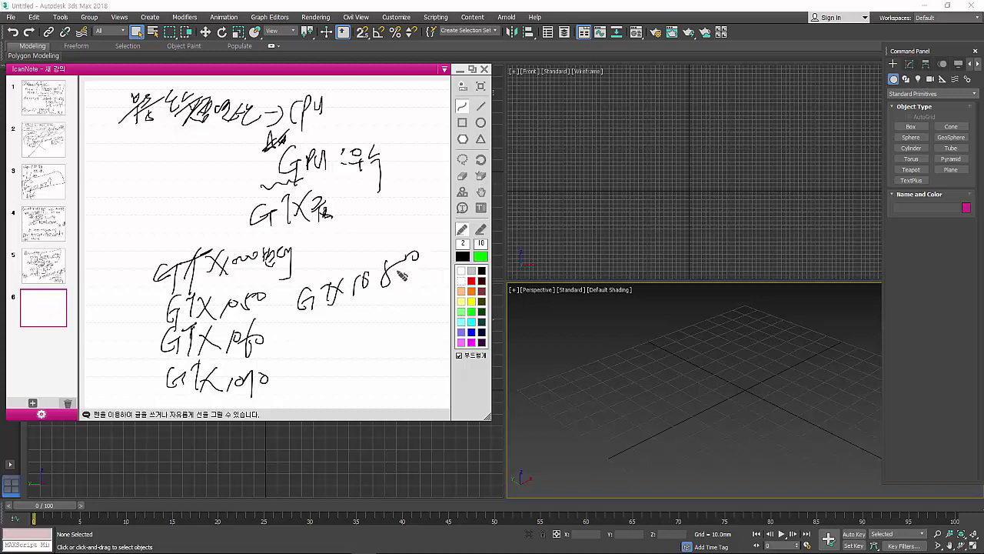
left_click_drag(302, 309, 429, 266)
mouse_move(304, 331)
left_mouse_down()
mouse_move(297, 348)
mouse_move(360, 323)
mouse_move(353, 332)
left_mouse_up()
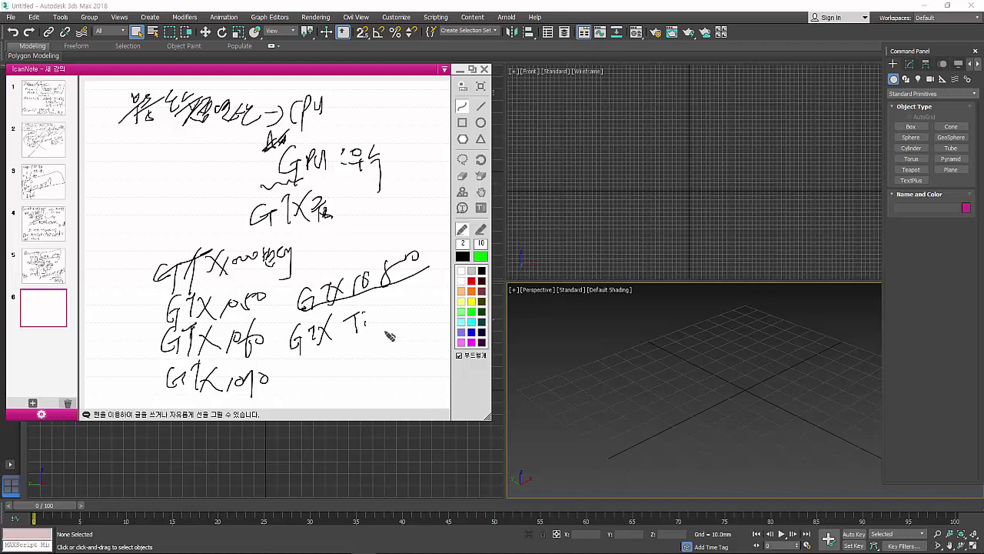
left_click_drag(399, 309, 398, 323)
left_click_drag(406, 306, 410, 311)
left_click_drag(416, 295, 418, 302)
mouse_move(306, 359)
left_mouse_down()
mouse_move(303, 374)
mouse_move(322, 360)
mouse_move(317, 374)
left_mouse_up()
mouse_move(320, 359)
left_mouse_down()
mouse_move(328, 372)
mouse_move(352, 356)
left_mouse_up()
mouse_move(344, 354)
left_mouse_down()
mouse_move(344, 370)
mouse_move(355, 366)
left_mouse_up()
mouse_move(377, 348)
left_mouse_down()
mouse_move(377, 360)
mouse_move(411, 339)
left_mouse_up()
left_click_drag(338, 380, 361, 376)
mouse_move(355, 378)
left_mouse_down()
mouse_move(354, 393)
mouse_move(379, 392)
mouse_move(392, 375)
mouse_move(406, 387)
left_mouse_up()
left_click_drag(420, 372, 420, 374)
Add a GTX Ti label higher up, circle GTX Ti, and strike through GTX급.
mouse_move(322, 243)
left_mouse_down()
mouse_move(322, 256)
mouse_move(348, 228)
mouse_move(369, 249)
left_mouse_up()
mouse_move(371, 223)
left_mouse_down()
mouse_move(352, 251)
mouse_move(399, 209)
mouse_move(378, 229)
left_mouse_up()
mouse_move(397, 216)
left_mouse_down()
mouse_move(415, 216)
mouse_move(436, 187)
mouse_move(431, 231)
mouse_move(452, 169)
mouse_move(415, 225)
left_mouse_up()
left_click_drag(346, 215, 197, 204)
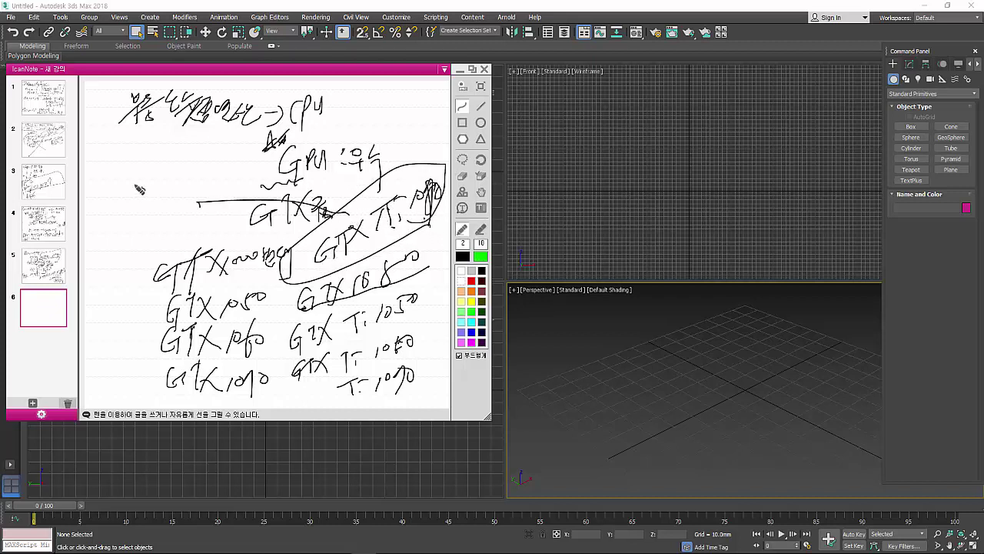
mouse_move(128, 188)
left_mouse_down()
mouse_move(137, 203)
mouse_move(150, 158)
mouse_move(158, 189)
left_mouse_up()
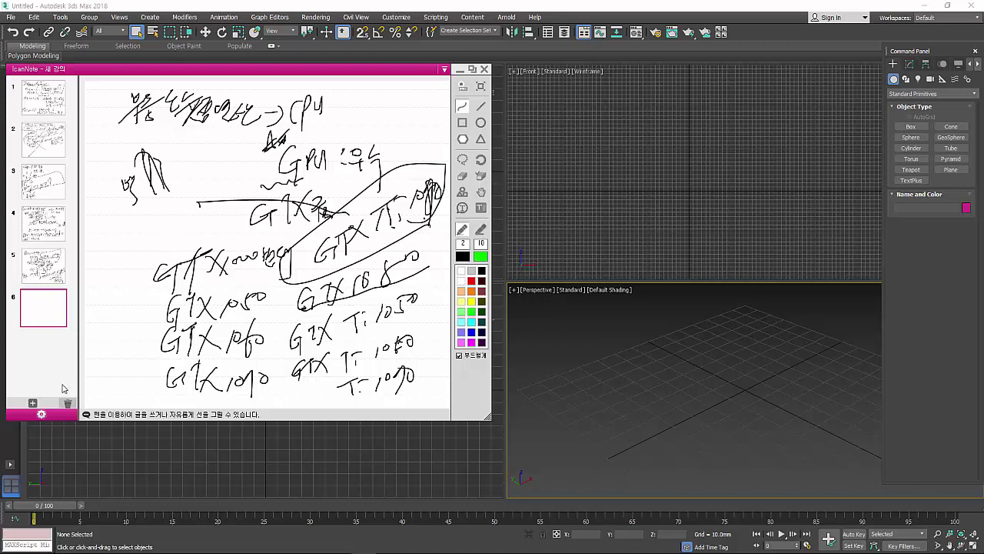
Add page 7 and handwrite the first two lines of Korean notes.
left_click(32, 403)
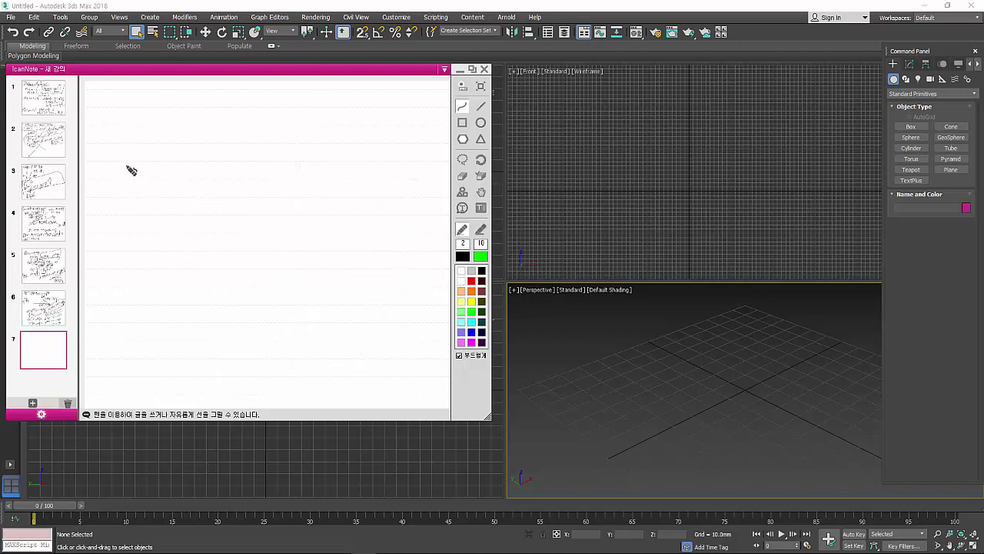
mouse_move(128, 114)
left_mouse_down()
mouse_move(119, 145)
mouse_move(113, 127)
mouse_move(136, 123)
mouse_move(198, 117)
mouse_move(190, 137)
mouse_move(240, 131)
mouse_move(219, 133)
left_mouse_up()
left_click(146, 113)
left_click(147, 122)
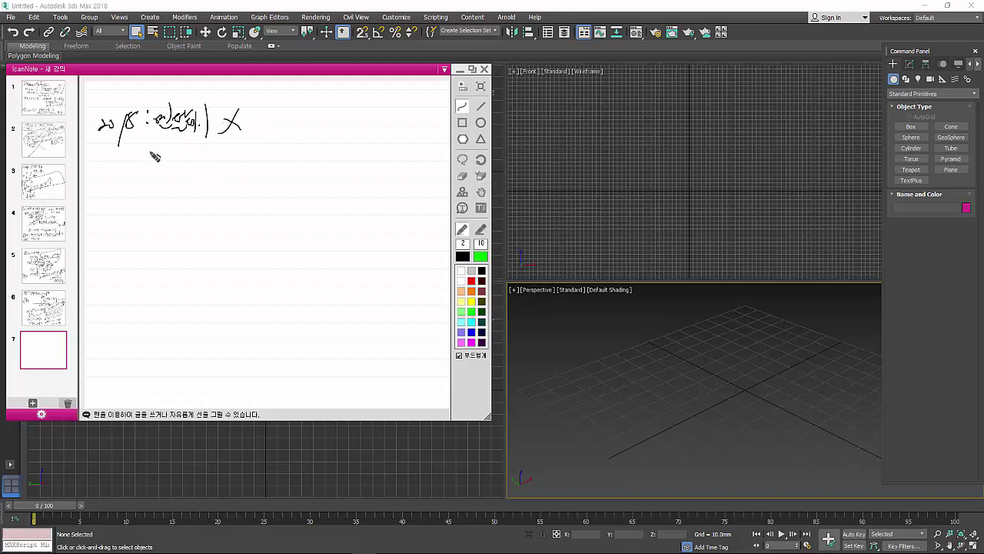
mouse_move(119, 169)
left_mouse_down()
mouse_move(115, 187)
mouse_move(150, 166)
mouse_move(167, 182)
mouse_move(192, 174)
mouse_move(194, 192)
mouse_move(214, 182)
left_mouse_up()
mouse_move(189, 188)
left_mouse_down()
mouse_move(235, 160)
mouse_move(238, 181)
left_mouse_up()
mouse_move(231, 177)
left_mouse_down()
mouse_move(254, 171)
mouse_move(255, 180)
left_mouse_up()
Write Radeon RX560, 570 and 580 with a hooked arrow.
mouse_move(280, 146)
left_mouse_down()
mouse_move(273, 179)
mouse_move(301, 177)
left_mouse_up()
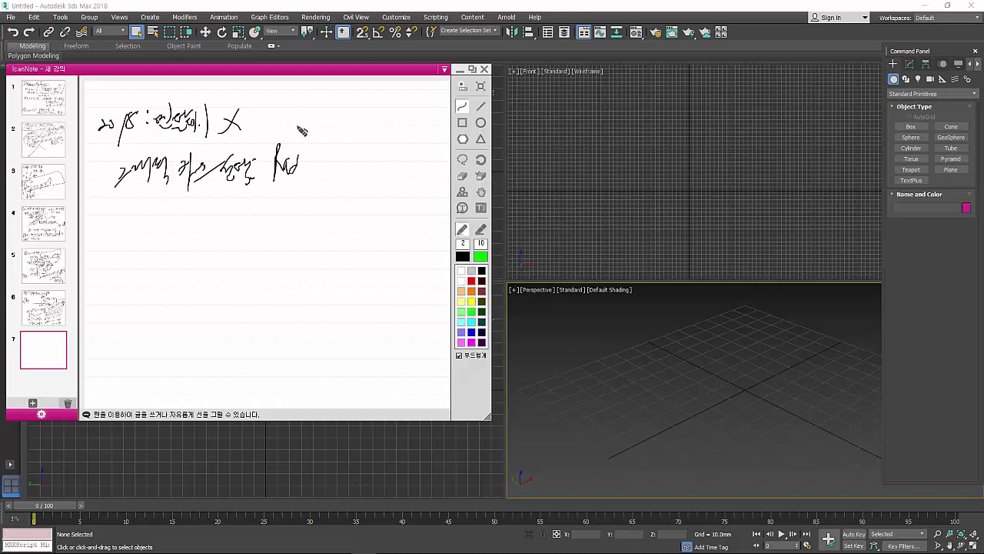
mouse_move(296, 125)
left_mouse_down()
mouse_move(309, 177)
mouse_move(323, 177)
left_mouse_up()
mouse_move(341, 133)
left_mouse_down()
mouse_move(339, 183)
mouse_move(376, 164)
mouse_move(365, 165)
left_mouse_up()
mouse_move(393, 139)
left_mouse_down()
mouse_move(383, 166)
mouse_move(406, 163)
left_mouse_up()
mouse_move(387, 180)
left_mouse_down()
mouse_move(361, 202)
mouse_move(409, 184)
left_mouse_up()
mouse_move(370, 219)
left_mouse_down()
mouse_move(366, 238)
mouse_move(389, 218)
left_mouse_up()
left_click_drag(318, 190, 314, 254)
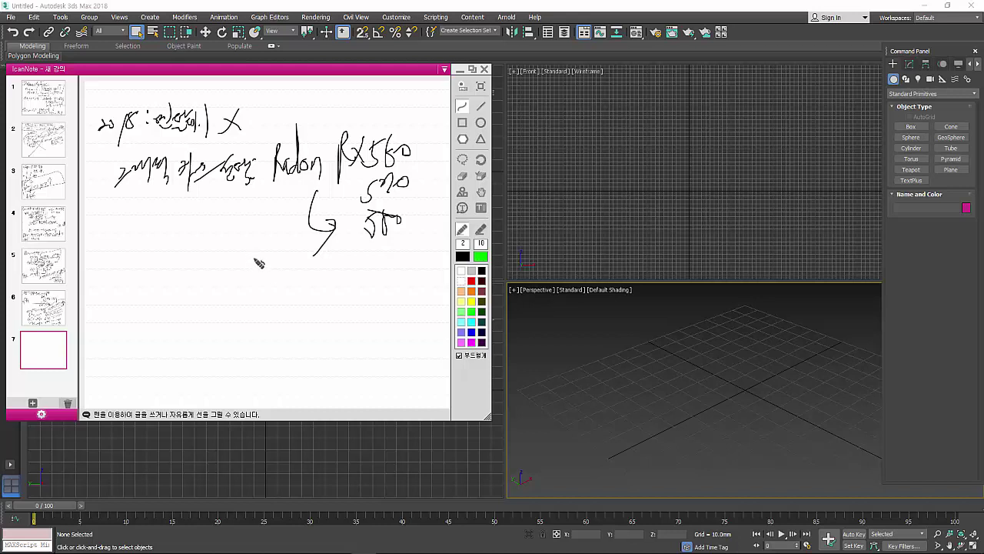
Underline and circle the notes, add lower annotations, and start blank page 8.
left_click_drag(154, 200, 323, 138)
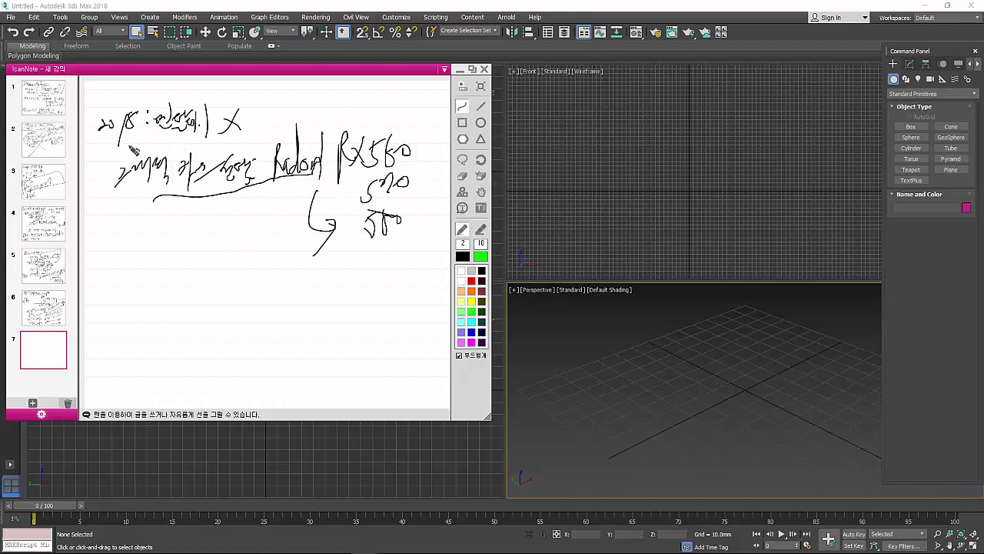
left_click_drag(132, 150, 172, 150)
left_click_drag(280, 182, 336, 182)
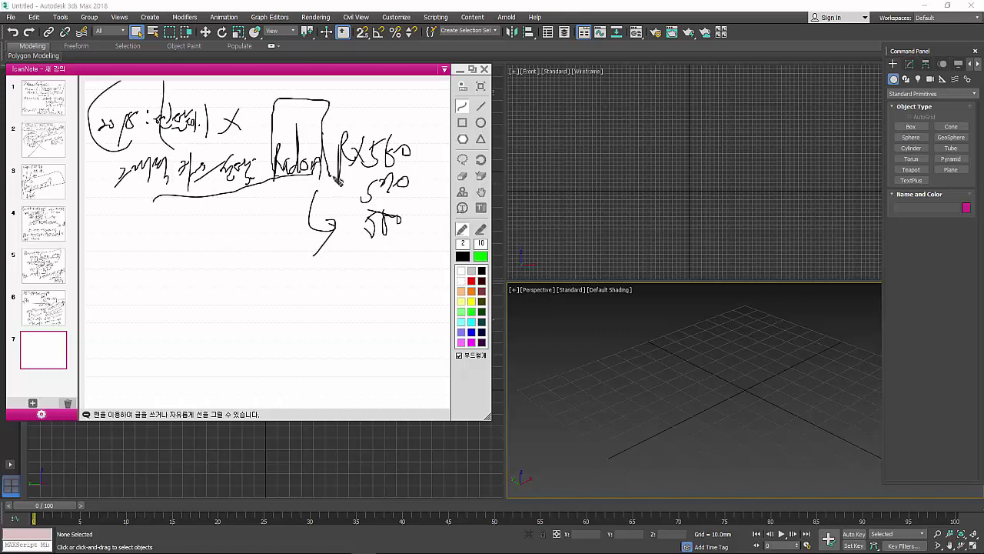
mouse_move(151, 220)
left_mouse_down()
mouse_move(137, 303)
mouse_move(211, 280)
mouse_move(129, 221)
mouse_move(265, 284)
left_mouse_up()
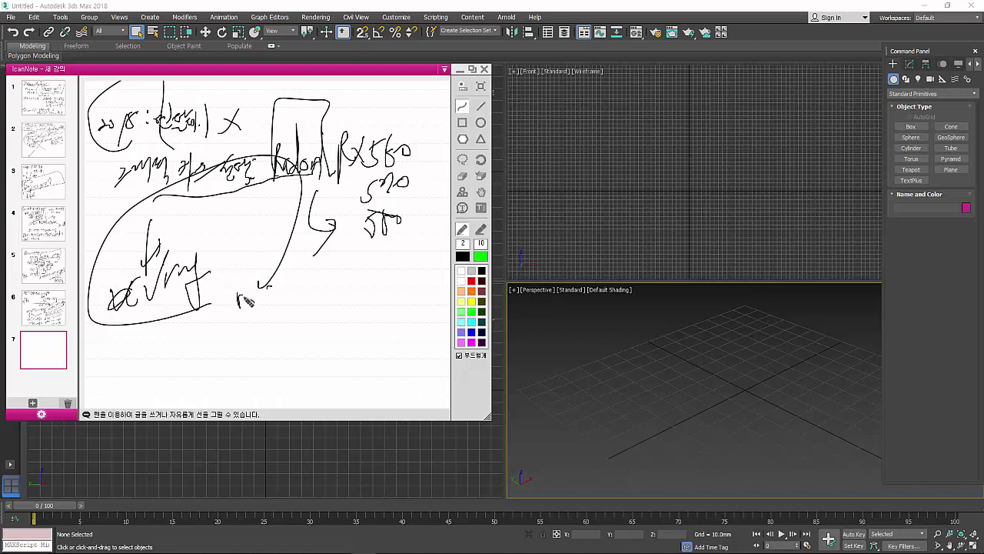
mouse_move(247, 301)
left_mouse_down()
mouse_move(272, 290)
mouse_move(294, 298)
left_mouse_up()
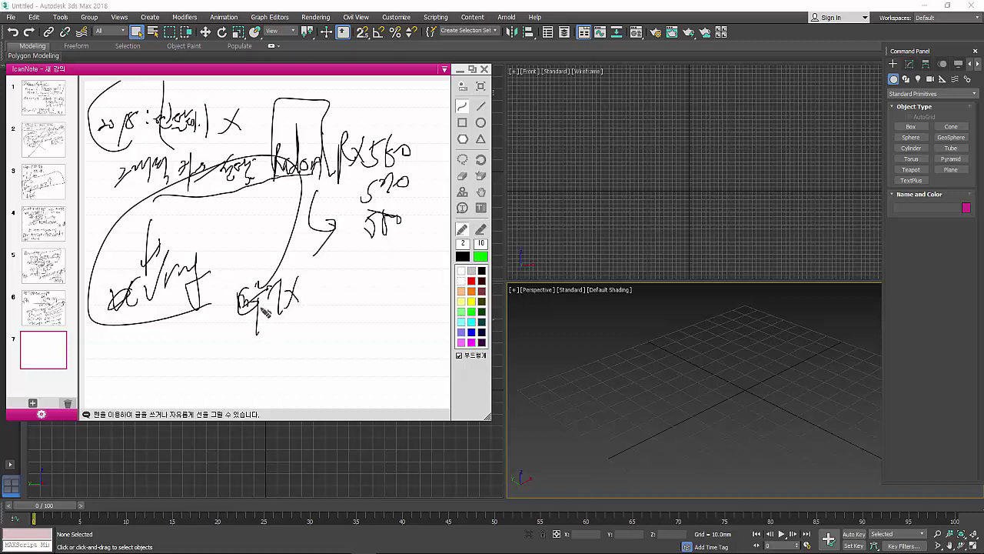
left_click_drag(220, 338, 317, 321)
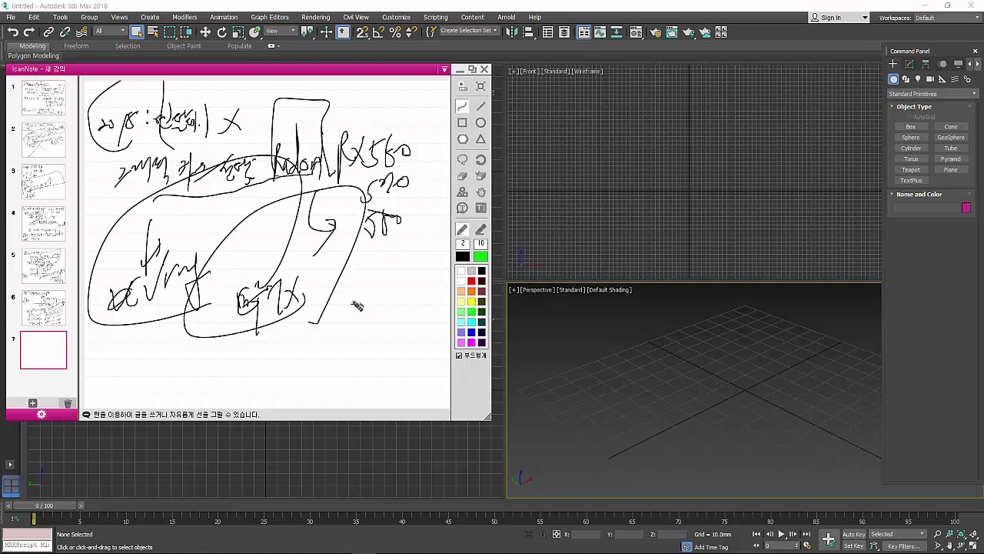
left_click(33, 403)
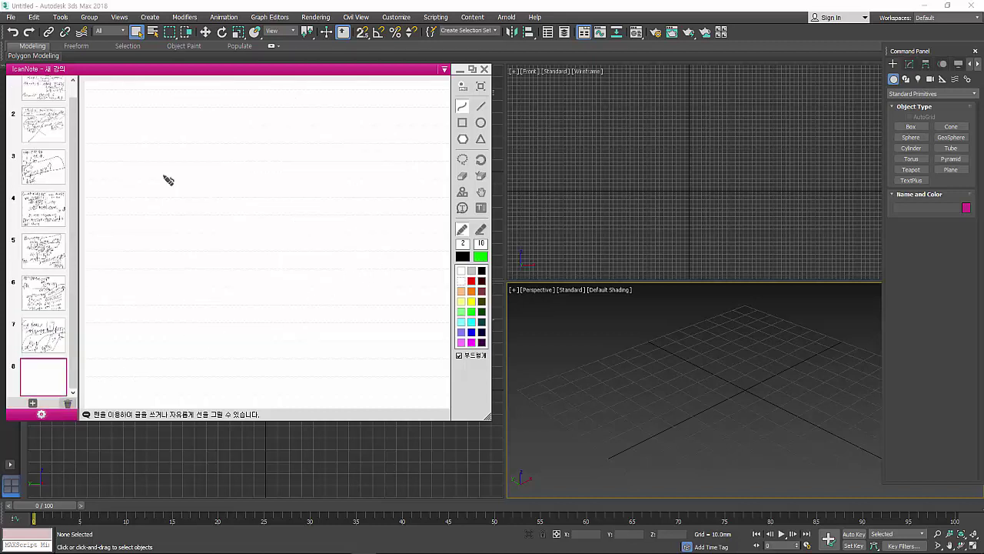
Handwrite HDD with its capacity and SSD below it, plus Korean notes.
mouse_move(118, 100)
left_mouse_down()
mouse_move(118, 142)
mouse_move(158, 138)
left_mouse_up()
mouse_move(156, 90)
left_mouse_down()
mouse_move(164, 132)
mouse_move(231, 108)
mouse_move(235, 129)
left_mouse_up()
left_click(188, 116)
left_click_drag(246, 95, 250, 114)
left_click_drag(268, 116, 275, 115)
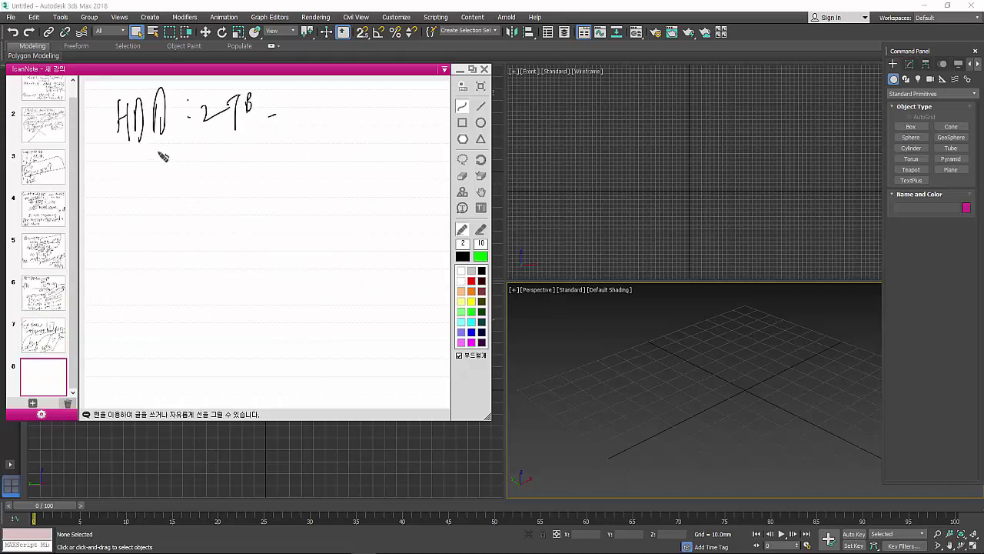
mouse_move(143, 154)
left_mouse_down()
mouse_move(132, 179)
mouse_move(158, 177)
left_mouse_up()
left_click_drag(157, 151, 160, 174)
left_click(184, 146)
left_click(191, 156)
mouse_move(220, 137)
left_mouse_down()
mouse_move(230, 157)
mouse_move(271, 135)
left_mouse_up()
left_click_drag(274, 108, 289, 129)
Write OS with win 7, 64비트 versus 32bit, and circle the SSD/OS lines.
left_click_drag(138, 214, 146, 229)
mouse_move(159, 241)
left_mouse_down()
mouse_move(123, 250)
mouse_move(167, 226)
left_mouse_up()
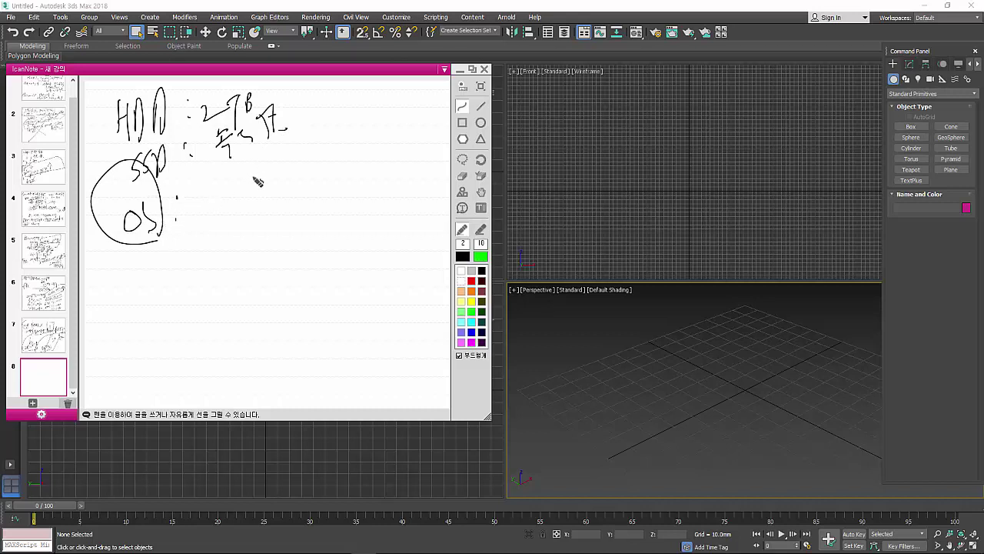
mouse_move(208, 197)
left_mouse_down()
mouse_move(266, 206)
mouse_move(289, 185)
left_mouse_up()
mouse_move(301, 157)
left_mouse_down()
mouse_move(303, 183)
mouse_move(316, 177)
left_mouse_up()
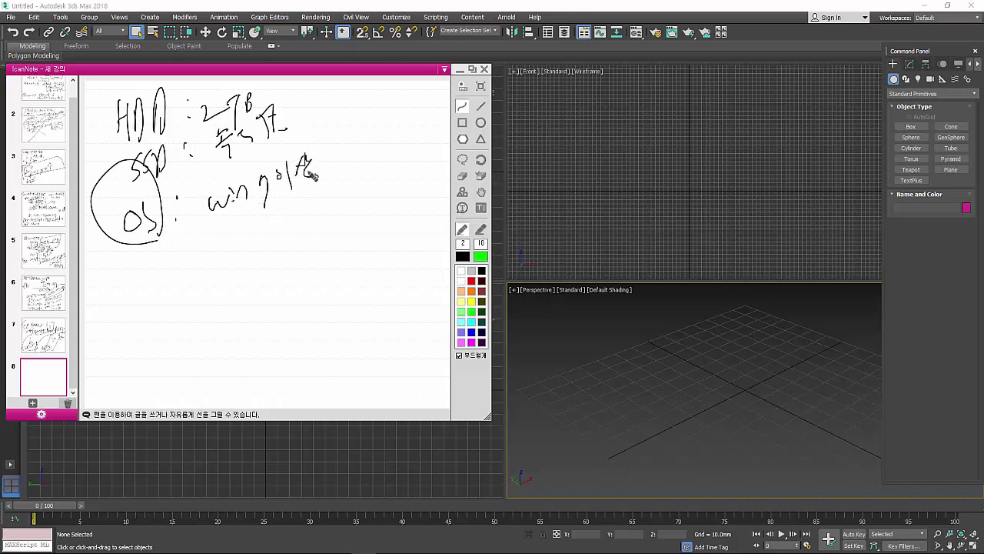
mouse_move(340, 132)
left_mouse_down()
mouse_move(337, 171)
mouse_move(351, 157)
left_mouse_up()
mouse_move(355, 142)
left_mouse_down()
mouse_move(355, 171)
mouse_move(375, 148)
mouse_move(396, 151)
mouse_move(115, 192)
mouse_move(292, 80)
left_mouse_up()
mouse_move(420, 80)
left_mouse_down()
mouse_move(396, 163)
mouse_move(336, 80)
left_mouse_up()
left_click_drag(423, 80, 401, 146)
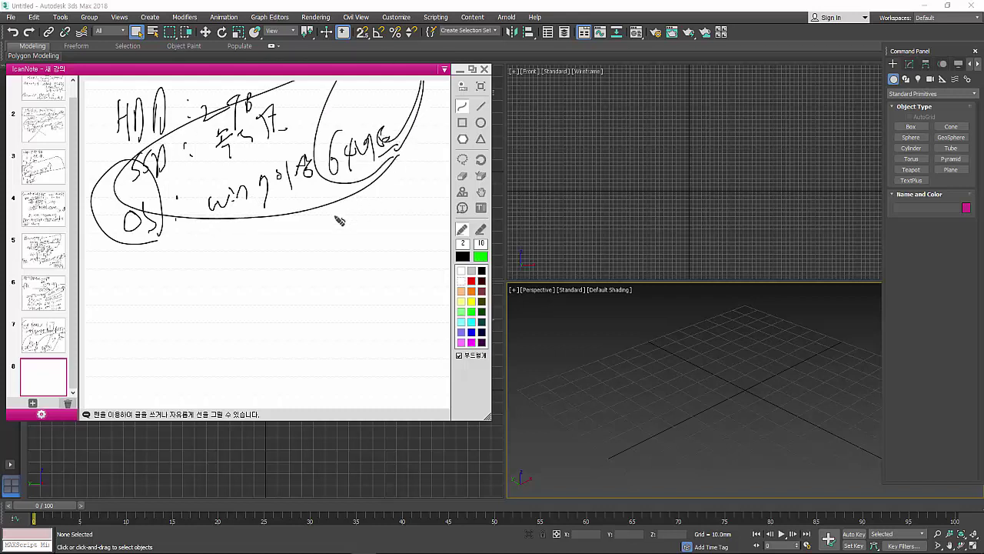
left_click_drag(335, 217, 350, 237)
mouse_move(351, 226)
left_mouse_down()
mouse_move(363, 238)
mouse_move(366, 223)
left_mouse_up()
left_click_drag(369, 198, 378, 228)
left_click_drag(393, 194, 403, 217)
left_click_drag(424, 160, 434, 203)
mouse_move(342, 244)
left_mouse_down()
mouse_move(142, 231)
mouse_move(183, 242)
mouse_move(395, 152)
left_mouse_up()
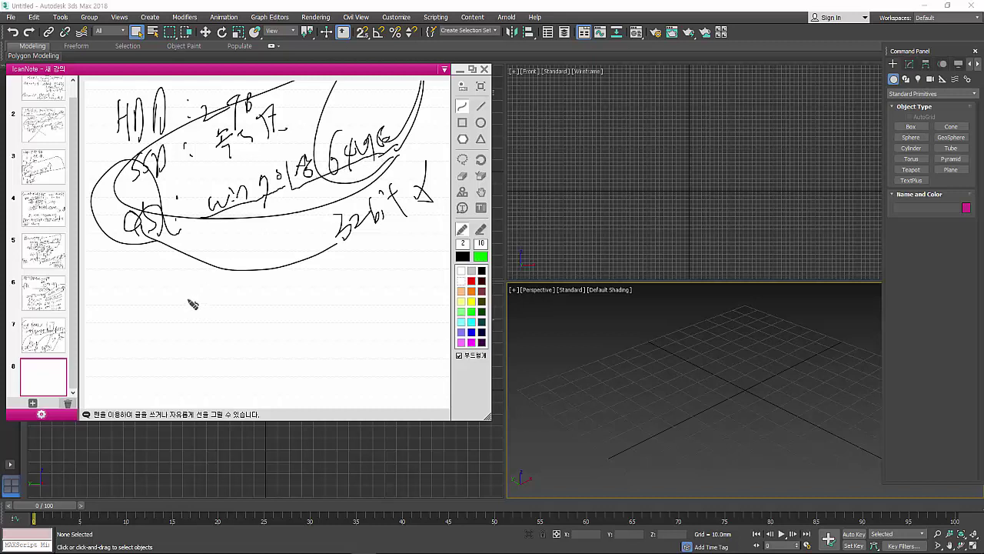
Add win 7, win8.1 and win 10 64비트 lines below and circle them.
mouse_move(186, 295)
left_mouse_down()
mouse_move(197, 311)
mouse_move(202, 293)
left_mouse_up()
mouse_move(207, 297)
left_mouse_down()
mouse_move(206, 312)
mouse_move(271, 300)
mouse_move(274, 310)
mouse_move(285, 292)
mouse_move(298, 307)
mouse_move(312, 295)
mouse_move(315, 309)
left_mouse_up()
mouse_move(323, 274)
left_mouse_down()
mouse_move(343, 299)
mouse_move(359, 290)
left_mouse_up()
mouse_move(372, 246)
left_mouse_down()
mouse_move(365, 283)
mouse_move(400, 277)
left_mouse_up()
mouse_move(403, 253)
left_mouse_down()
mouse_move(405, 278)
mouse_move(419, 263)
left_mouse_up()
mouse_move(197, 347)
left_mouse_down()
mouse_move(268, 351)
mouse_move(237, 380)
mouse_move(272, 376)
mouse_move(287, 351)
mouse_move(301, 363)
left_mouse_up()
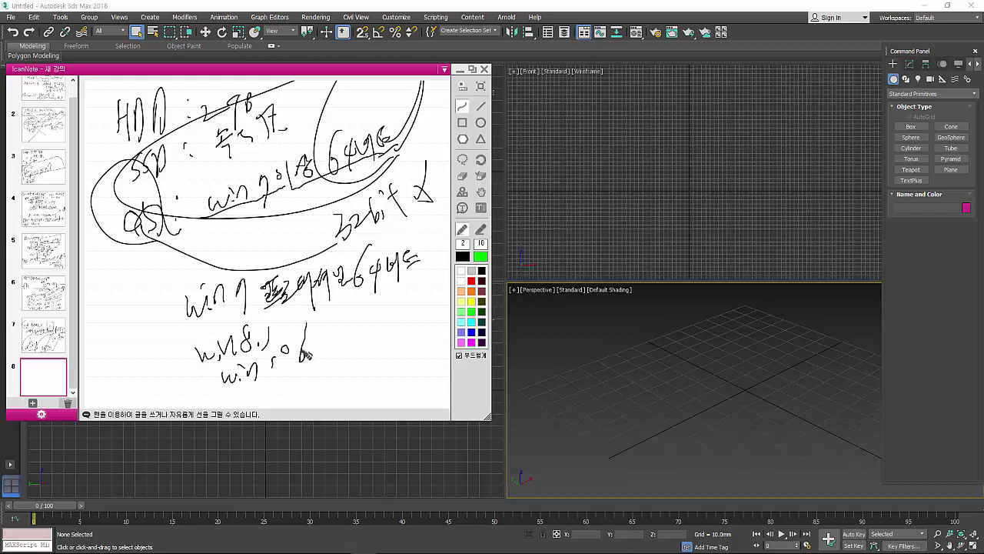
mouse_move(315, 331)
left_mouse_down()
mouse_move(344, 362)
mouse_move(356, 357)
mouse_move(244, 338)
mouse_move(419, 230)
left_mouse_up()
left_click_drag(406, 286, 417, 289)
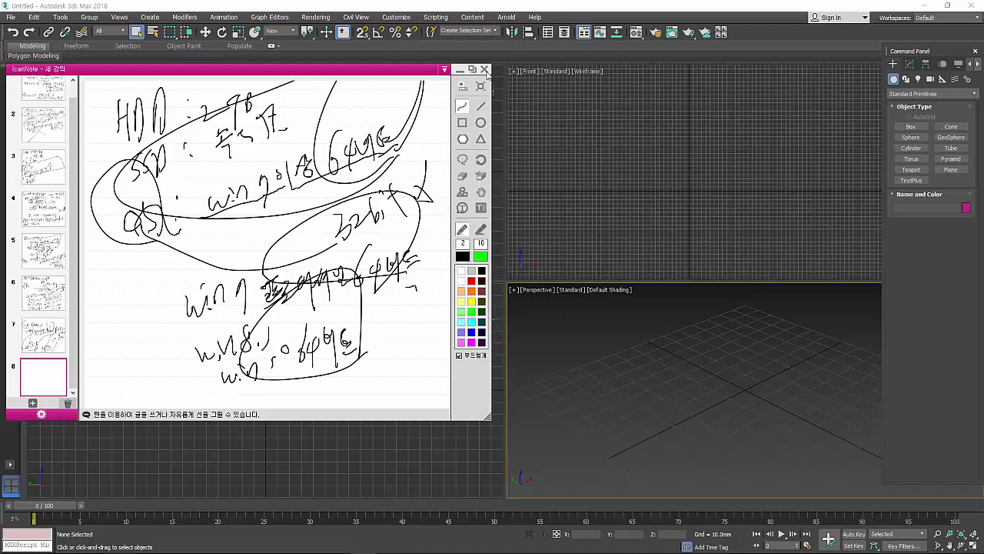
Use the note settings menu, then add blank page 9.
left_click(38, 416)
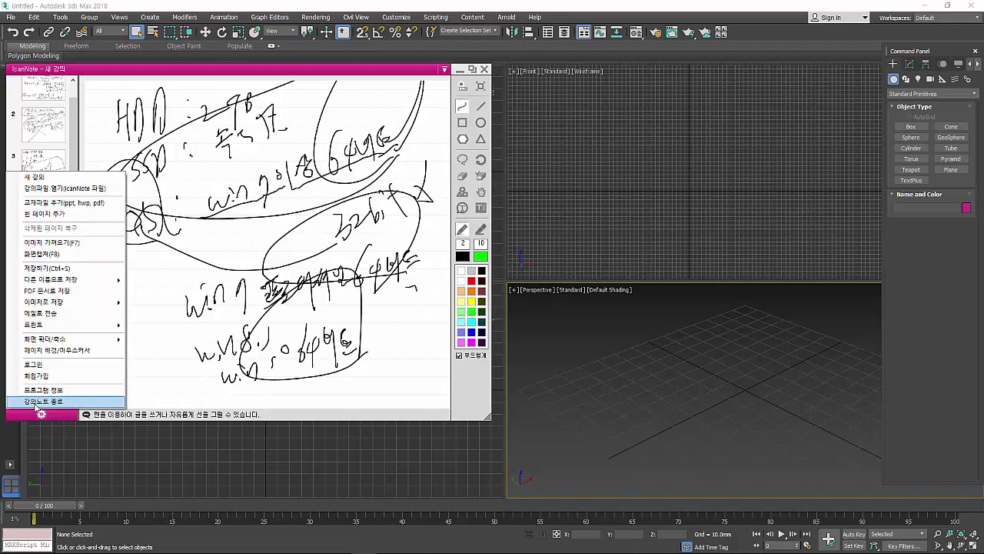
left_click(154, 398)
left_click(32, 403)
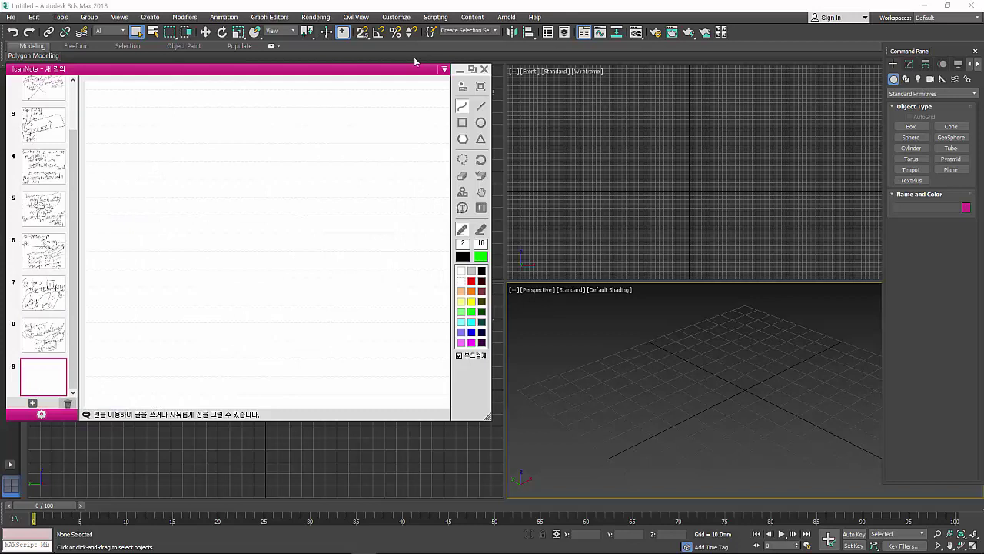
Hide the IcanNote window to see the viewports, then bring it back.
left_click(459, 72)
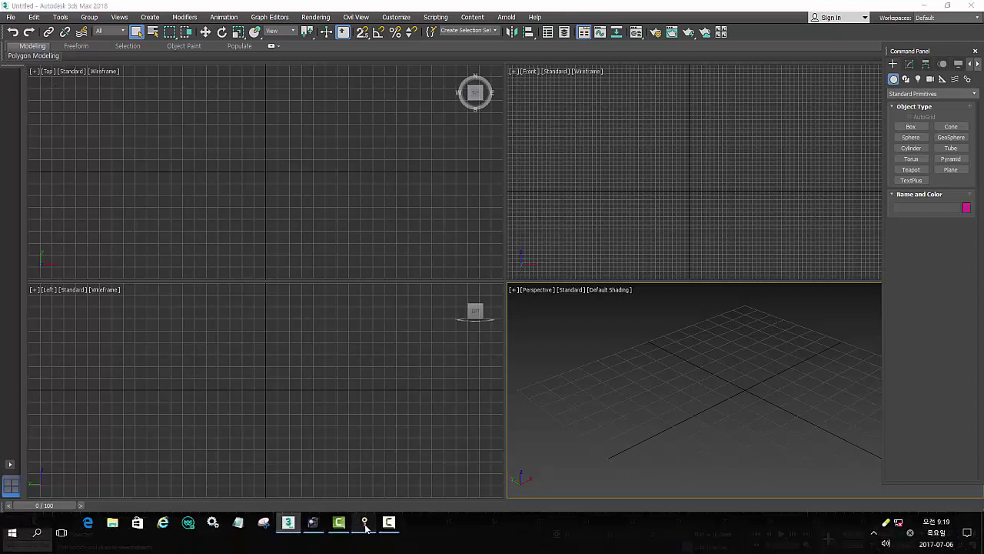
left_click(363, 539)
left_click(231, 462)
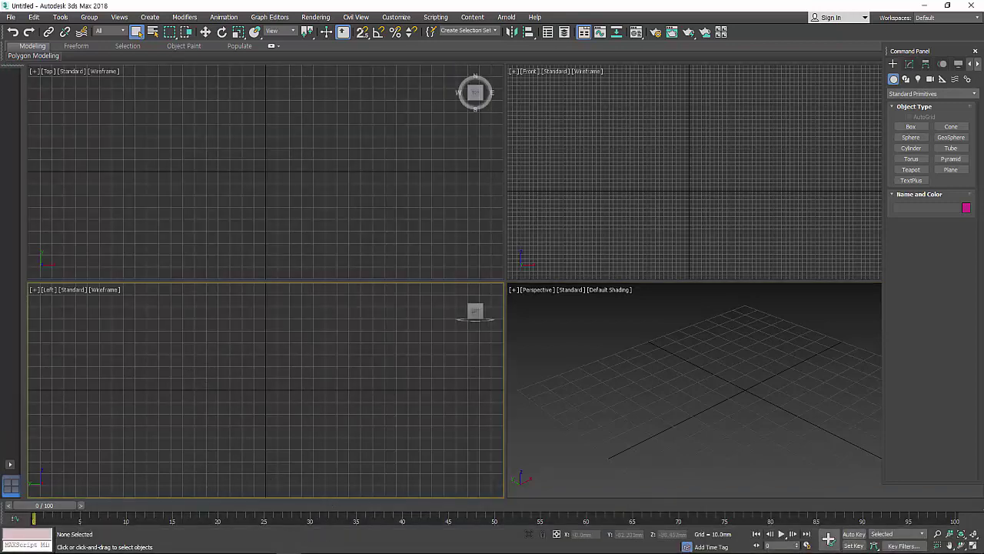
left_click(364, 522)
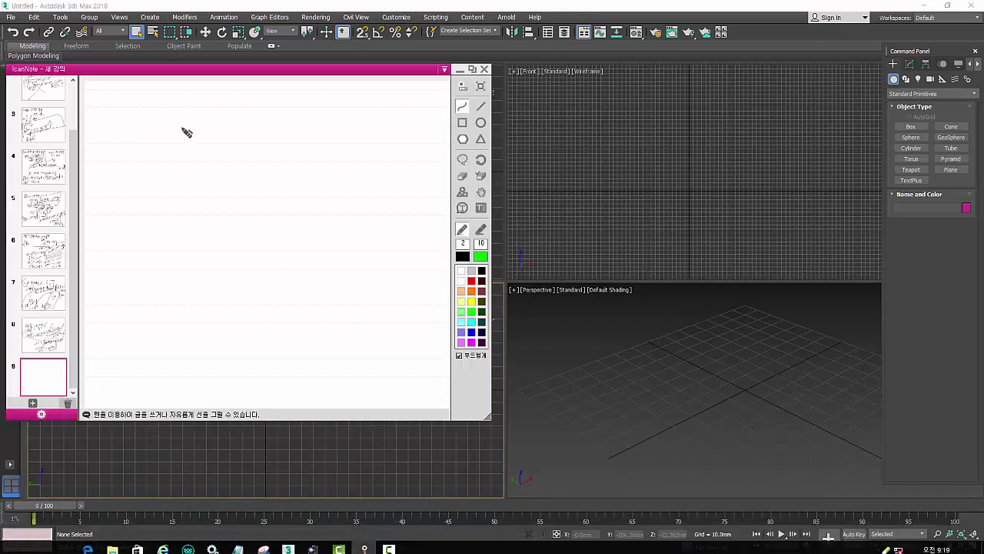
Handwrite a Korean 'handle' heading with a curved arrow on page 9, then close IcanNote.
mouse_move(130, 118)
left_mouse_down()
mouse_move(143, 143)
mouse_move(176, 125)
mouse_move(189, 131)
mouse_move(178, 160)
left_mouse_up()
left_click_drag(184, 144, 202, 154)
left_click_drag(202, 146, 220, 147)
mouse_move(220, 109)
left_mouse_down()
mouse_move(221, 146)
mouse_move(243, 134)
left_mouse_up()
left_click_drag(264, 116, 230, 168)
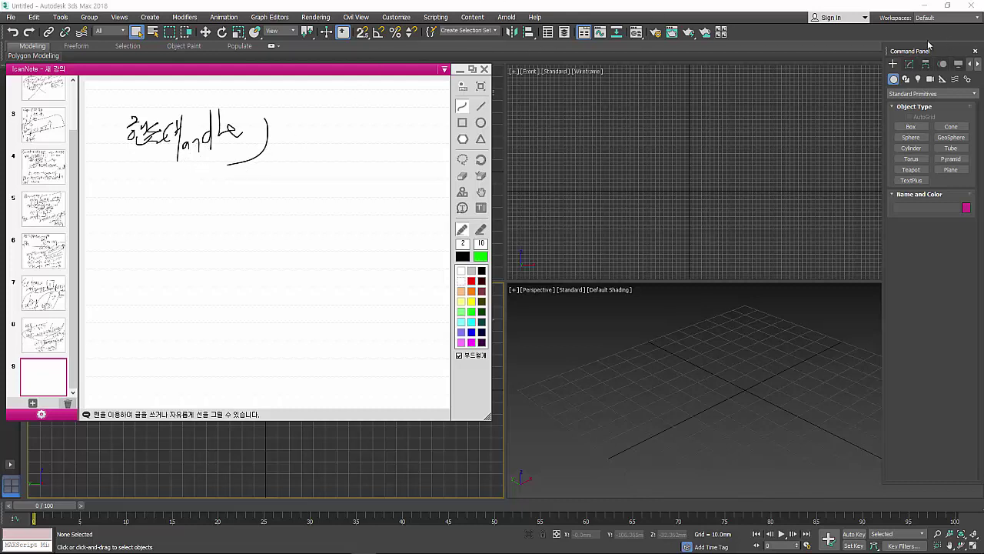
key("Escape")
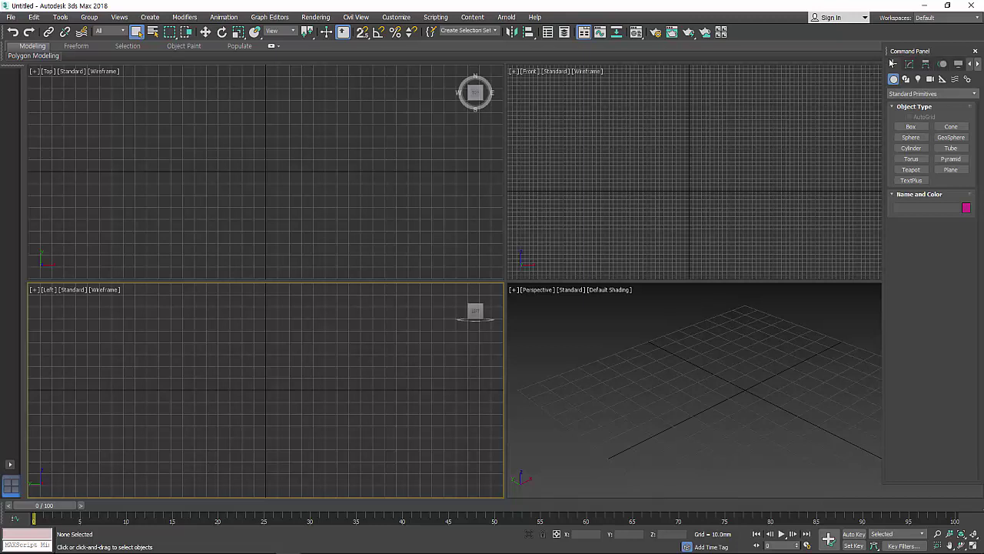
Undock and re-dock the command panel, enlarge the area above the viewports, and float the viewport layout tabs.
left_click_drag(912, 41, 912, 169)
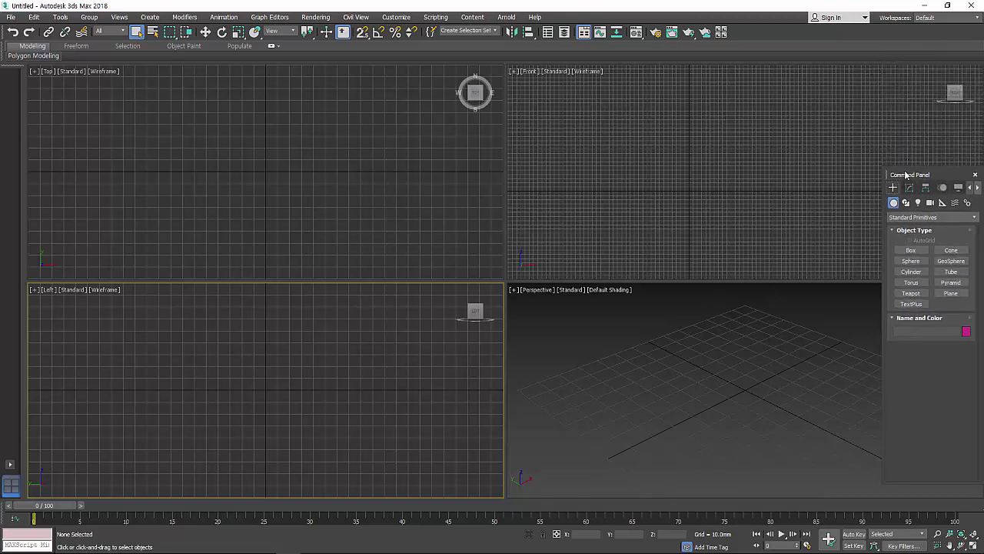
left_click_drag(915, 163, 919, 49)
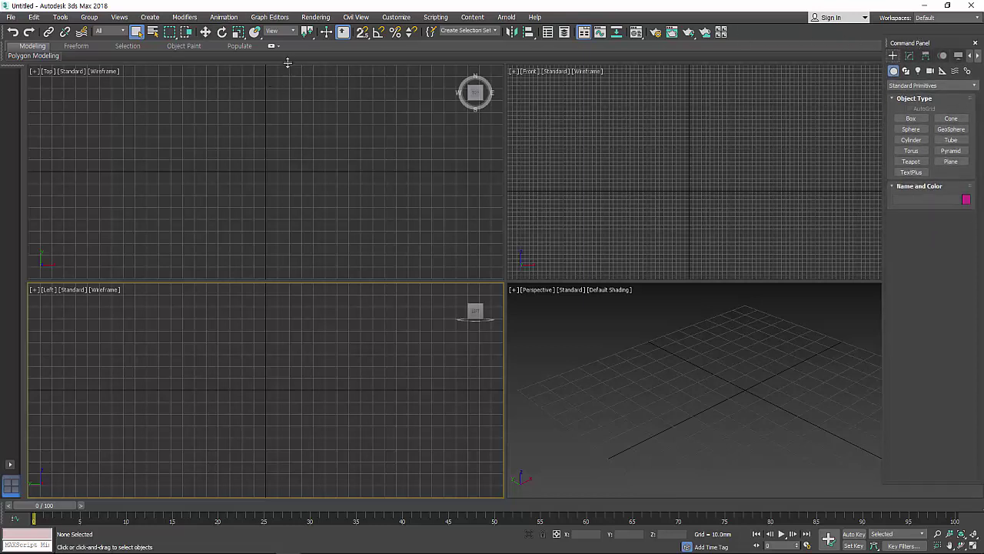
mouse_move(288, 62)
left_mouse_down()
mouse_move(289, 150)
mouse_move(293, 47)
mouse_move(308, 241)
mouse_move(339, 56)
left_mouse_up()
left_click_drag(11, 70, 149, 97)
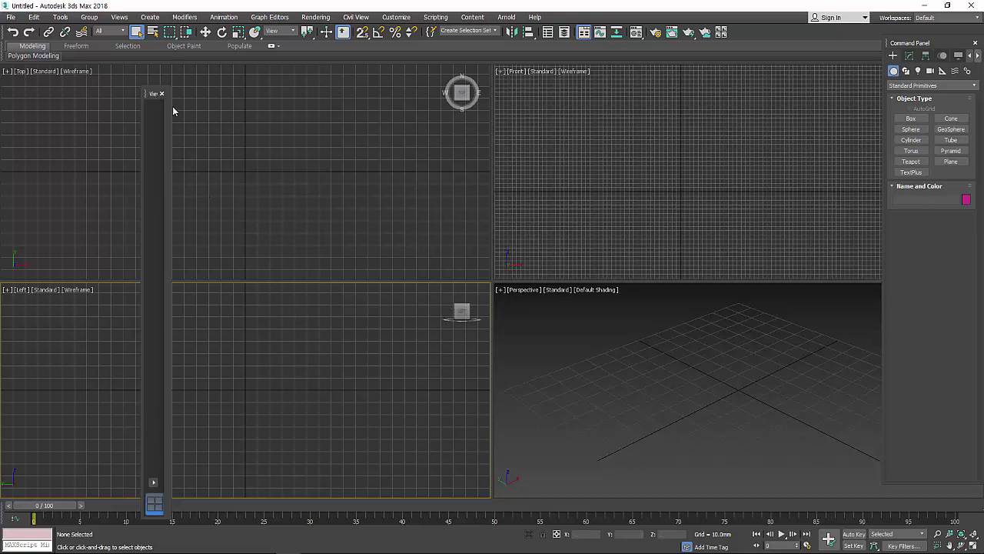
Dock the viewport layout tabs as a thin left strip, leaving the Standard layouts unchanged.
left_click_drag(170, 117, 295, 117)
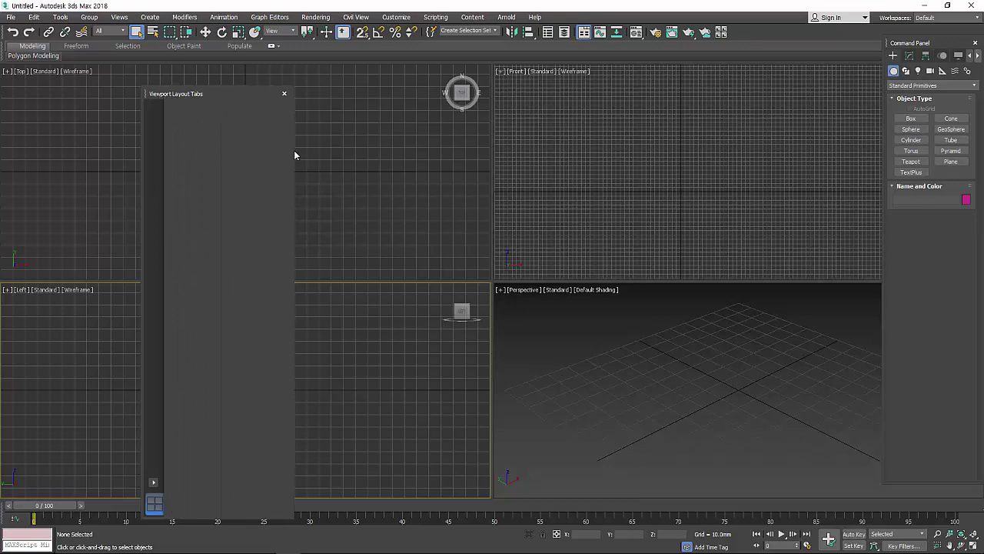
mouse_move(294, 150)
left_mouse_down()
mouse_move(174, 108)
mouse_move(16, 99)
left_mouse_up()
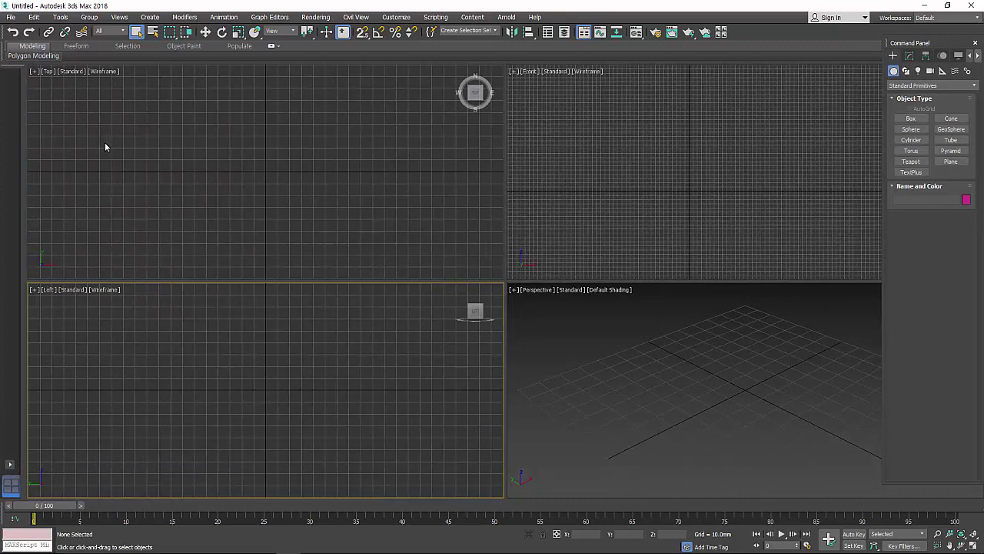
left_click(10, 466)
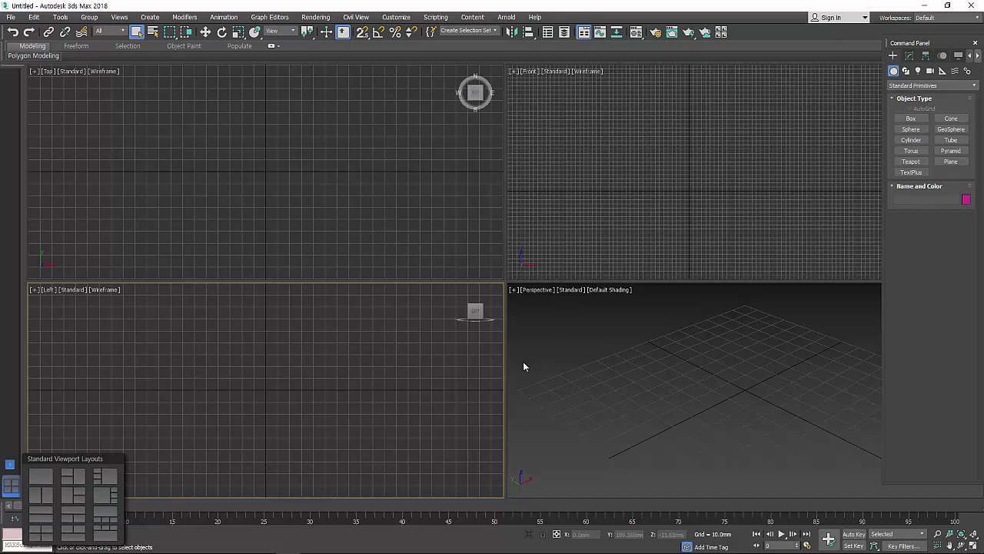
left_click(319, 399)
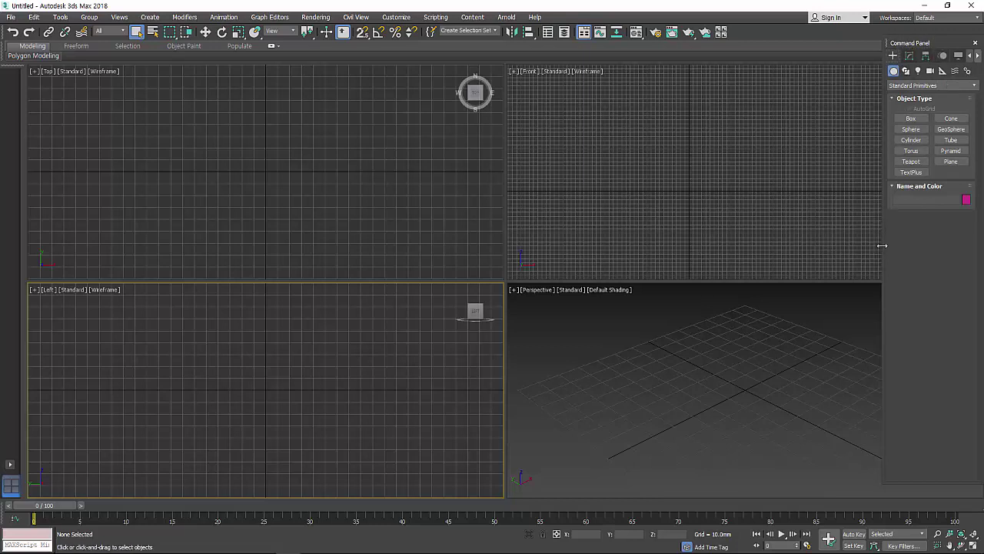
Drag the command panel's left edge from about x=1147 to x=843.
mouse_move(882, 246)
left_mouse_down()
mouse_move(548, 244)
mouse_move(843, 240)
left_mouse_up()
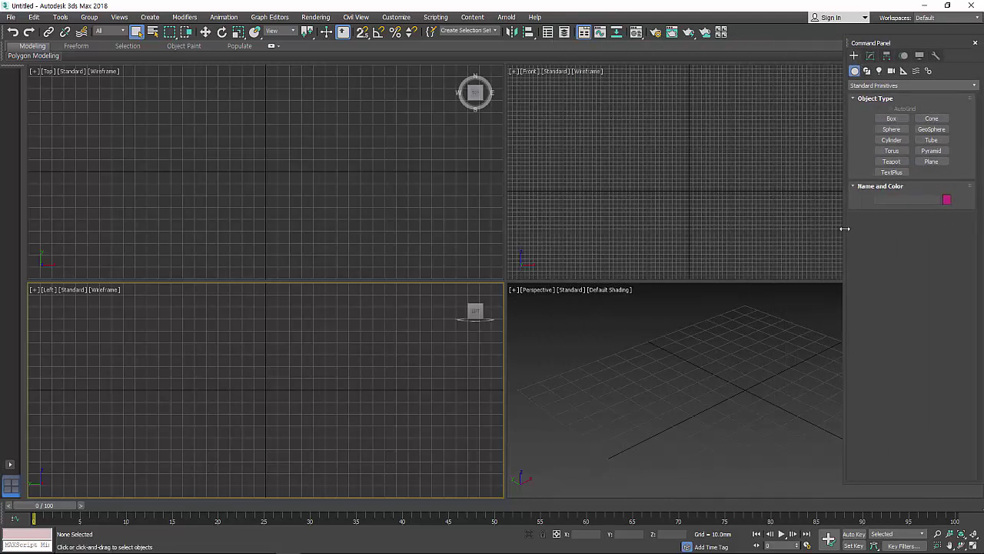
left_click_drag(844, 230, 648, 236)
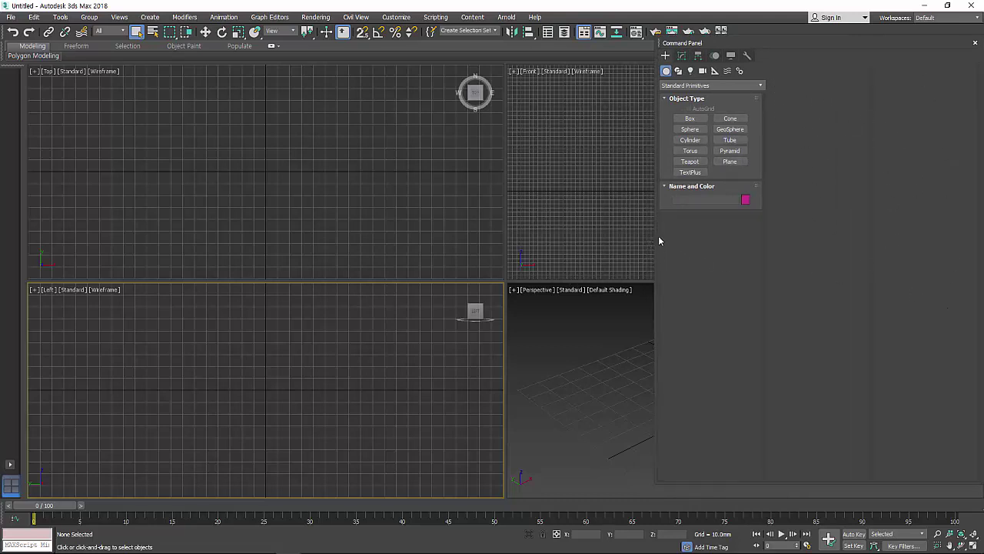
Narrow the command panel and draw a tall Box001 in the Top view.
left_click_drag(655, 271, 875, 261)
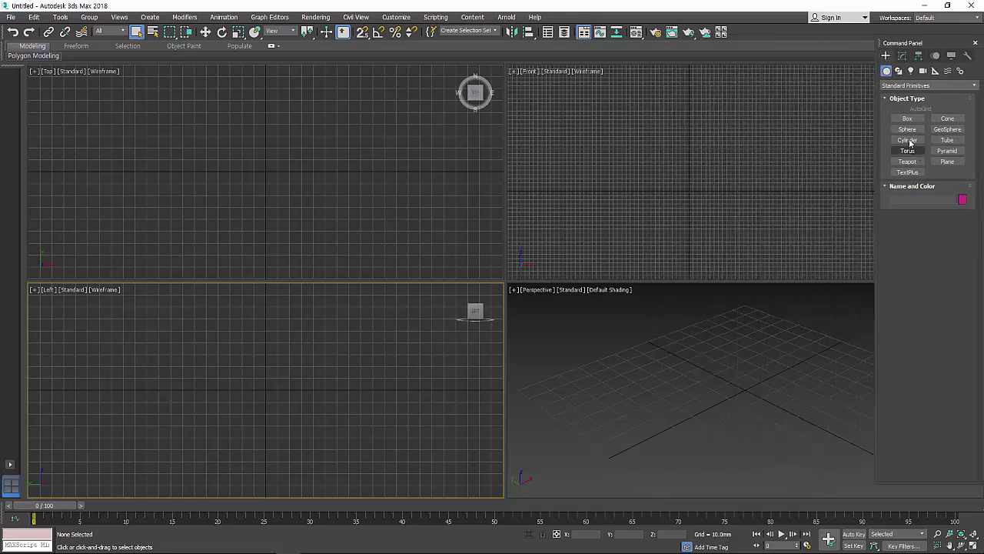
left_click(907, 118)
mouse_move(232, 140)
left_mouse_down()
mouse_move(265, 180)
mouse_move(300, 200)
left_mouse_up()
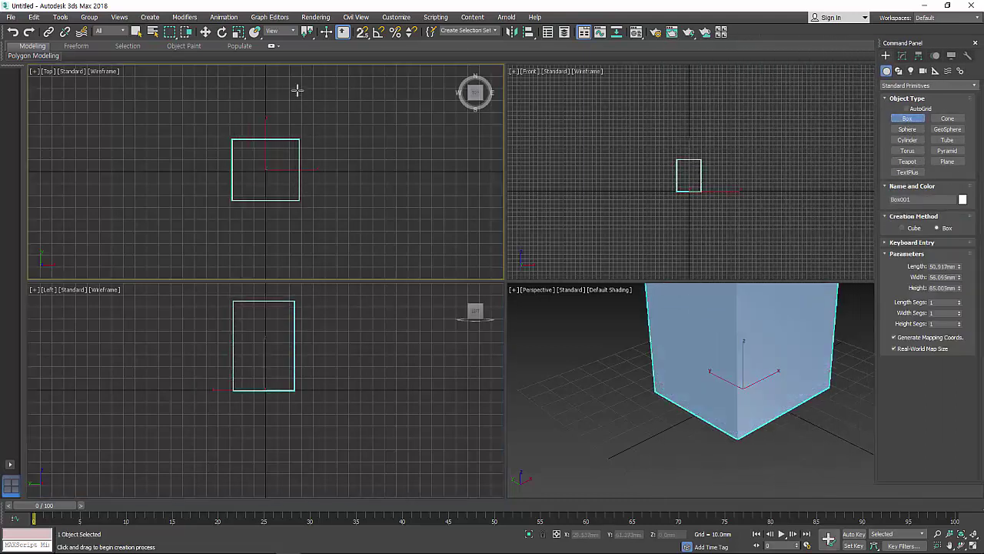
left_click(297, 86)
Convert Box001 to an Editable Poly.
right_click(696, 321)
right_click(696, 321)
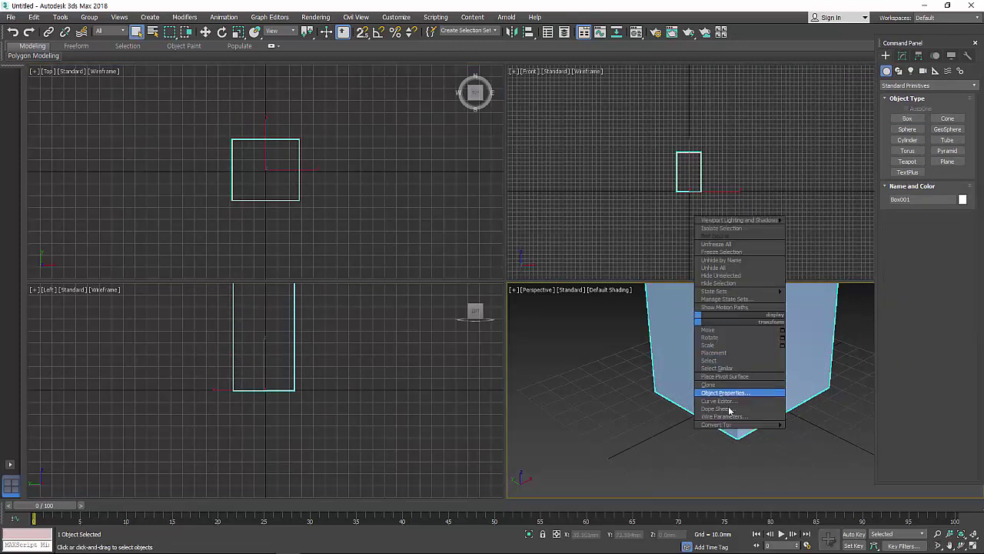
left_click(835, 430)
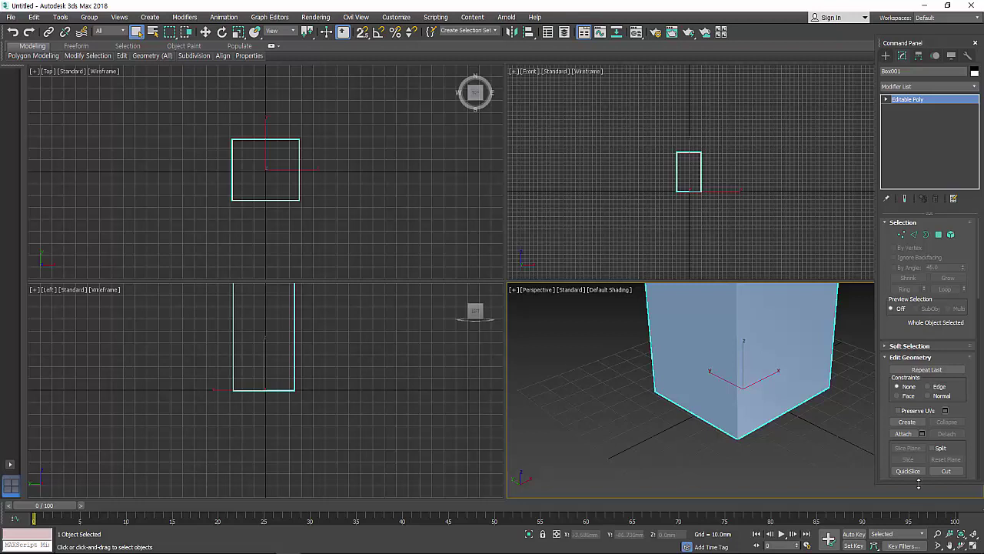
left_click_drag(919, 482, 920, 496)
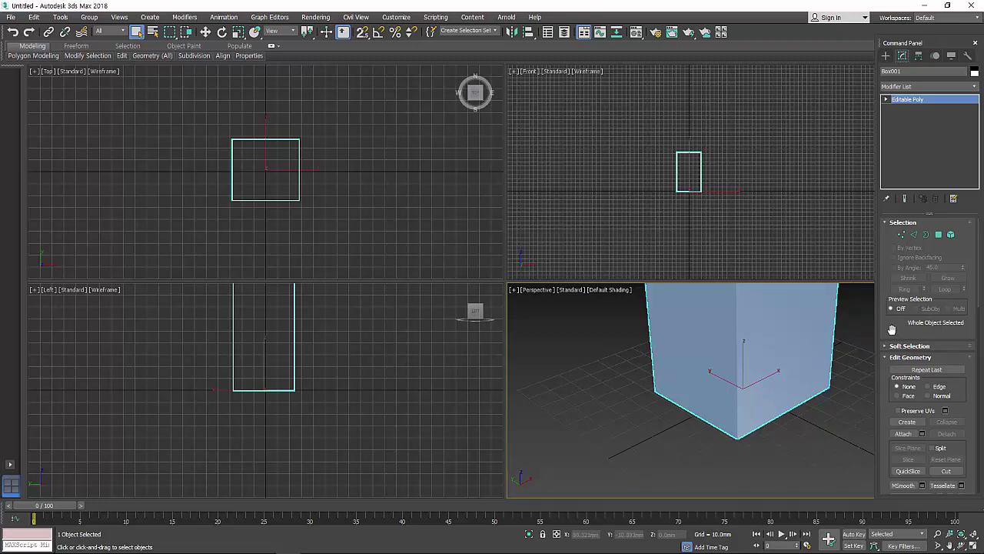
scroll(891, 329, "down", 2)
scroll(892, 327, "down", 2)
scroll(892, 321, "down", 2)
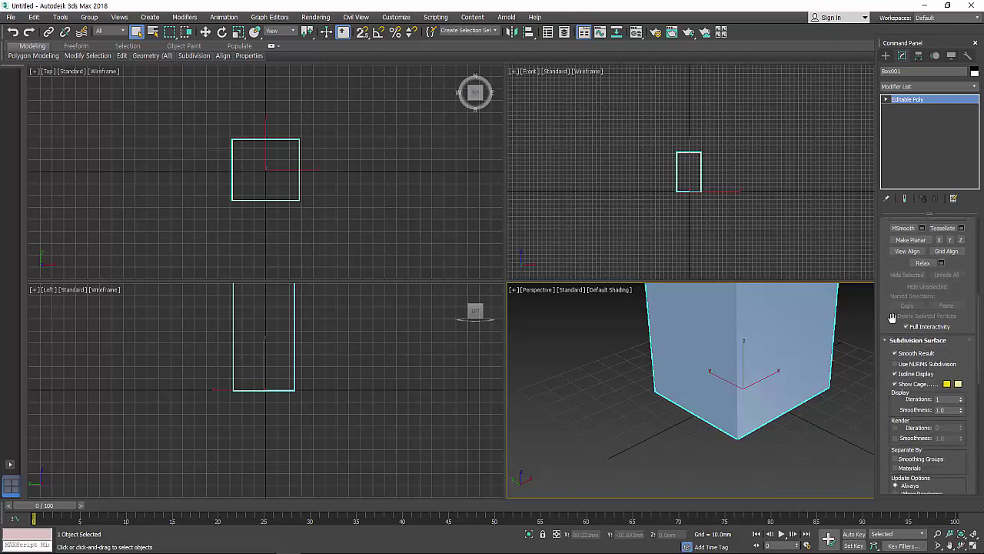
scroll(892, 317, "down", 2)
scroll(892, 254, "down", 2)
scroll(907, 323, "up", 6)
scroll(923, 327, "down", 1)
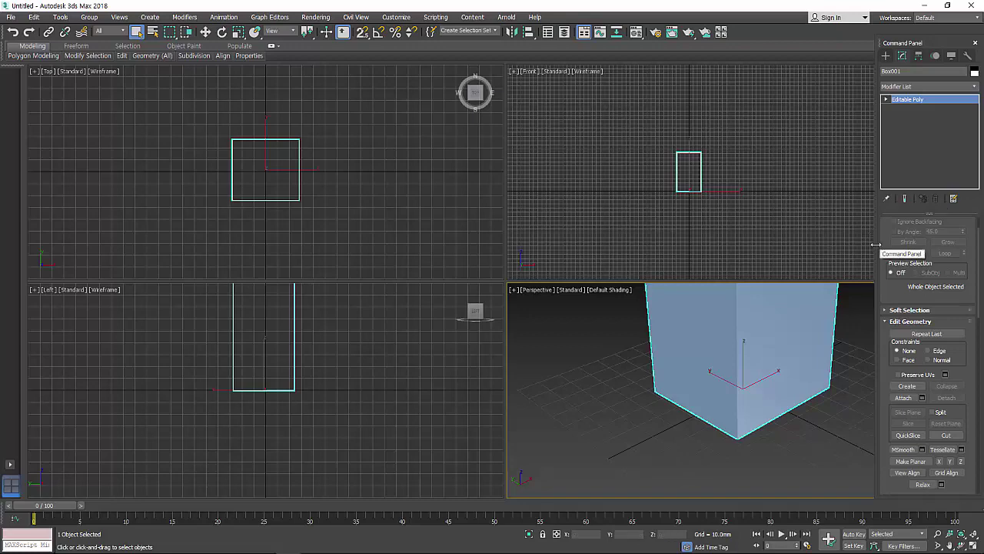
left_click_drag(877, 246, 676, 249)
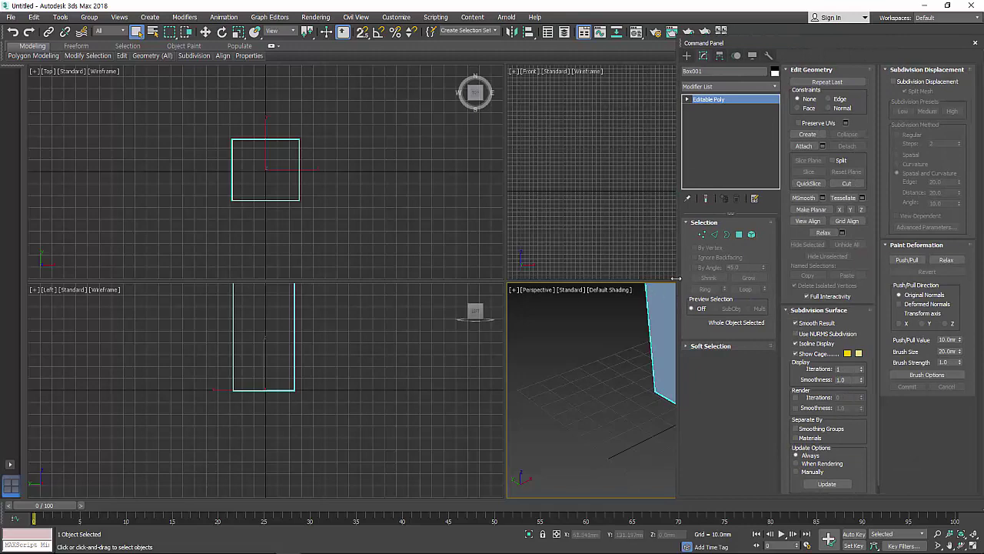
left_click_drag(676, 279, 886, 271)
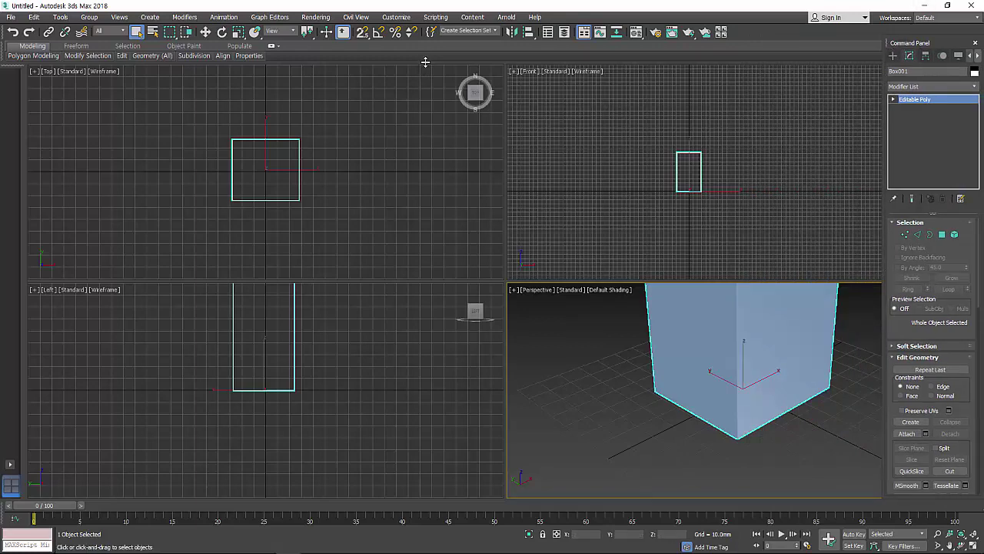
mouse_move(425, 68)
left_mouse_down()
mouse_move(423, 154)
mouse_move(442, 63)
left_mouse_up()
middle_click_drag(326, 152, 235, 169)
scroll(303, 347, "down", 2)
middle_click_drag(303, 347, 208, 391)
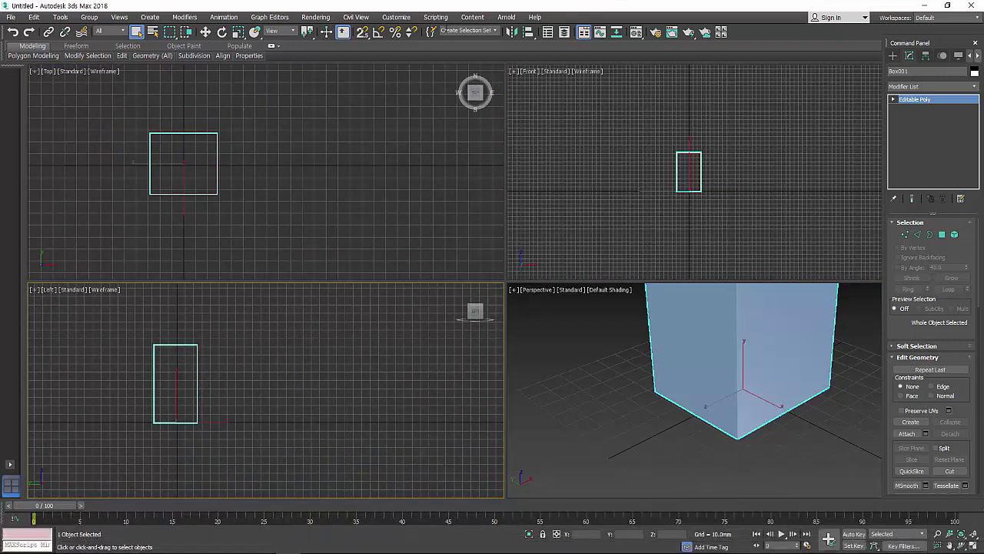
In Units Setup, set the metric display unit to Centimeters, then view System Unit Setup (1 Unit = 1.0 Millimeters).
left_click(406, 20)
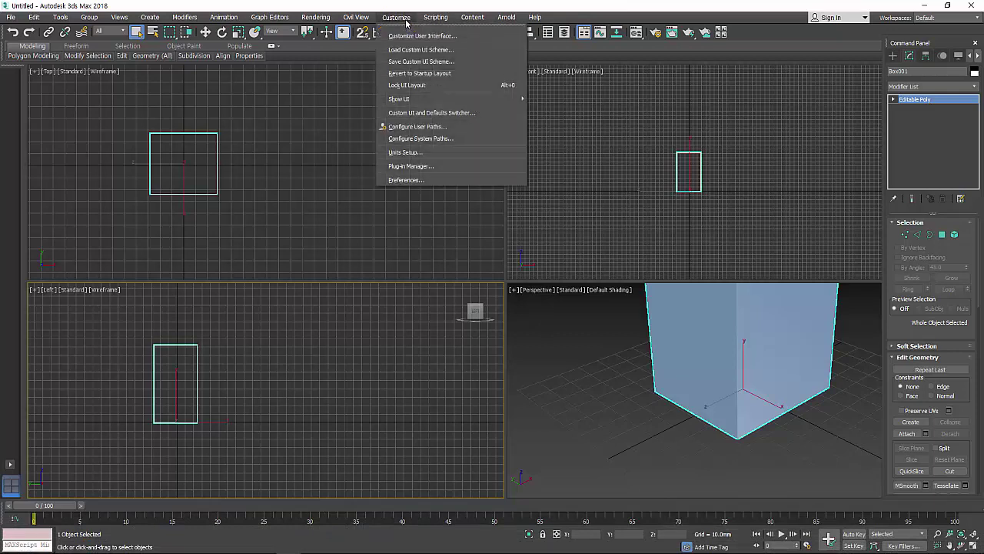
left_click(422, 153)
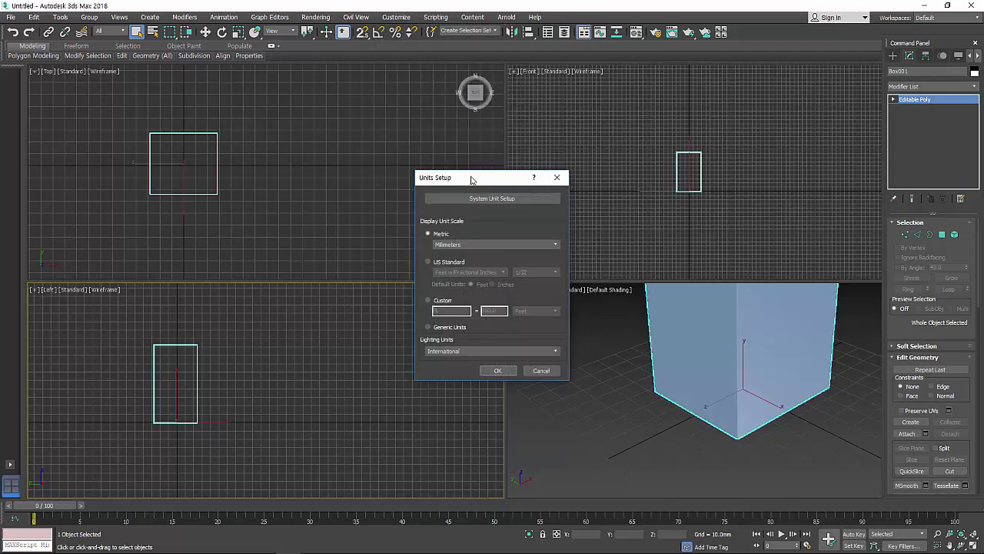
left_click_drag(470, 178, 394, 112)
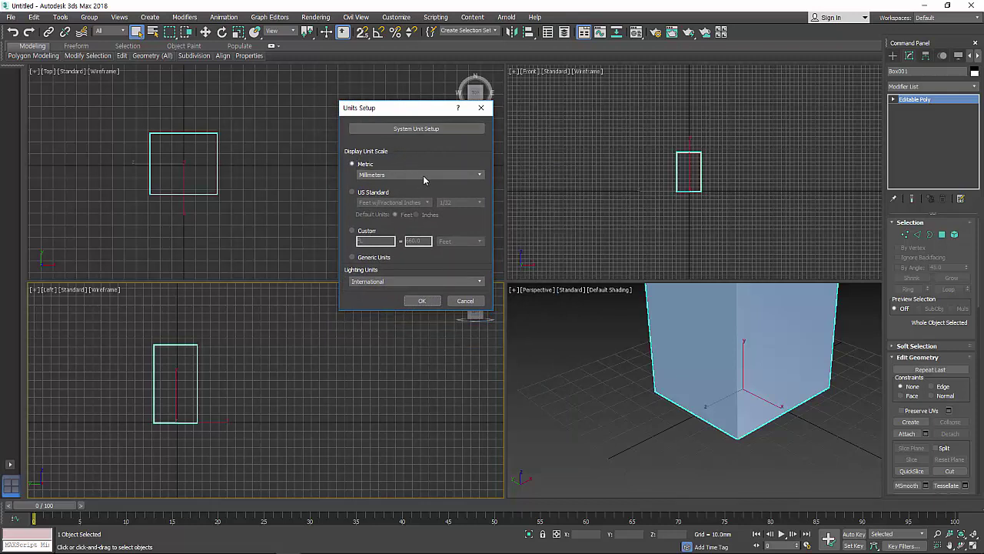
left_click(423, 175)
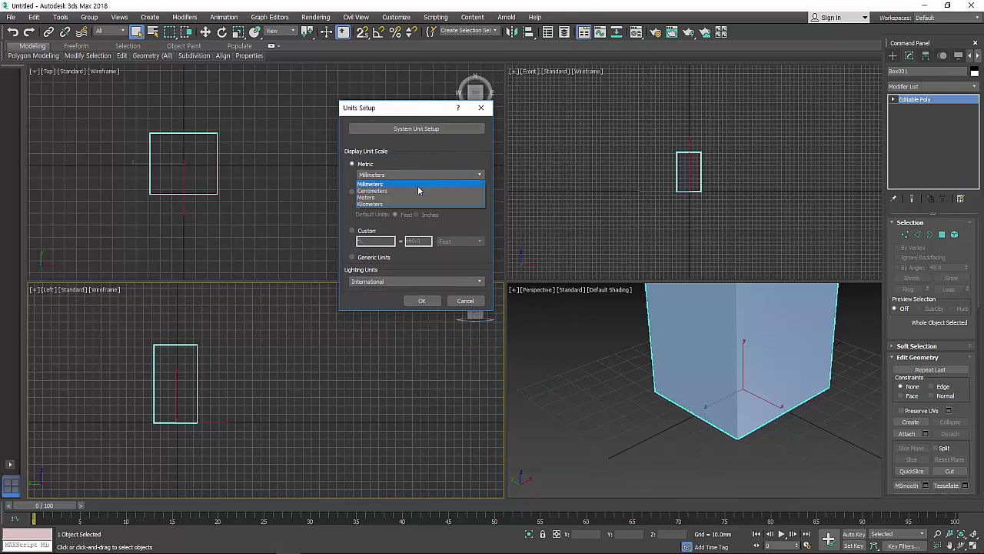
left_click(464, 151)
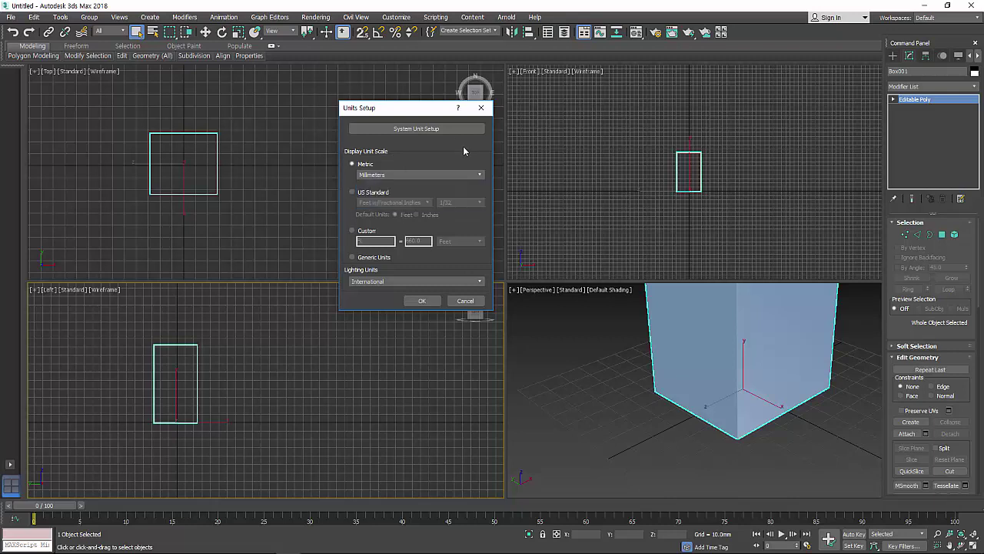
left_click(481, 175)
left_click(481, 192)
left_click(480, 175)
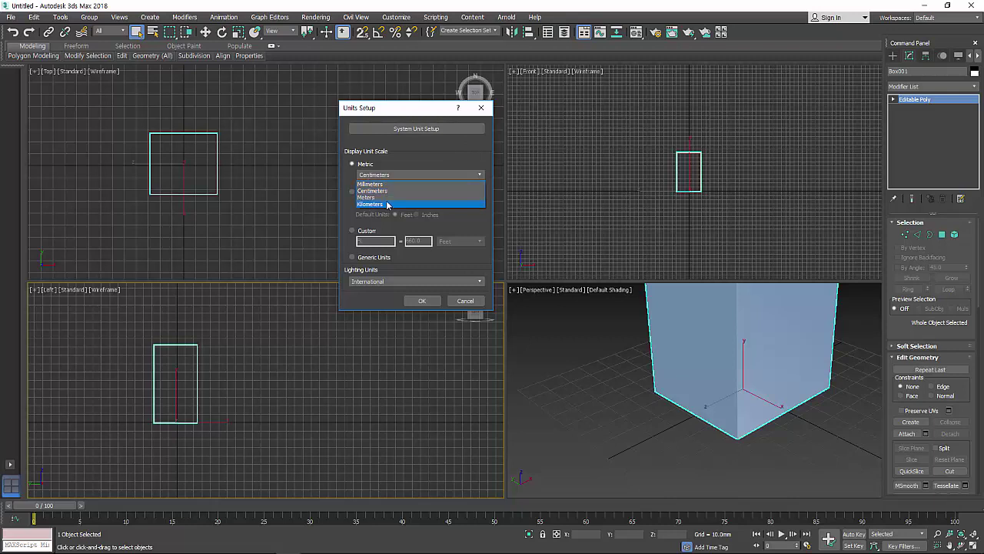
left_click(406, 162)
left_click(438, 128)
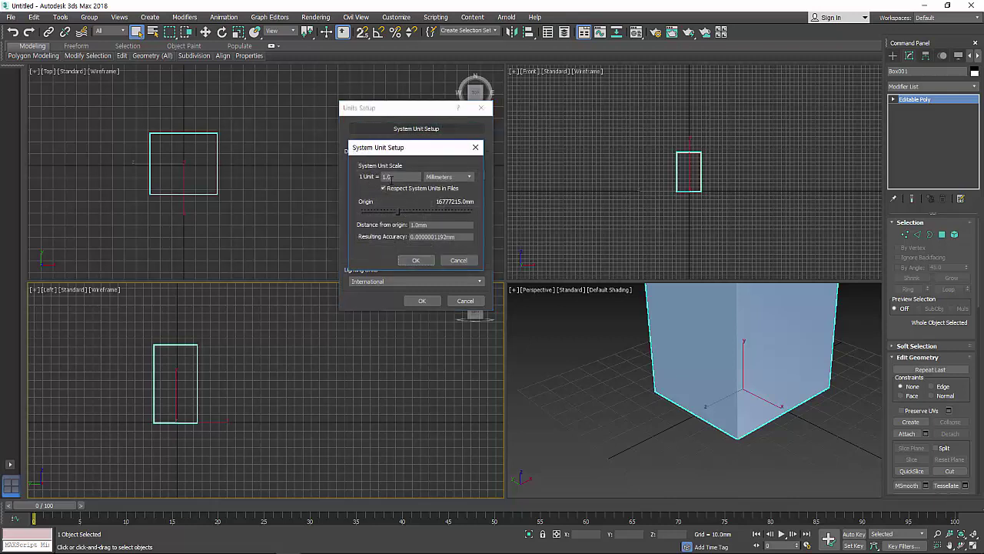
left_click(453, 179)
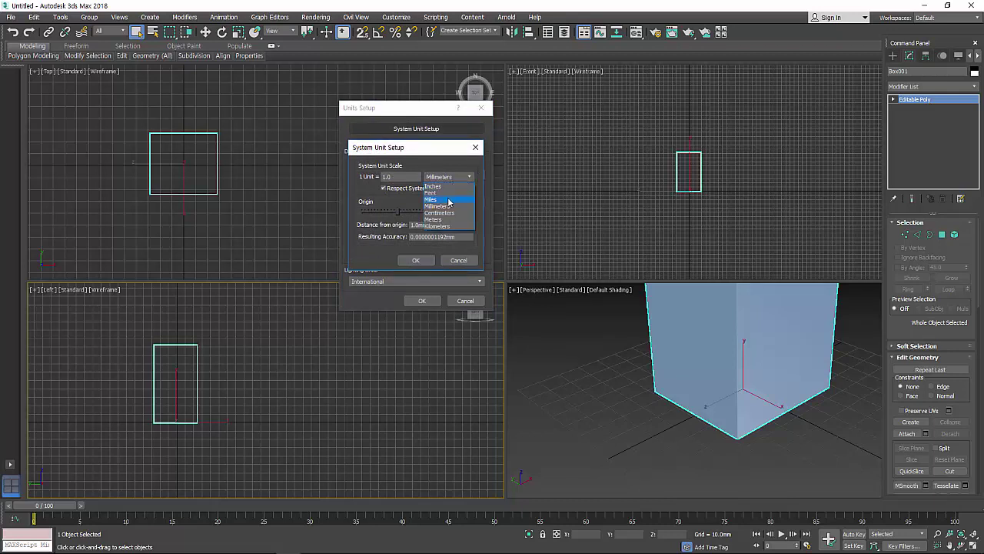
left_click(432, 187)
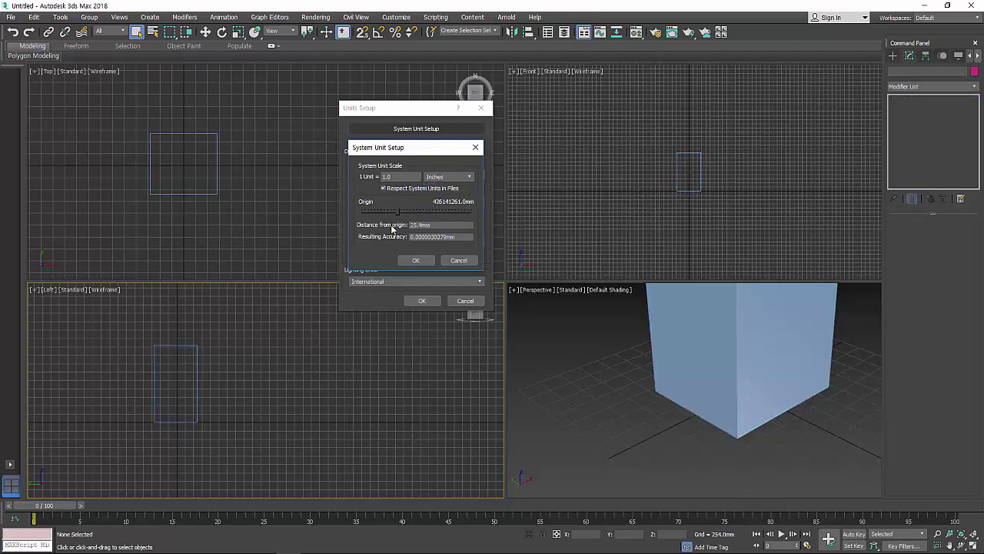
left_click(453, 178)
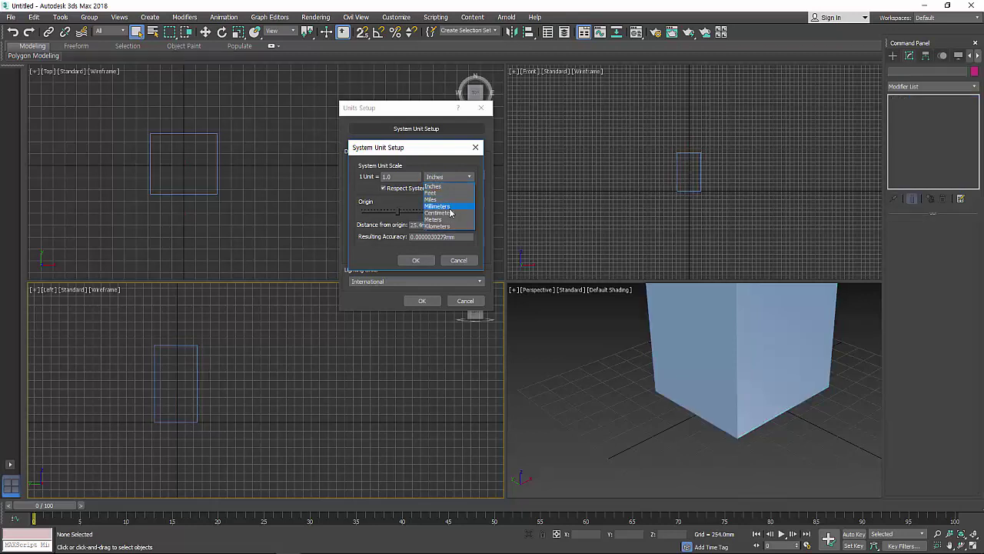
left_click(452, 207)
left_click_drag(418, 147, 573, 121)
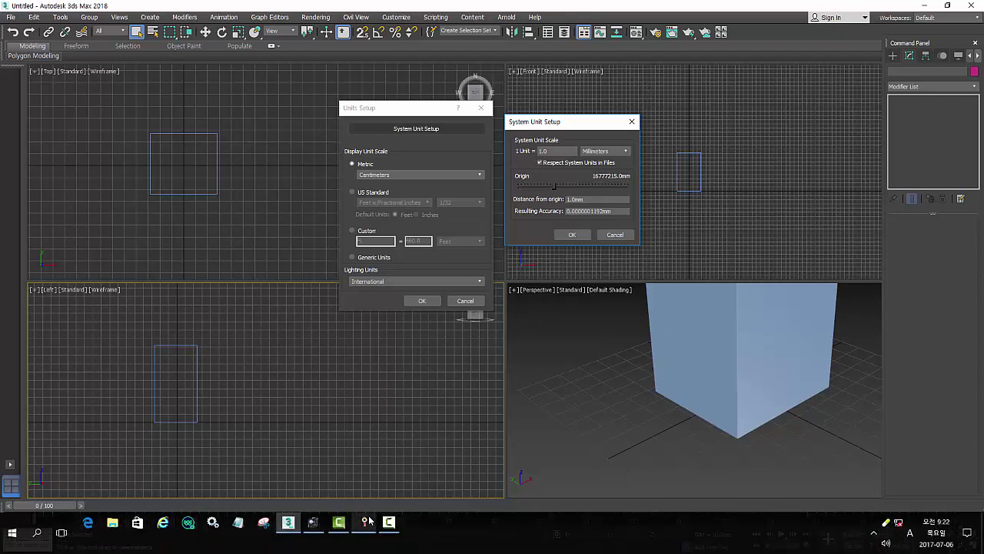
Bring IcanNote back and handwrite the opening Korean note line about units.
left_click(364, 538)
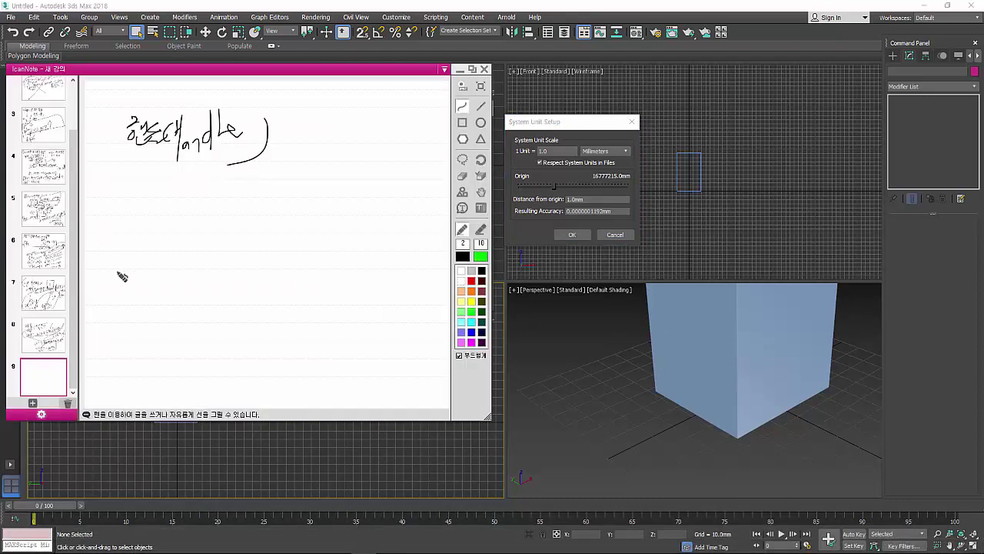
mouse_move(139, 190)
left_mouse_down()
mouse_move(131, 225)
mouse_move(153, 203)
mouse_move(180, 218)
mouse_move(218, 203)
left_mouse_up()
mouse_move(233, 176)
left_mouse_down()
mouse_move(240, 203)
mouse_move(306, 165)
left_mouse_up()
mouse_move(302, 167)
left_mouse_down()
mouse_move(317, 175)
mouse_move(321, 163)
left_mouse_up()
mouse_move(323, 154)
left_mouse_down()
mouse_move(342, 157)
mouse_move(353, 146)
mouse_move(359, 160)
mouse_move(371, 157)
left_mouse_up()
left_click_drag(372, 137, 374, 161)
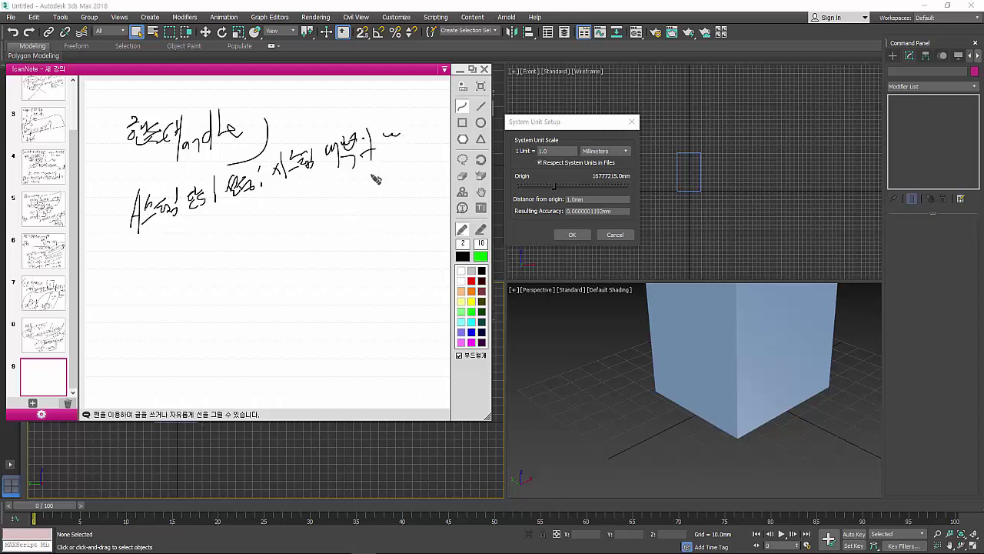
mouse_move(390, 127)
left_mouse_down()
mouse_move(383, 145)
mouse_move(408, 147)
left_mouse_up()
left_click_drag(412, 117, 413, 140)
Add a note that Asia uses meters (m).
left_click_drag(155, 242, 150, 290)
mouse_move(154, 244)
left_mouse_down()
mouse_move(169, 261)
mouse_move(160, 268)
mouse_move(195, 261)
mouse_move(209, 246)
left_mouse_up()
left_click(181, 240)
mouse_move(211, 232)
left_mouse_down()
mouse_move(213, 255)
mouse_move(215, 243)
left_mouse_up()
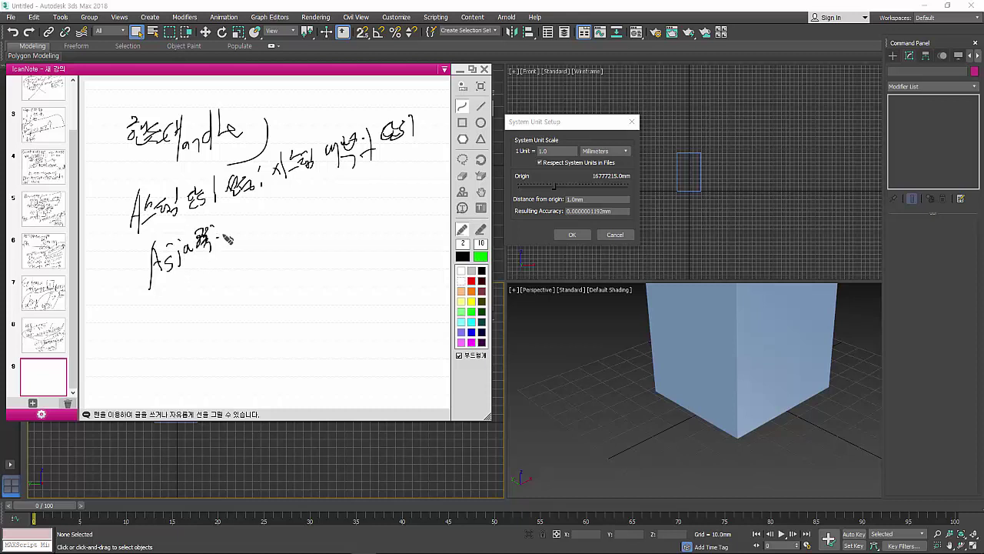
left_click(217, 239)
mouse_move(226, 228)
left_mouse_down()
mouse_move(236, 243)
mouse_move(276, 219)
left_mouse_up()
mouse_move(282, 200)
left_mouse_down()
mouse_move(281, 218)
mouse_move(297, 222)
left_mouse_up()
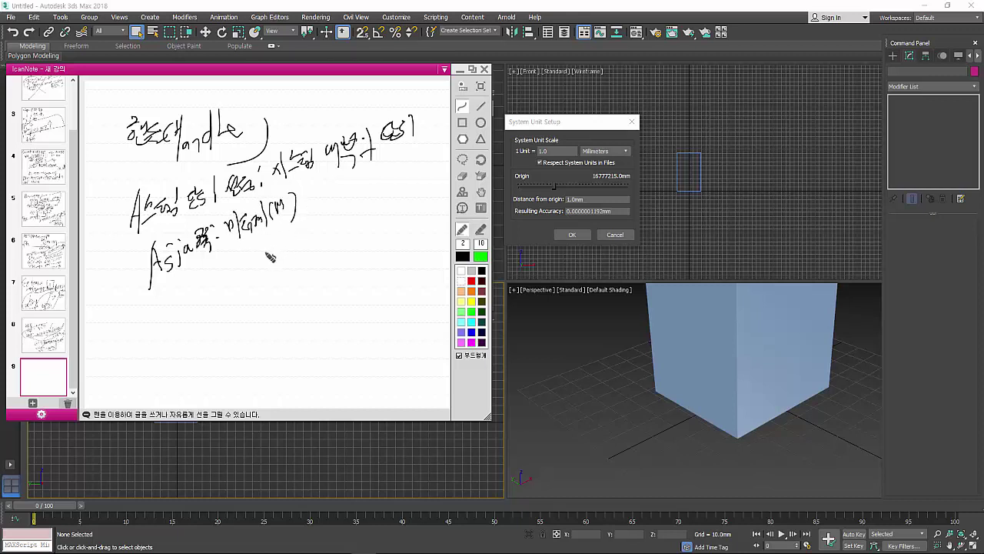
Note that architecture uses mm and the US and Europe use inches.
left_click_drag(219, 253, 248, 264)
mouse_move(257, 245)
left_mouse_down()
mouse_move(261, 257)
mouse_move(289, 255)
left_mouse_up()
mouse_move(292, 235)
left_mouse_down()
mouse_move(298, 252)
mouse_move(324, 229)
mouse_move(294, 248)
mouse_move(318, 209)
mouse_move(330, 240)
left_mouse_up()
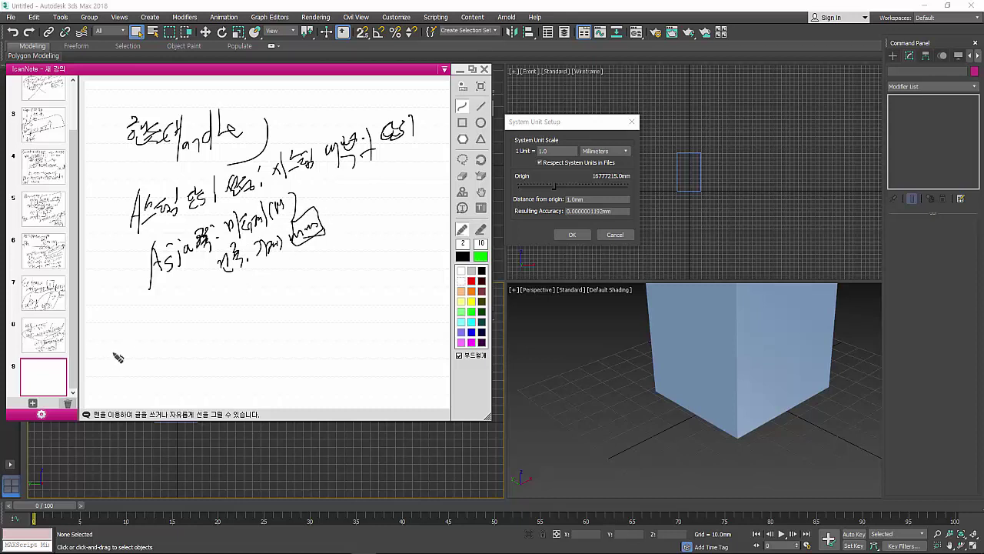
left_click_drag(152, 323, 172, 354)
mouse_move(173, 315)
left_mouse_down()
mouse_move(183, 333)
mouse_move(202, 310)
mouse_move(208, 323)
mouse_move(244, 300)
left_mouse_up()
mouse_move(247, 283)
left_mouse_down()
mouse_move(253, 297)
mouse_move(288, 295)
left_mouse_up()
left_click_drag(289, 258, 290, 285)
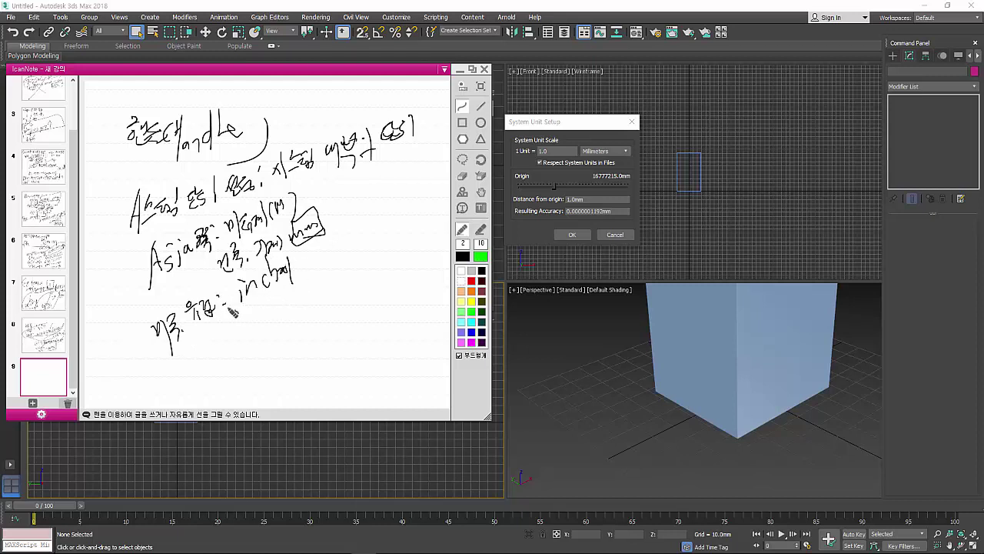
Underline the architecture note, circle mm, and hide IcanNote.
left_click_drag(203, 290, 287, 262)
left_click_drag(314, 253, 321, 247)
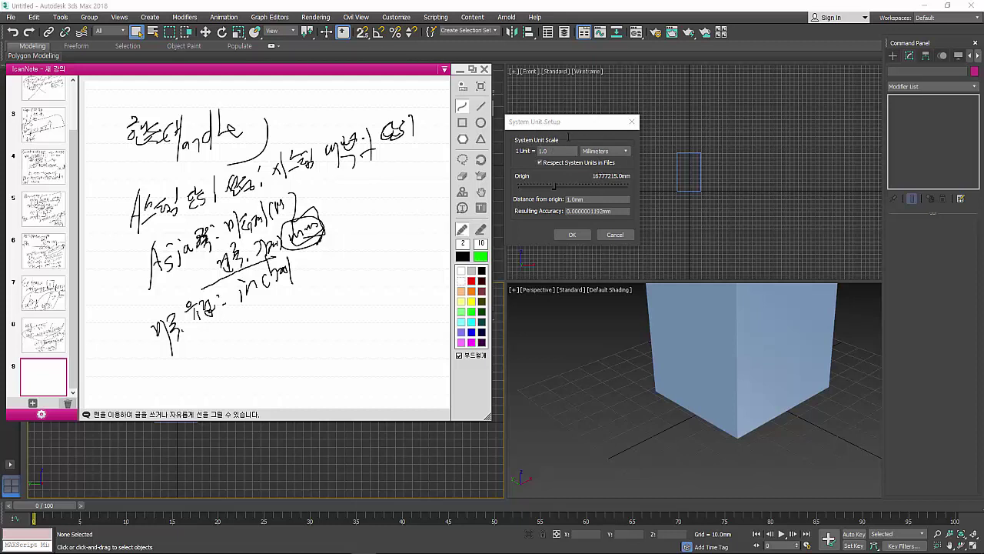
left_click(565, 130)
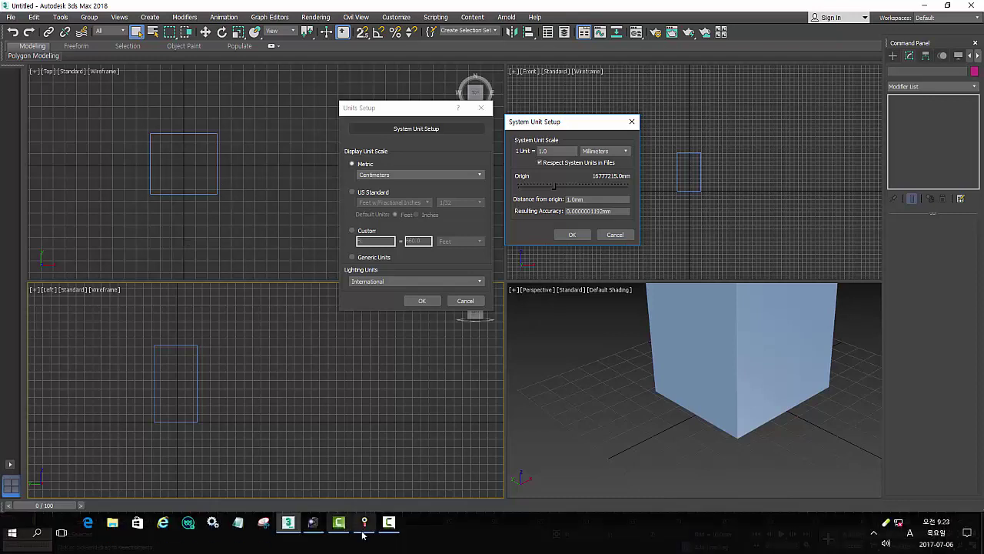
Add a handwritten grid note below the unit notes, then hide IcanNote again.
left_click(389, 522)
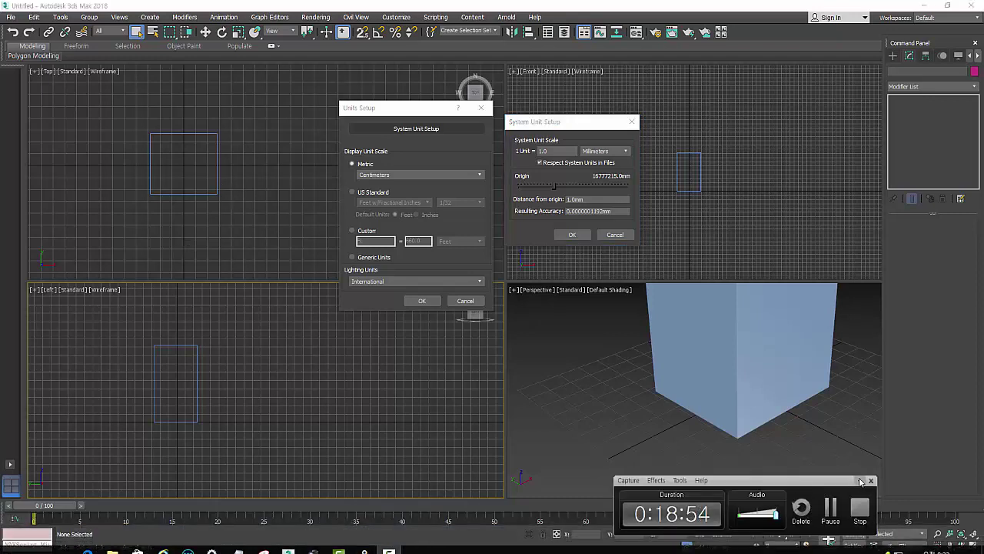
left_click(837, 481)
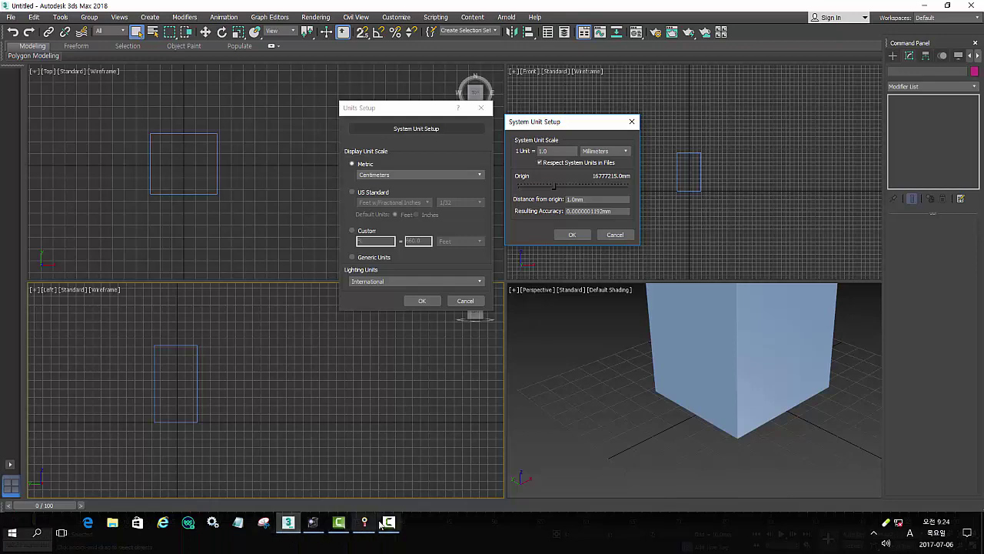
left_click(364, 522)
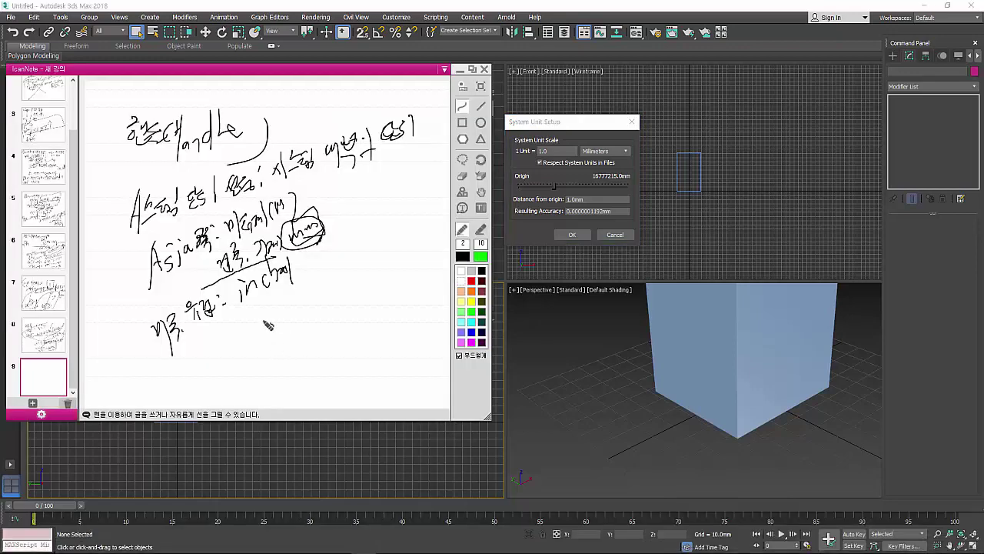
mouse_move(241, 327)
left_mouse_down()
mouse_move(250, 373)
mouse_move(269, 354)
left_mouse_up()
mouse_move(267, 300)
left_mouse_down()
mouse_move(271, 348)
mouse_move(286, 321)
mouse_move(317, 318)
mouse_move(329, 305)
mouse_move(340, 310)
left_mouse_up()
left_click_drag(349, 267, 380, 281)
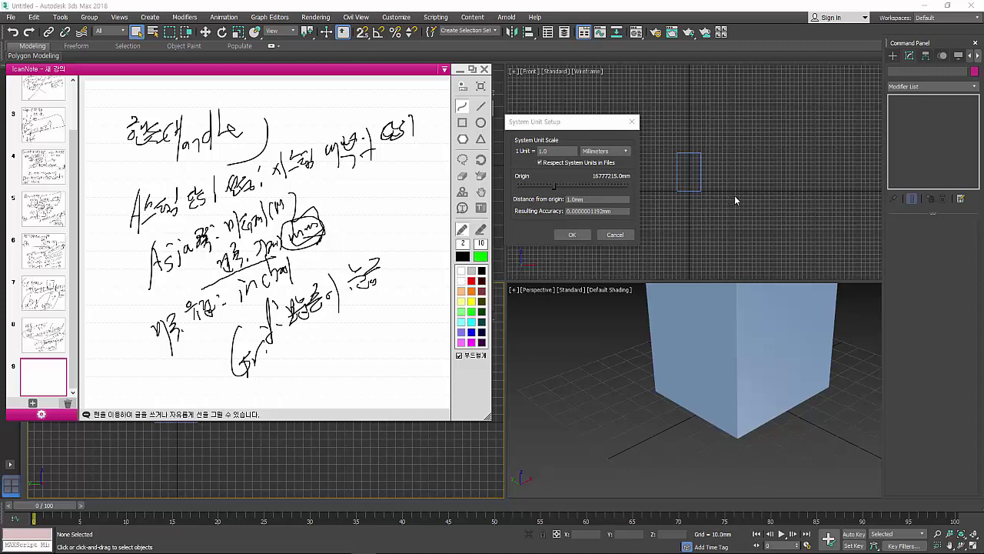
left_click(541, 162)
left_click(459, 72)
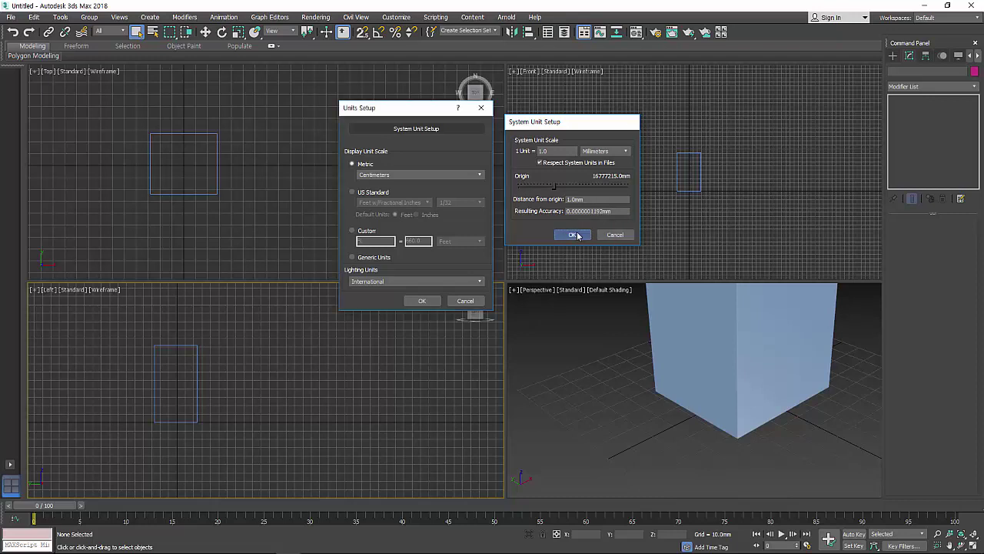
Confirm Millimeters as the system unit, then check that box Length, Width and Height still read in cm.
left_click(573, 235)
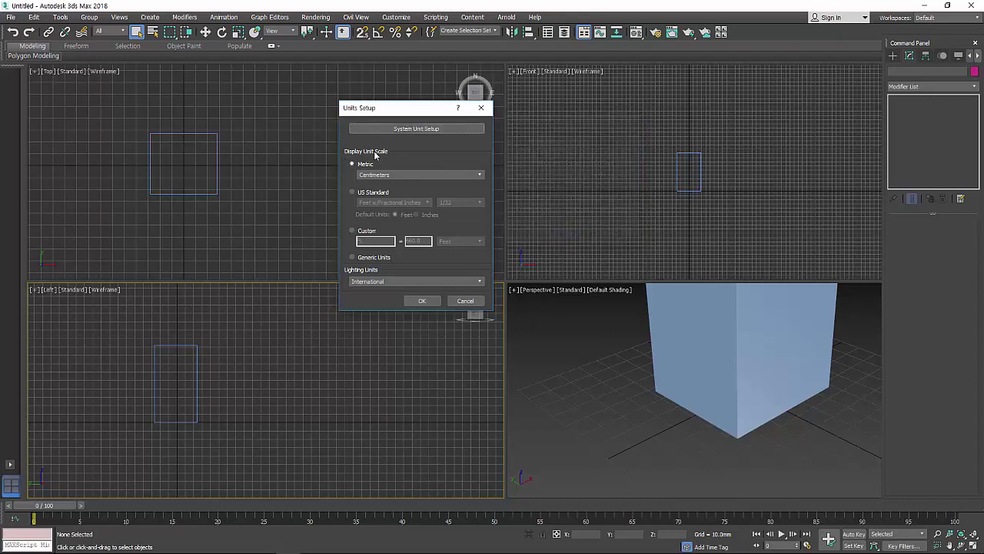
left_click(422, 300)
left_click(195, 197)
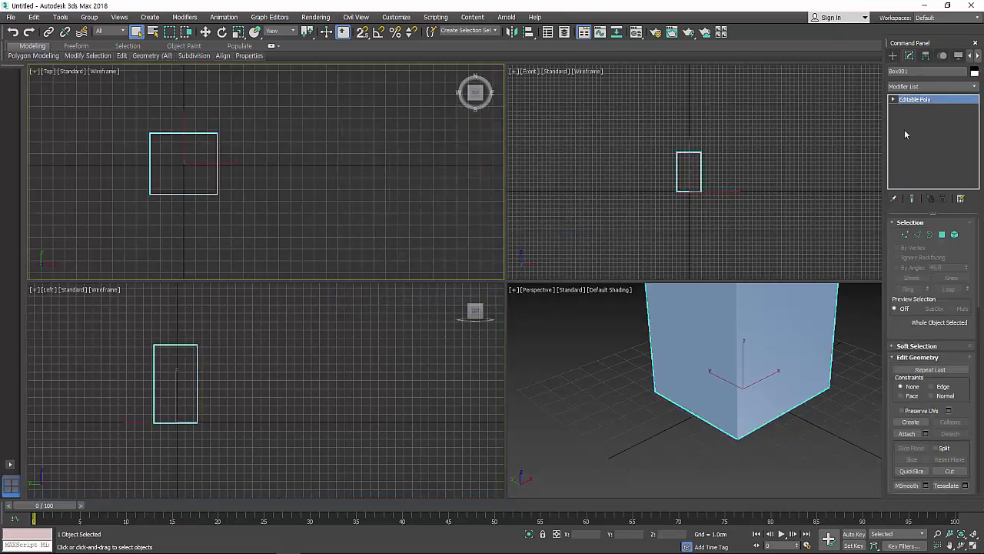
left_click(894, 55)
left_click(911, 119)
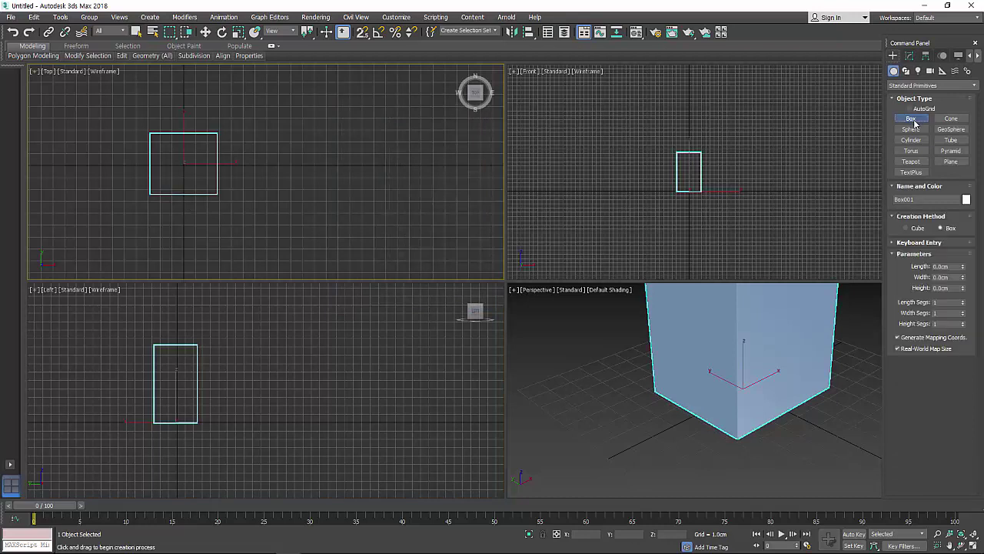
double_click(952, 267)
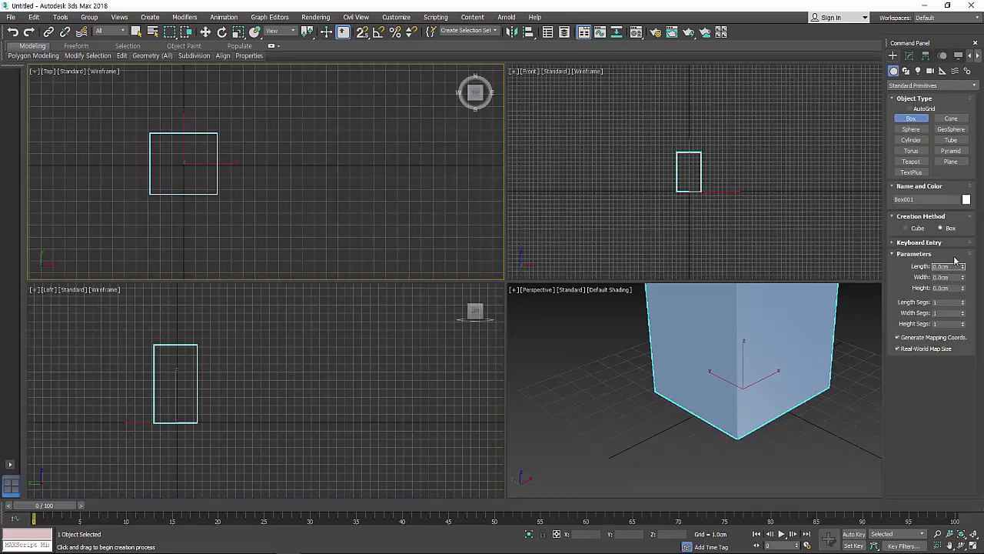
double_click(953, 278)
double_click(953, 287)
Reopen Units Setup and review the System Unit Setup without changing it.
left_click(397, 17)
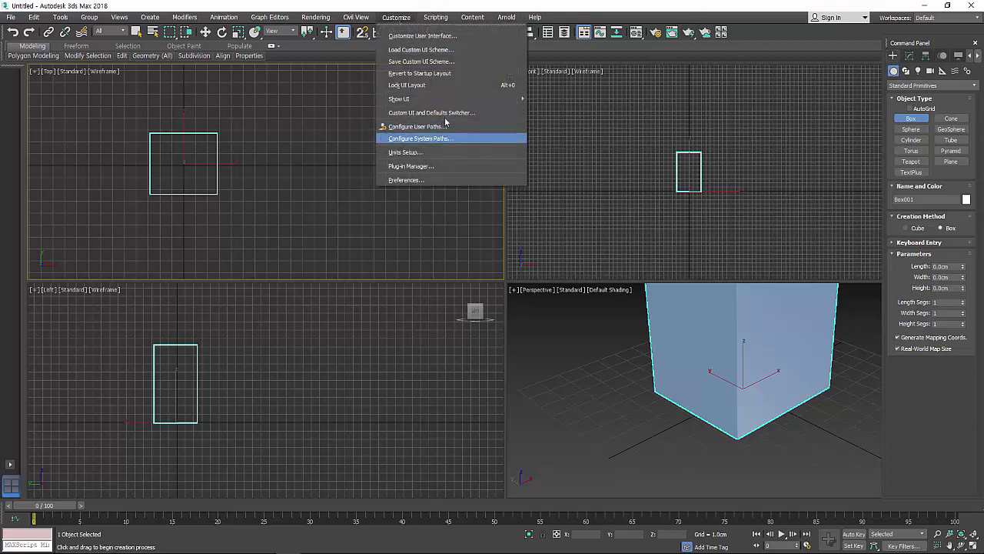
left_click(432, 152)
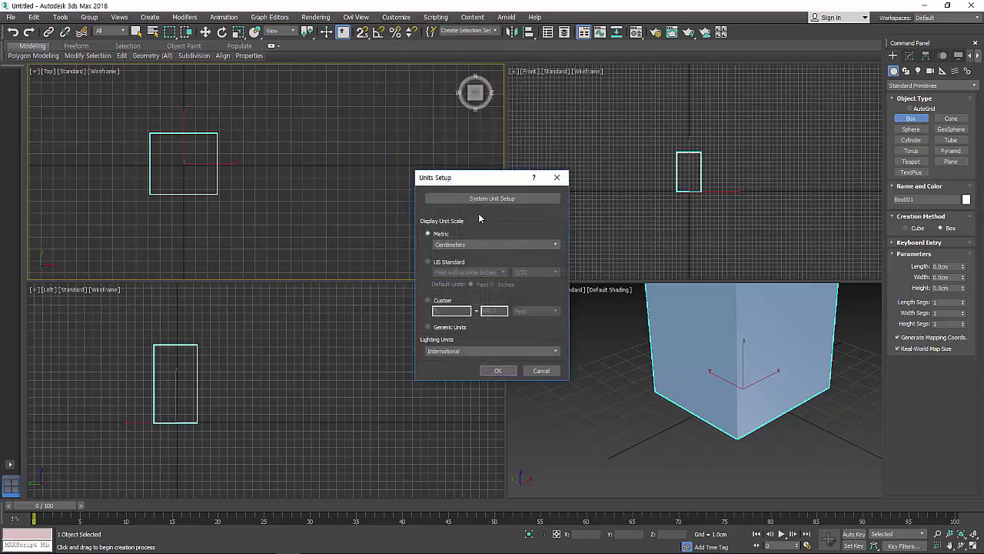
left_click(504, 199)
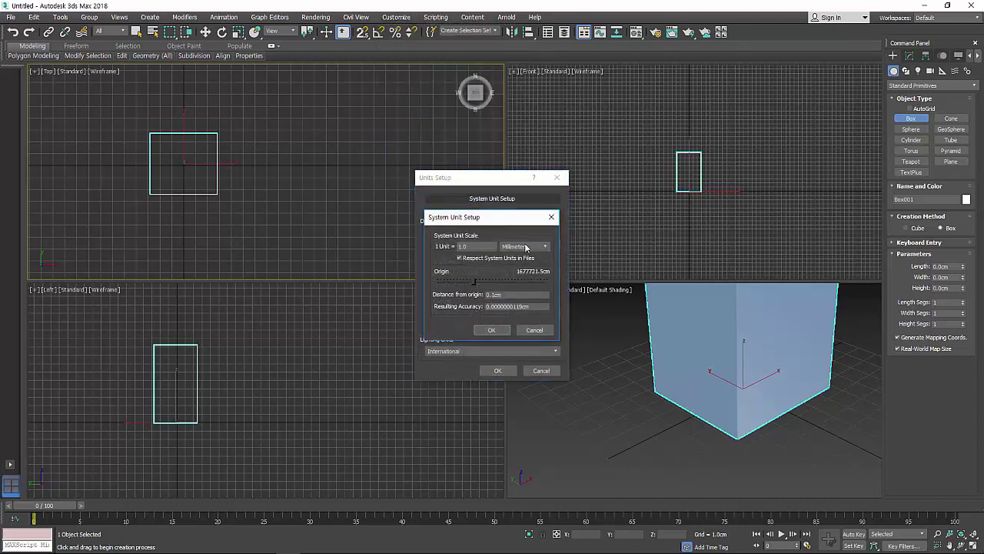
left_click(550, 219)
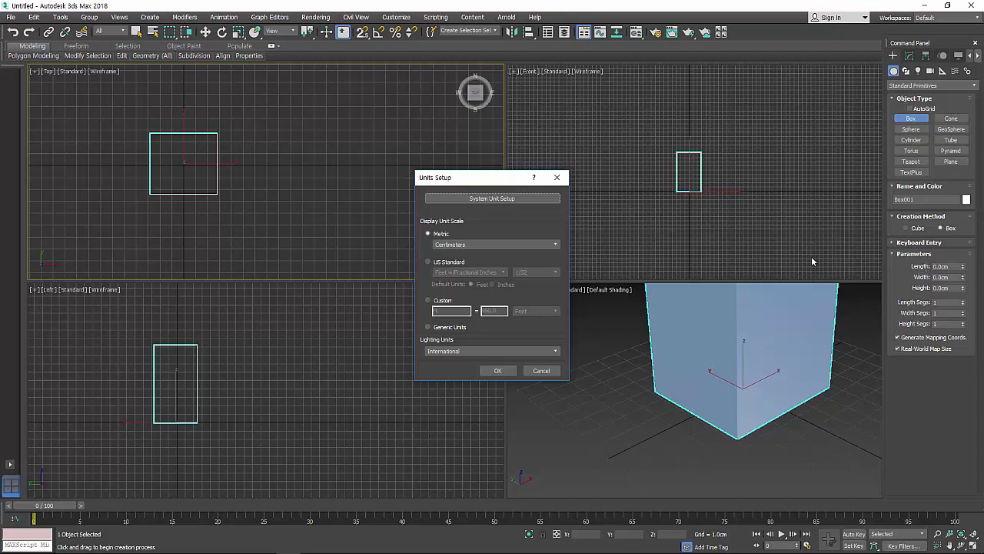
Set the Metric display units to Millimeters and apply them.
left_click(542, 244)
left_click(484, 254)
left_click(498, 370)
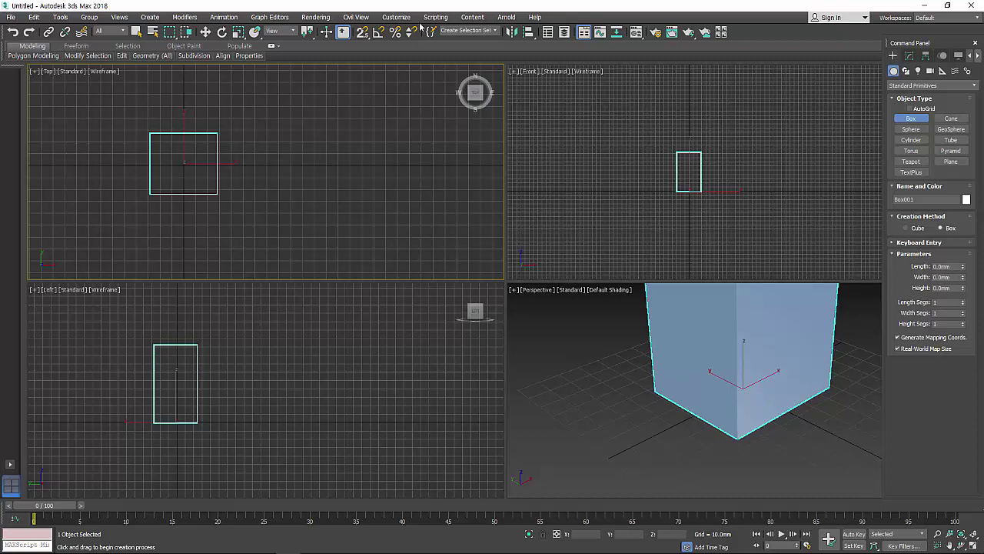
Verify the millimetre system unit scale and keep International lighting units in Units Setup.
left_click(396, 17)
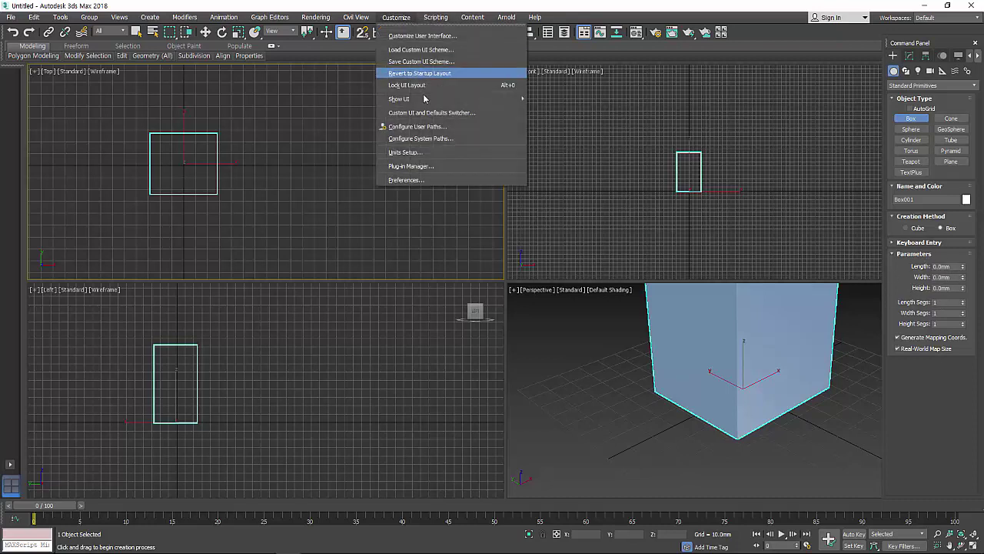
left_click(444, 152)
left_click(501, 198)
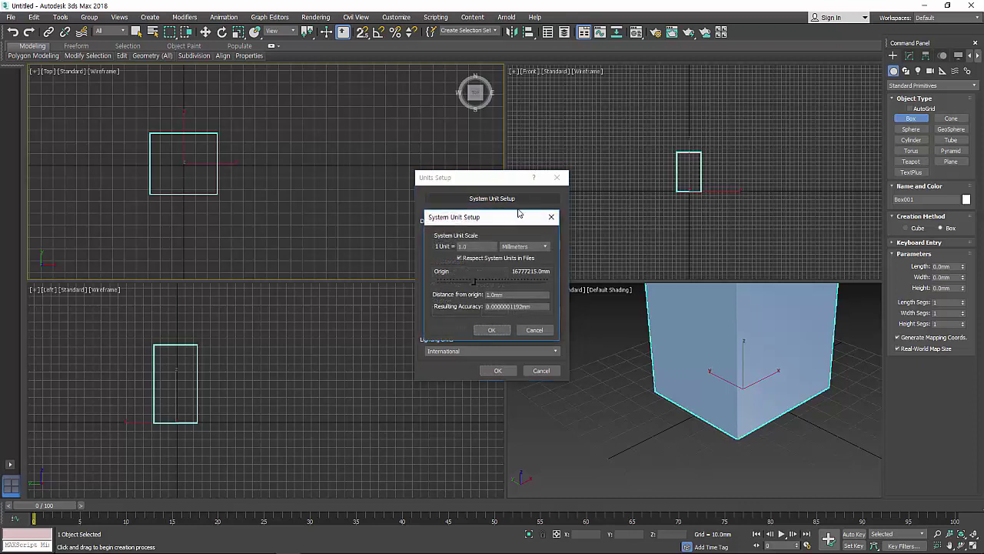
left_click(492, 330)
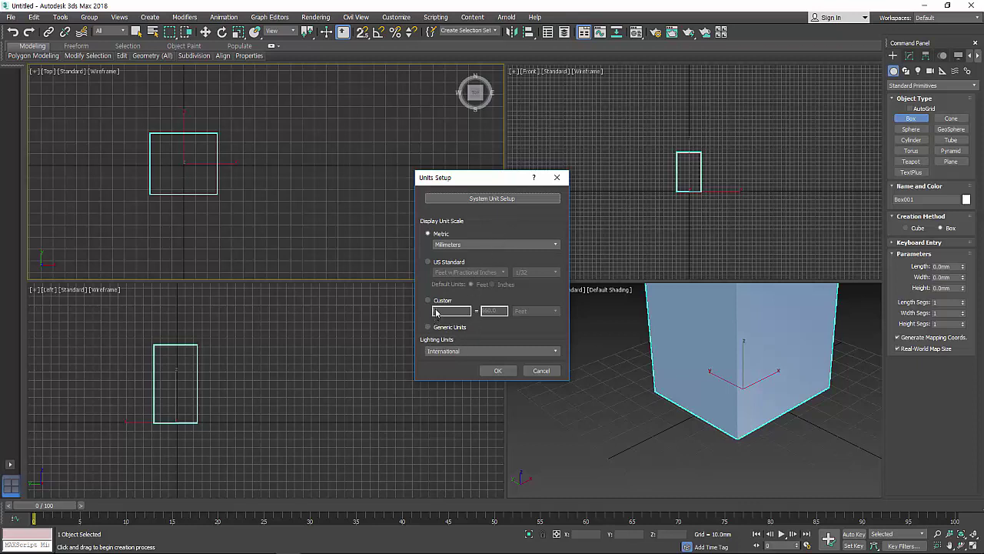
left_click(456, 353)
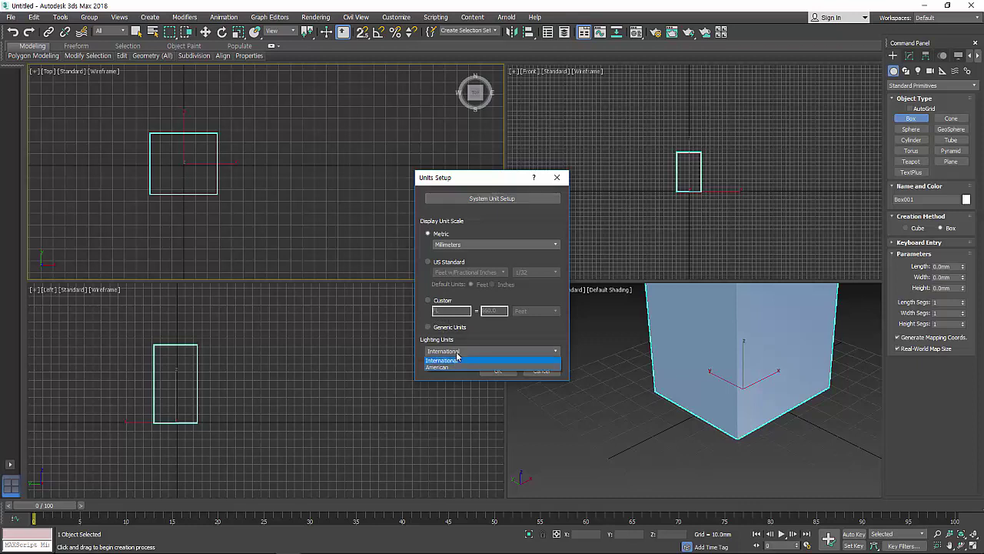
left_click(456, 361)
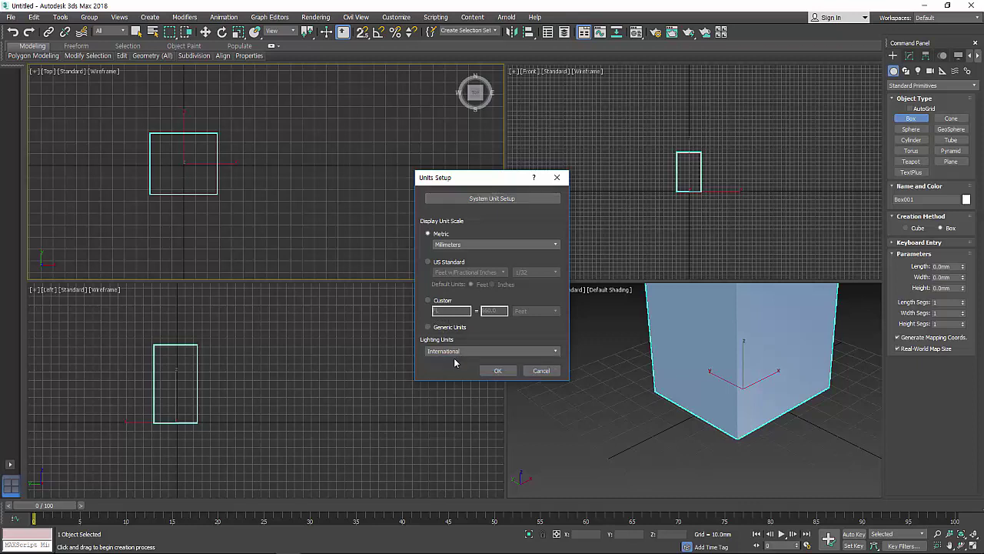
left_click(506, 372)
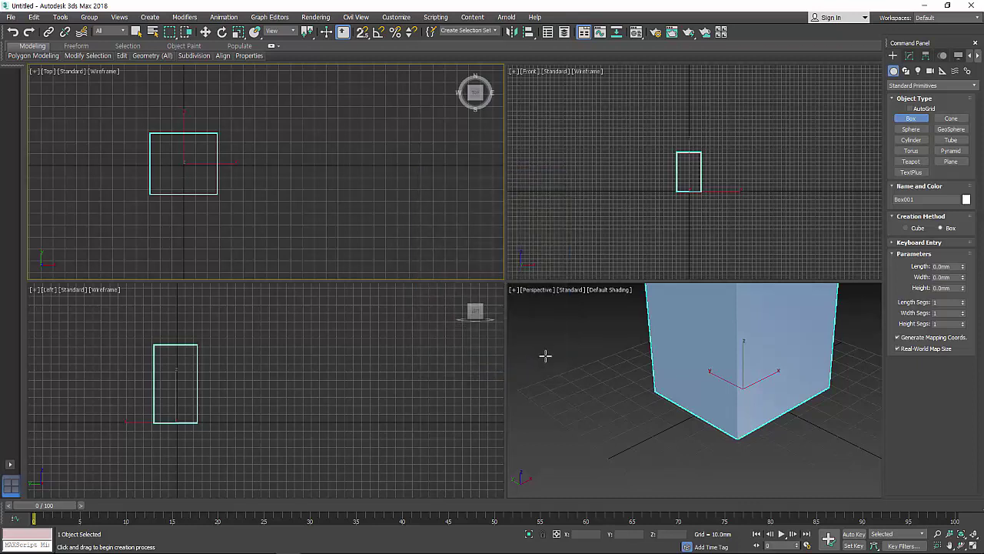
Add a new IcanNote page and handwrite 'UI (User Interface)' with UI underlined.
left_click(404, 19)
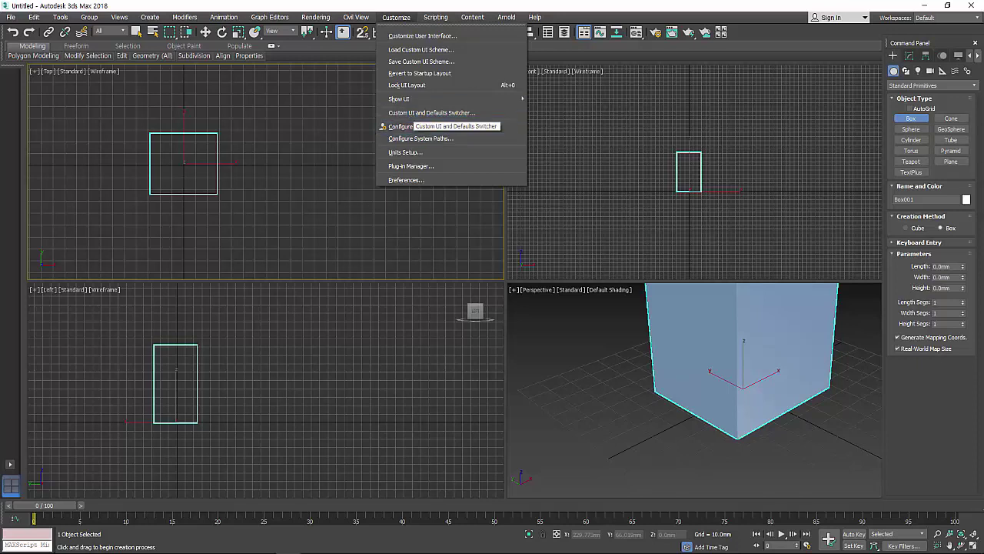
left_click(367, 522)
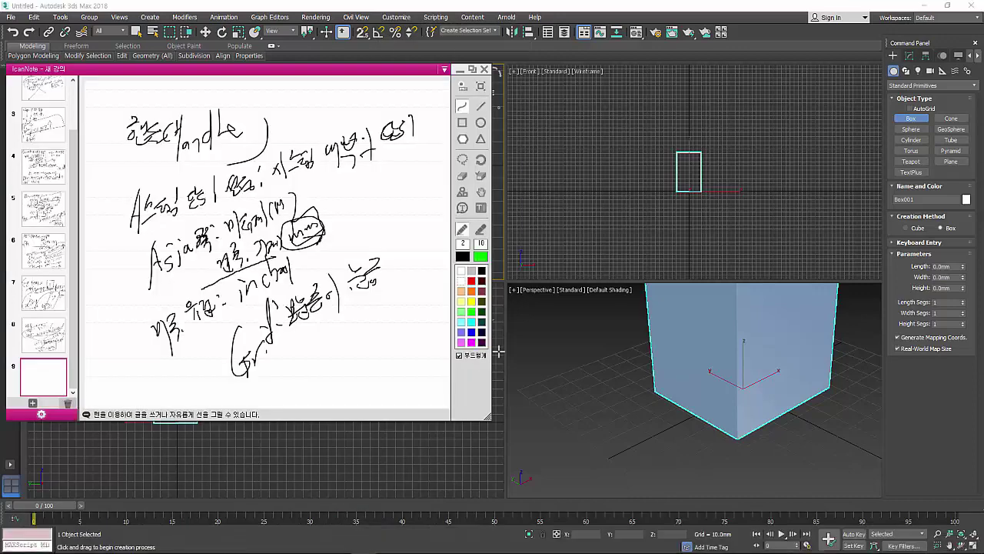
left_click(33, 403)
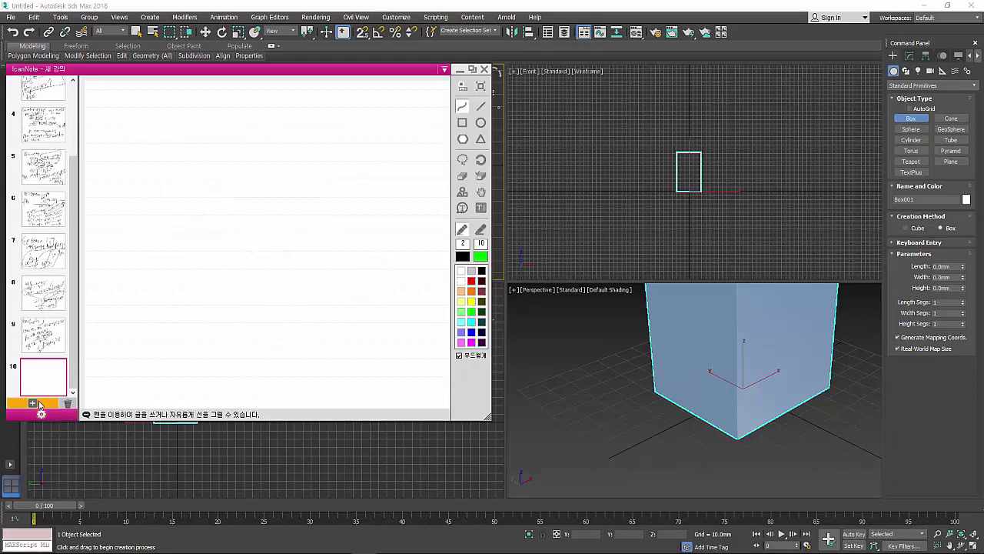
mouse_move(143, 146)
left_mouse_down()
mouse_move(155, 172)
mouse_move(171, 174)
left_mouse_up()
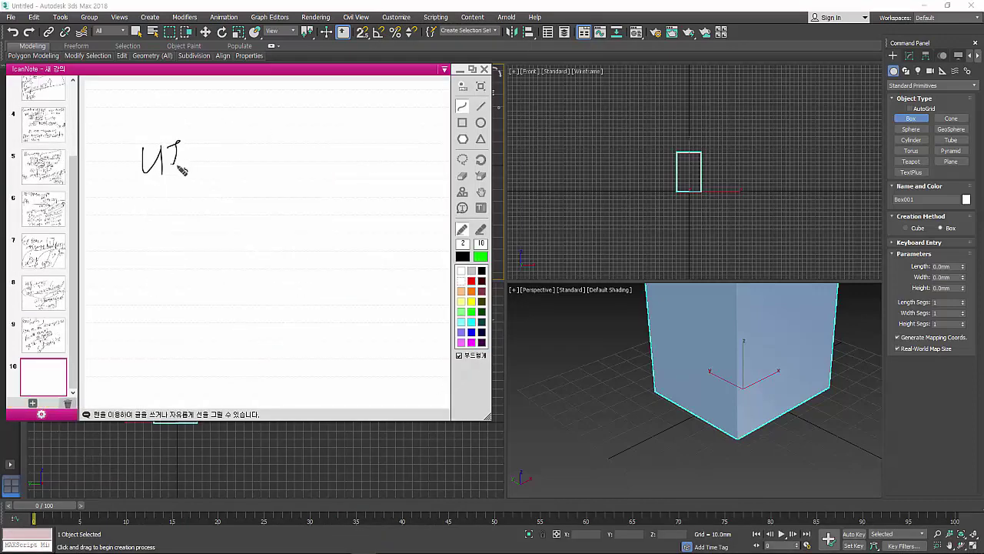
left_click_drag(196, 141, 192, 174)
left_click_drag(117, 189, 167, 178)
mouse_move(199, 146)
left_mouse_down()
mouse_move(227, 163)
mouse_move(253, 138)
mouse_move(233, 158)
left_mouse_up()
mouse_move(271, 131)
left_mouse_down()
mouse_move(243, 160)
mouse_move(281, 162)
mouse_move(303, 141)
mouse_move(308, 152)
left_mouse_up()
mouse_move(303, 135)
left_mouse_down()
mouse_move(329, 144)
mouse_move(353, 129)
mouse_move(361, 140)
left_mouse_up()
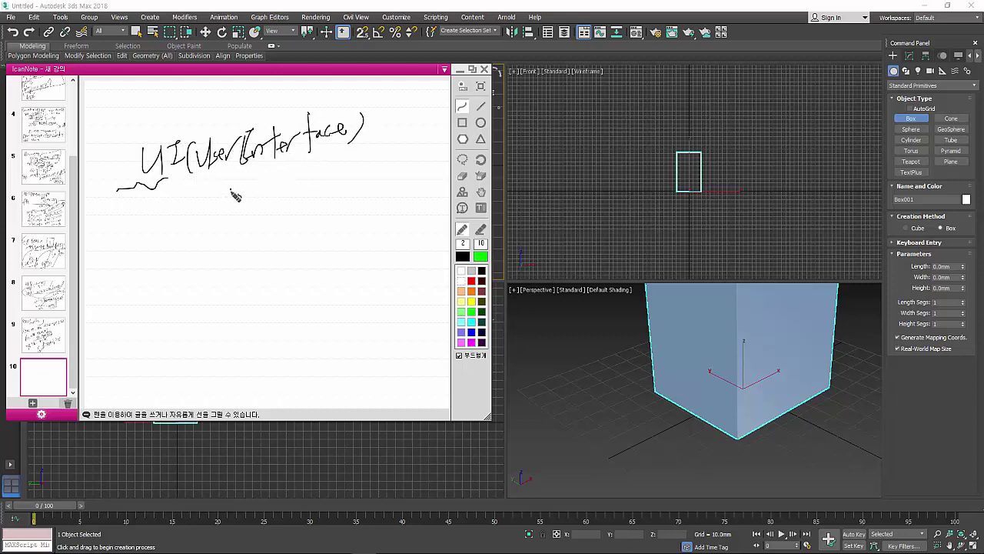
Handwrite the underlined Korean line '사용자 환경' below it and close the note window.
left_click_drag(233, 186, 223, 206)
left_click_drag(231, 196, 245, 203)
mouse_move(251, 176)
left_mouse_down()
mouse_move(257, 198)
mouse_move(255, 186)
left_mouse_up()
left_click_drag(247, 195, 268, 194)
mouse_move(257, 201)
left_mouse_down()
mouse_move(260, 209)
mouse_move(281, 174)
left_mouse_up()
mouse_move(273, 171)
left_mouse_down()
mouse_move(274, 221)
mouse_move(290, 185)
mouse_move(320, 184)
left_mouse_up()
mouse_move(310, 189)
left_mouse_down()
mouse_move(324, 188)
mouse_move(319, 198)
left_mouse_up()
mouse_move(332, 173)
left_mouse_down()
mouse_move(342, 185)
mouse_move(347, 176)
mouse_move(346, 187)
mouse_move(377, 164)
left_mouse_up()
left_click_drag(229, 225, 407, 180)
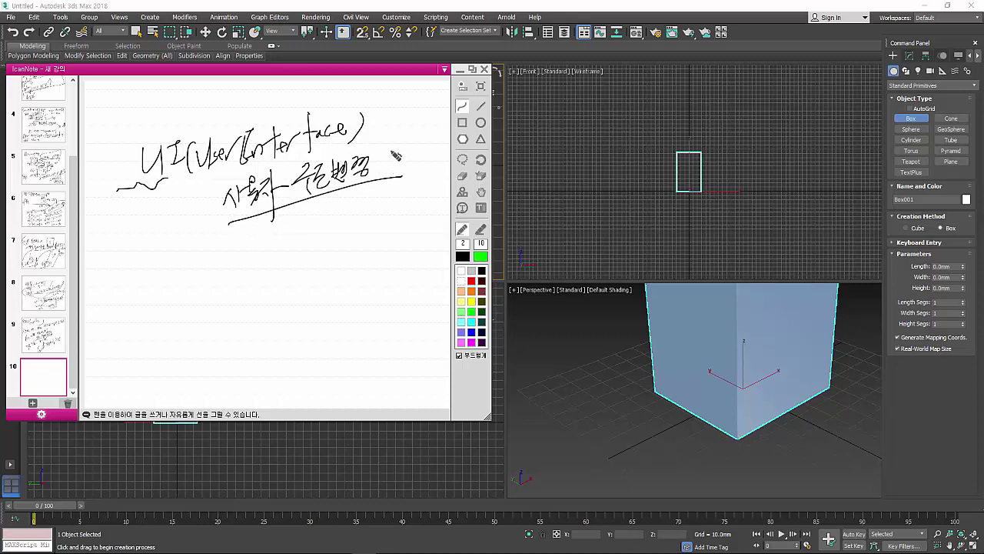
left_click(555, 5)
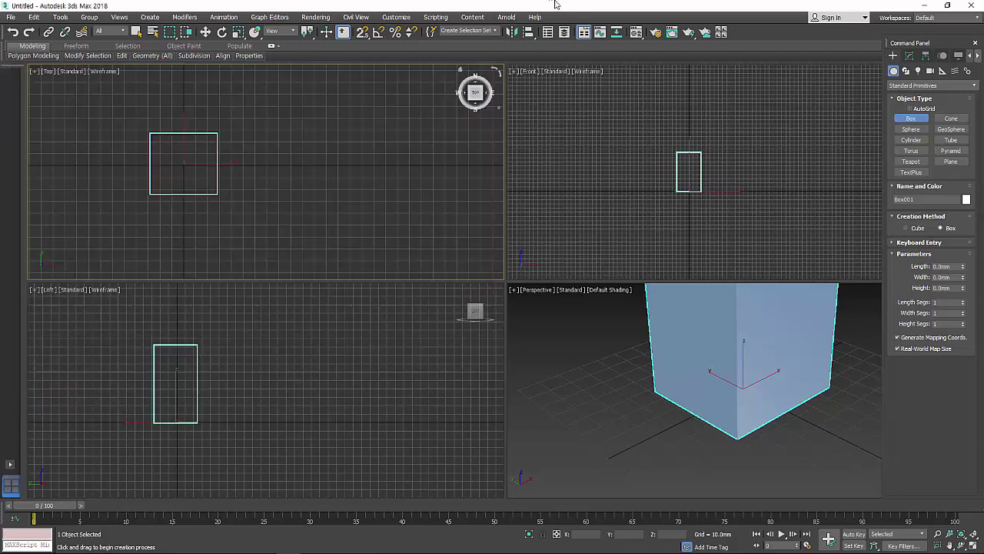
left_click(397, 17)
left_click(455, 120)
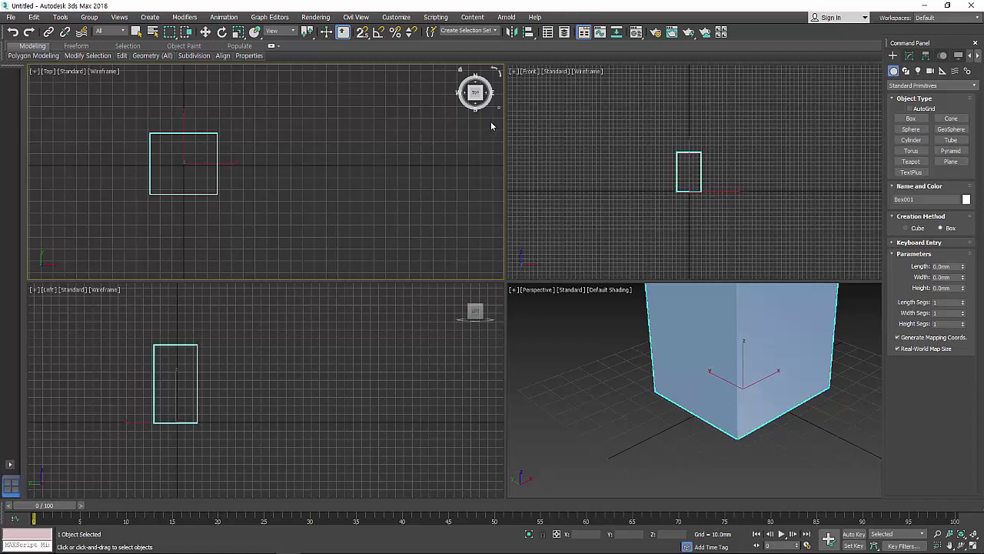
left_click_drag(497, 115, 318, 141)
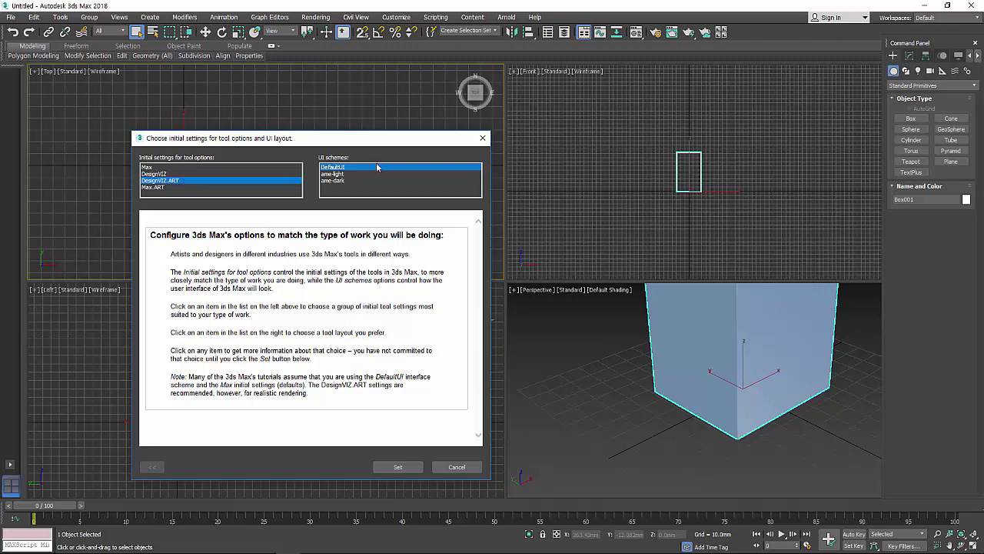
left_click(483, 137)
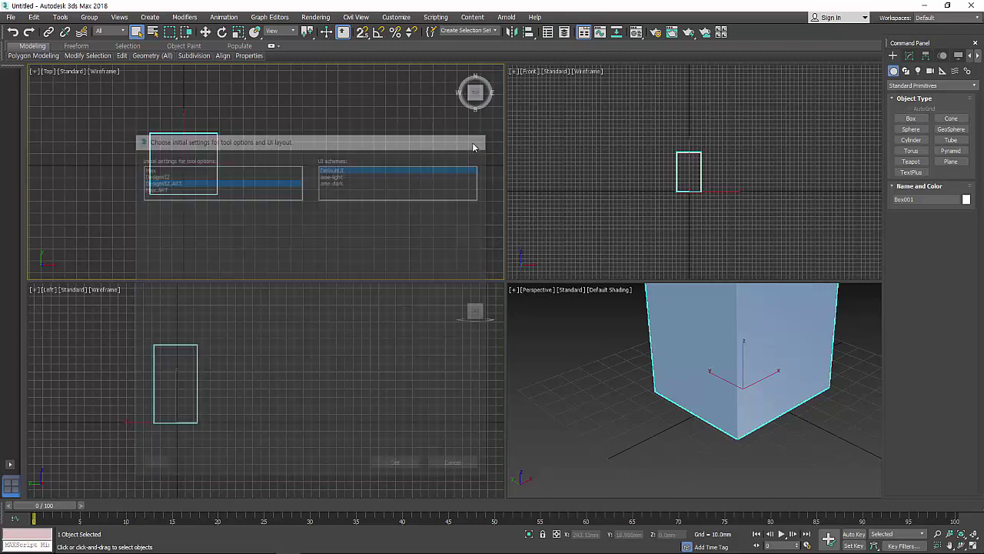
Switch the production renderer from Scanline Renderer to ART Renderer in Render Setup.
left_click(659, 32)
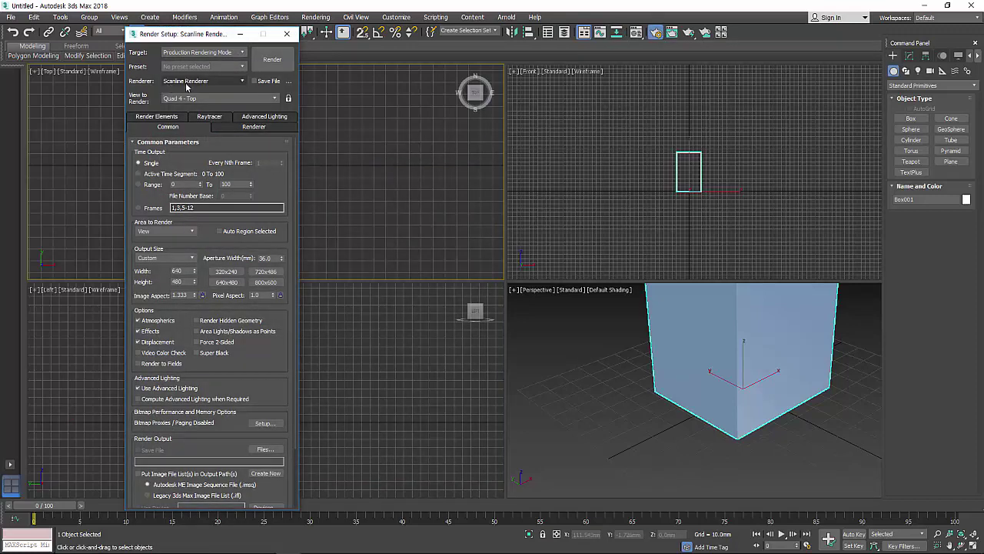
left_click(208, 82)
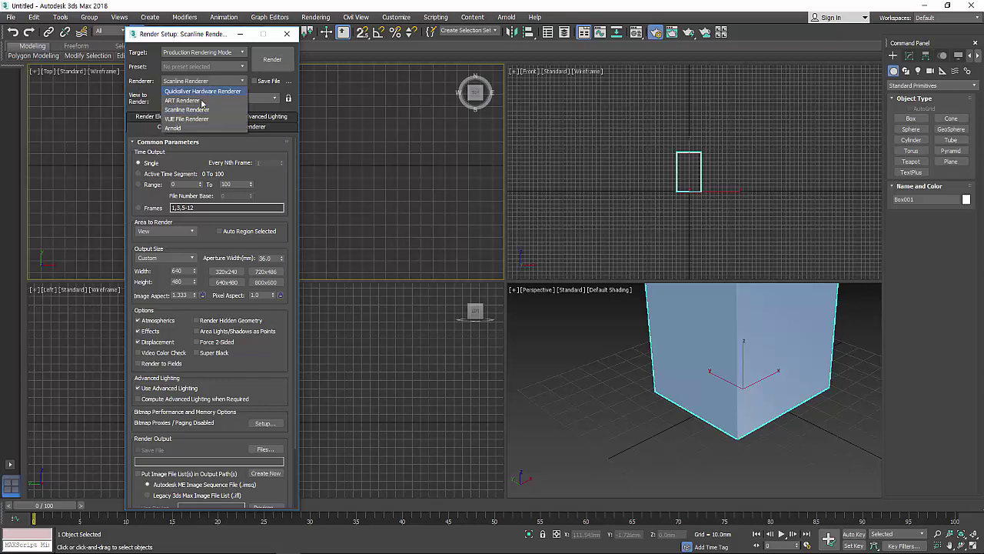
left_click(187, 103)
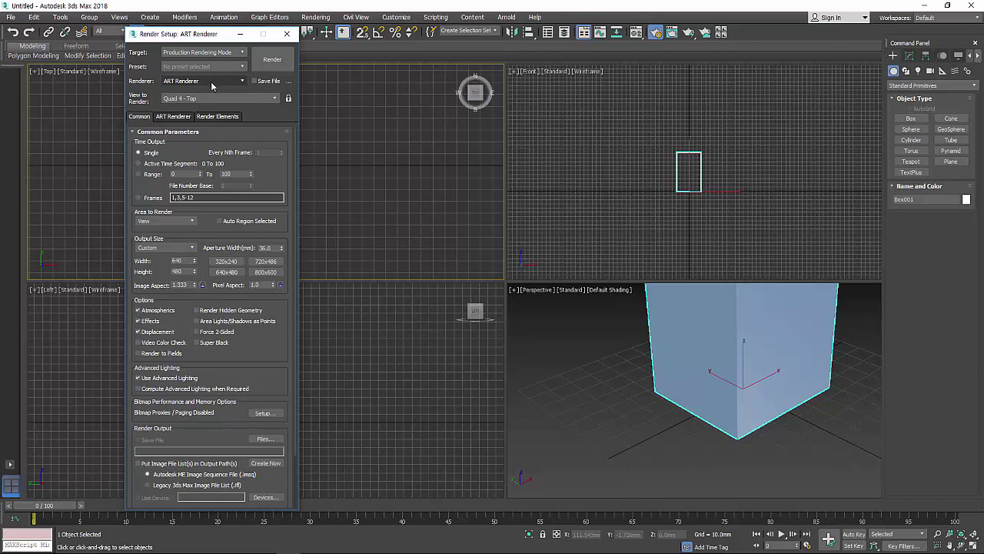
left_click(286, 34)
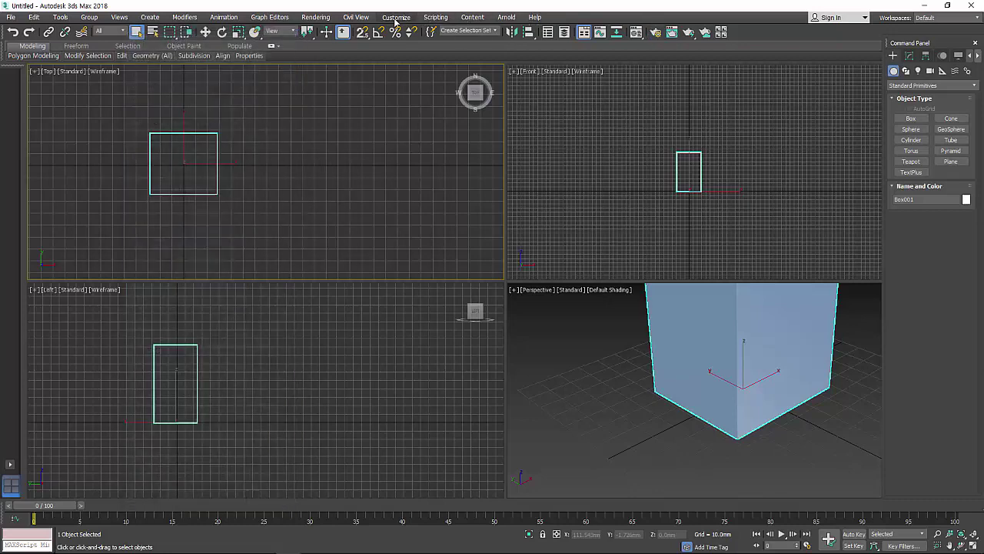
Open the Custom UI and Defaults Switcher and select the Max initial tool settings.
left_click(396, 18)
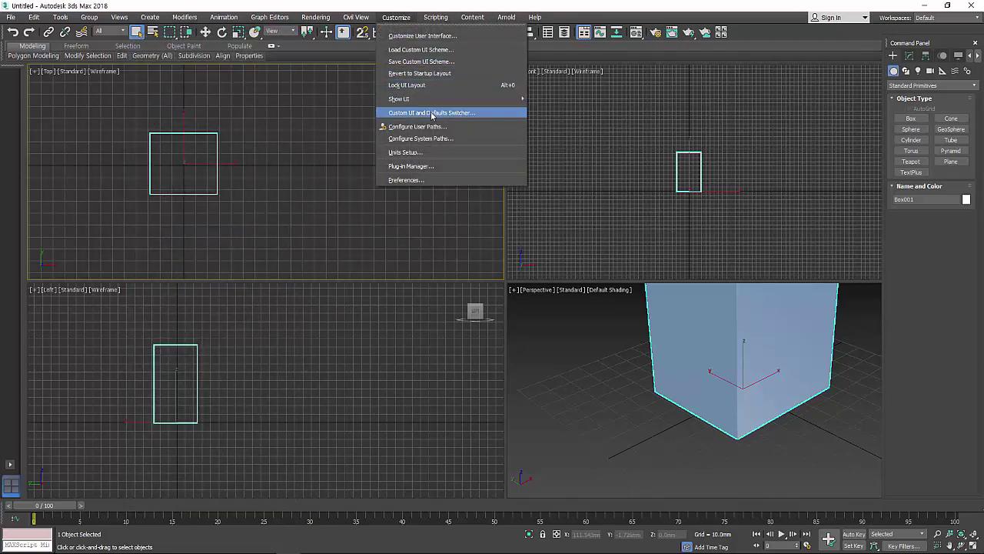
left_click(431, 113)
left_click_drag(434, 104, 230, 116)
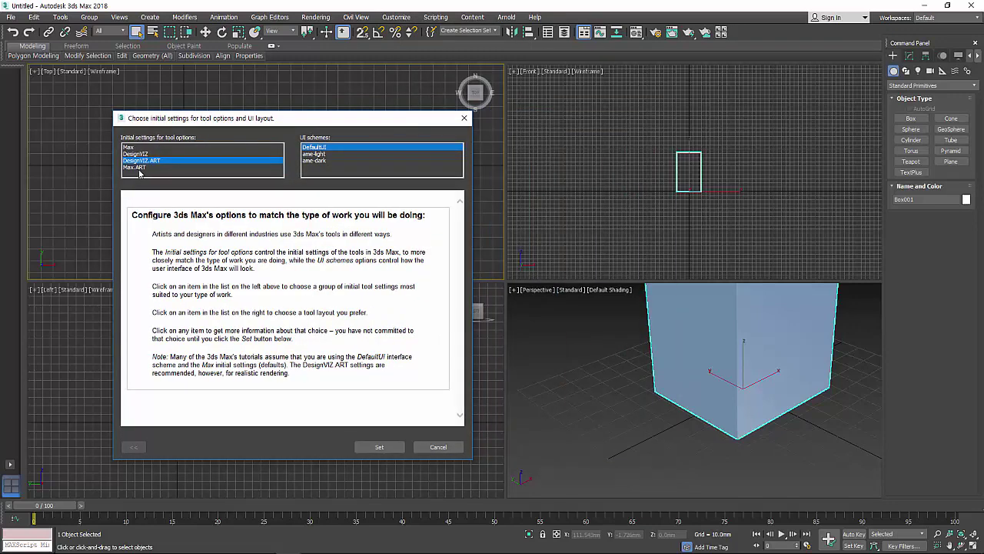
left_click(140, 167)
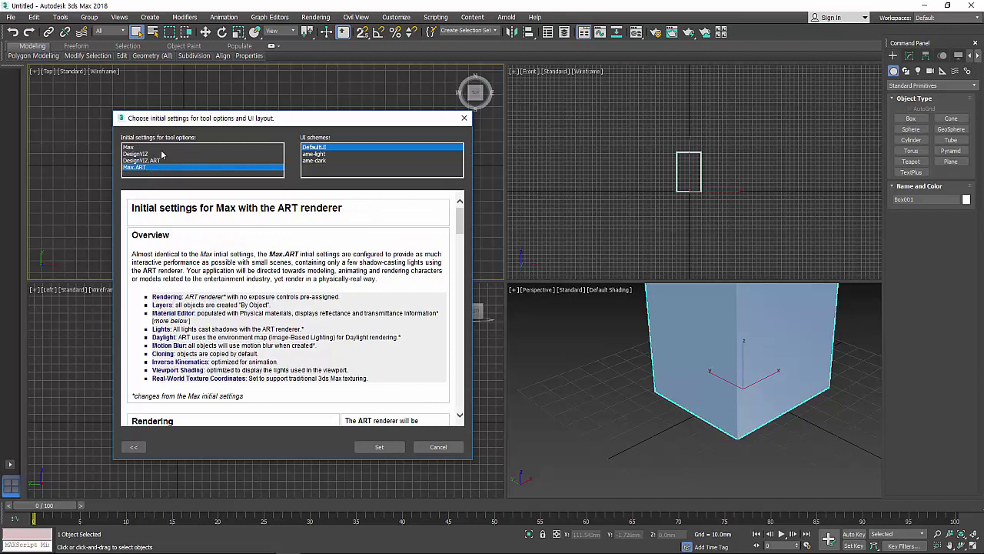
left_click(156, 148)
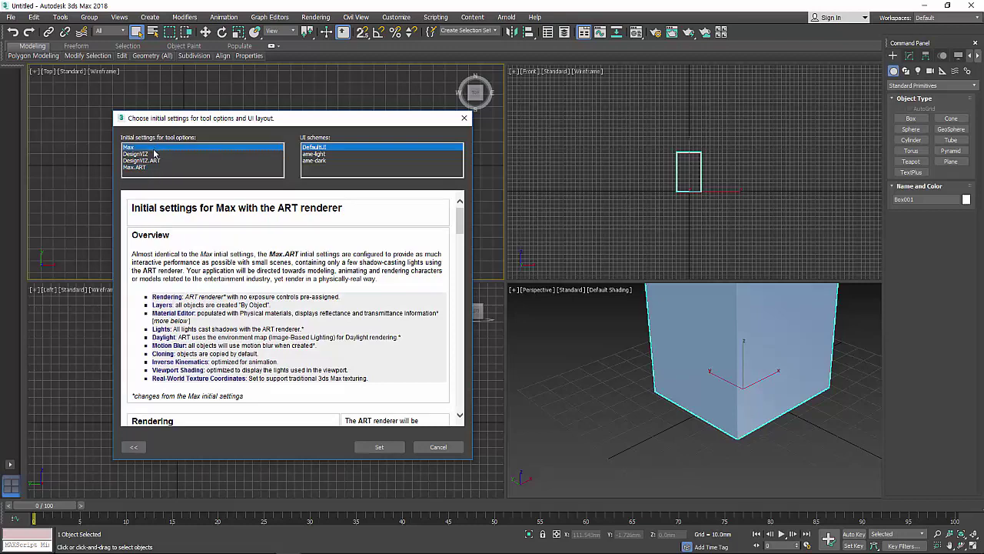
Compare ame-dark with ame-light, then apply Max defaults with the ame-light UI scheme.
left_click(327, 154)
left_click(333, 162)
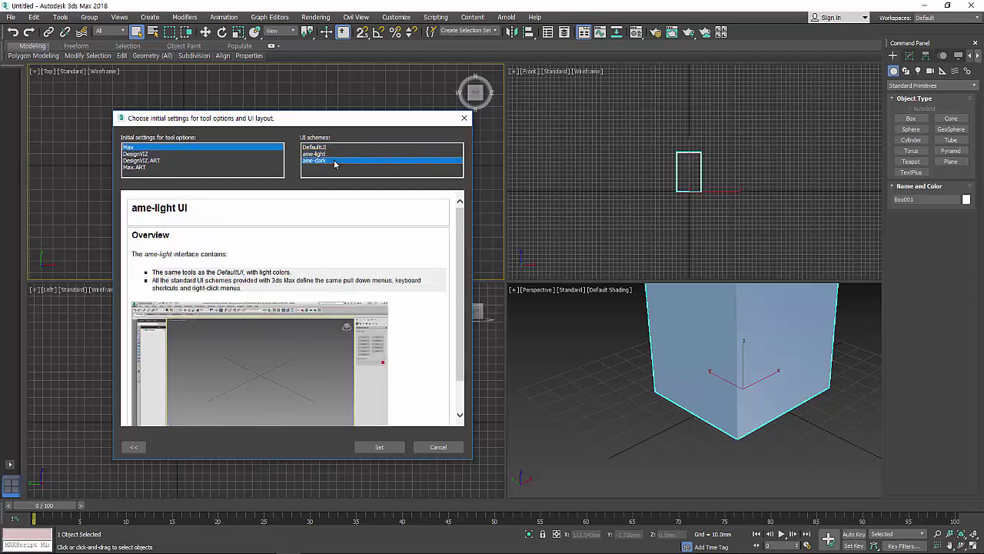
left_click(343, 153)
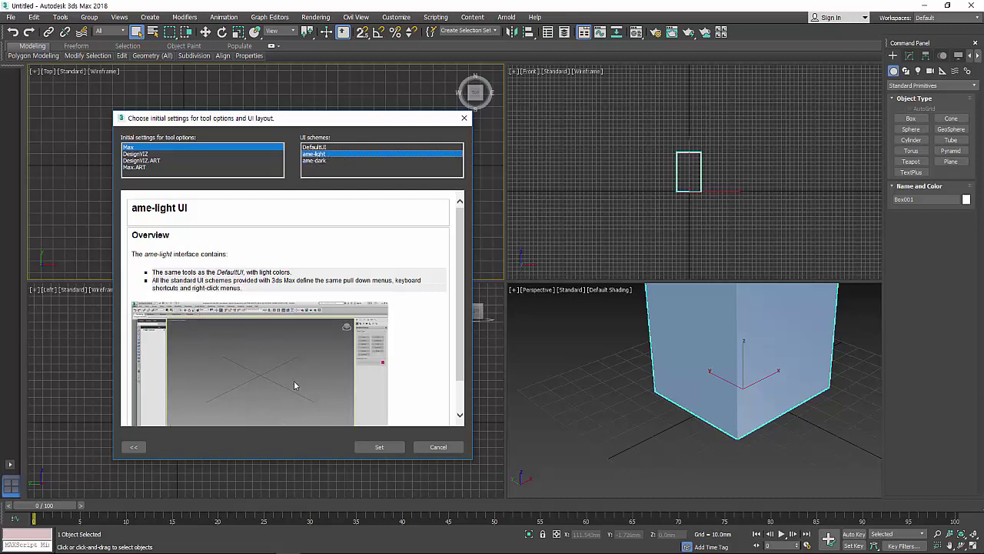
left_click(329, 161)
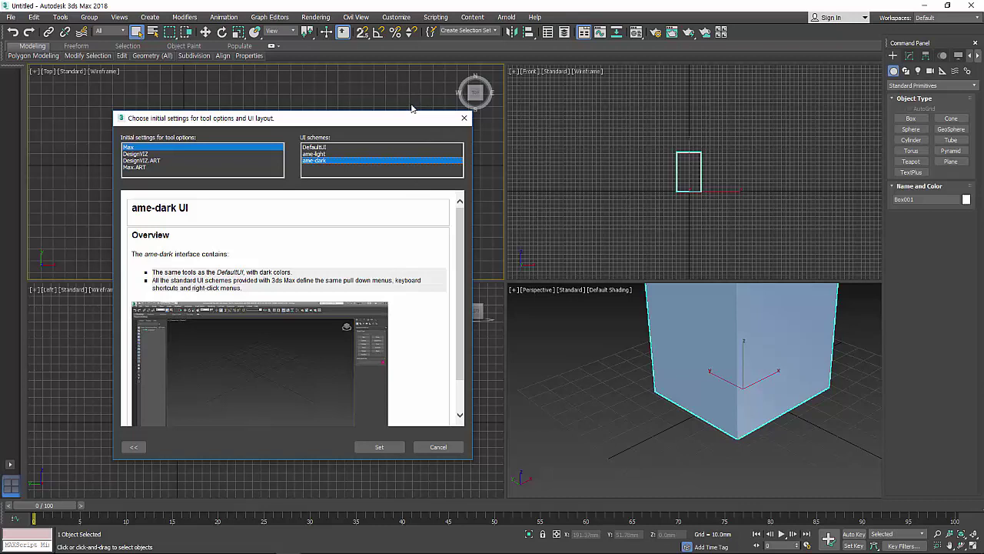
left_click(323, 154)
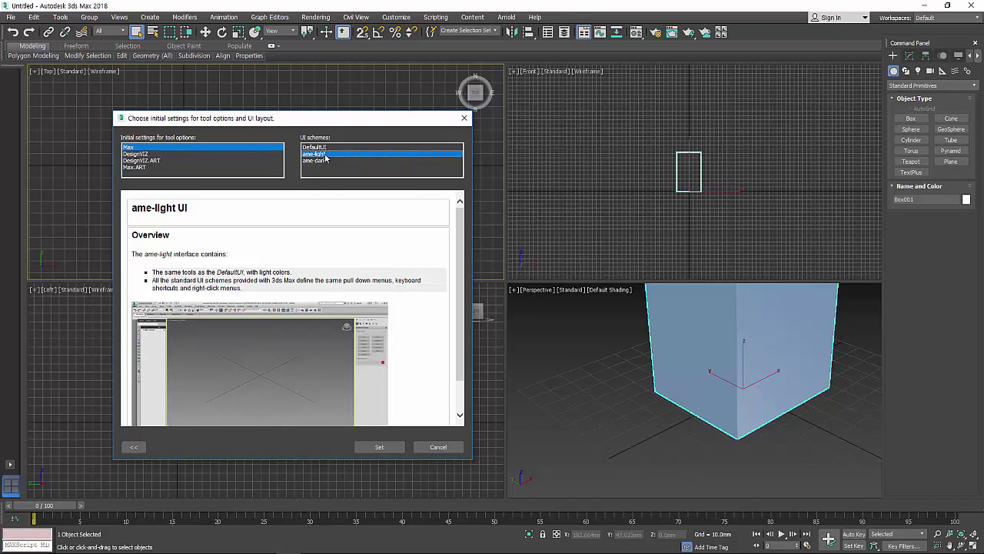
left_click(379, 446)
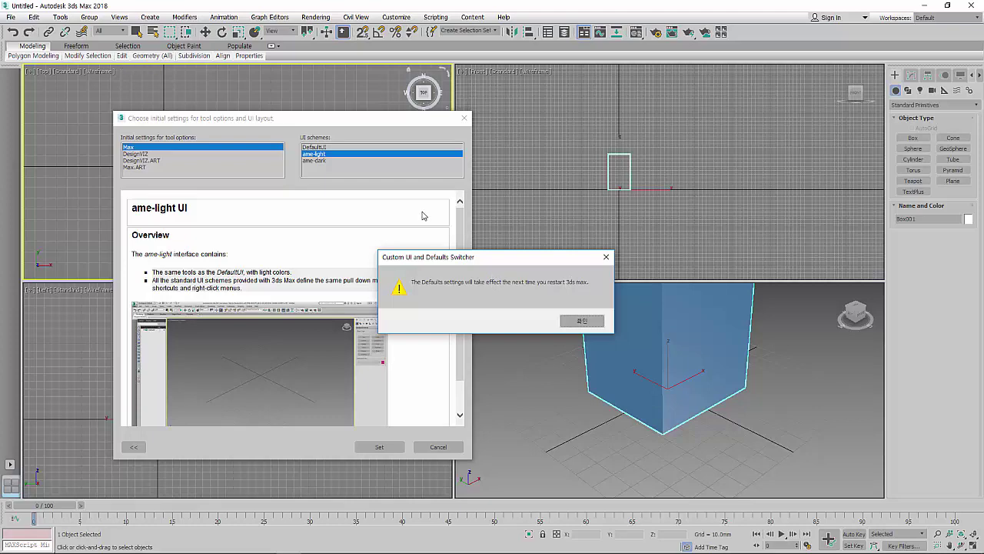
left_click(582, 321)
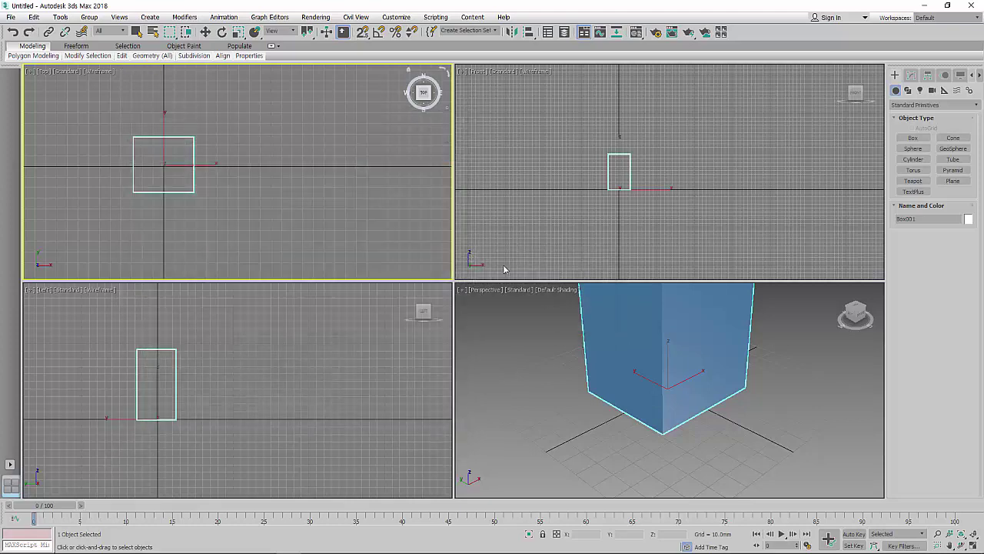
left_click(536, 208)
left_click(382, 208)
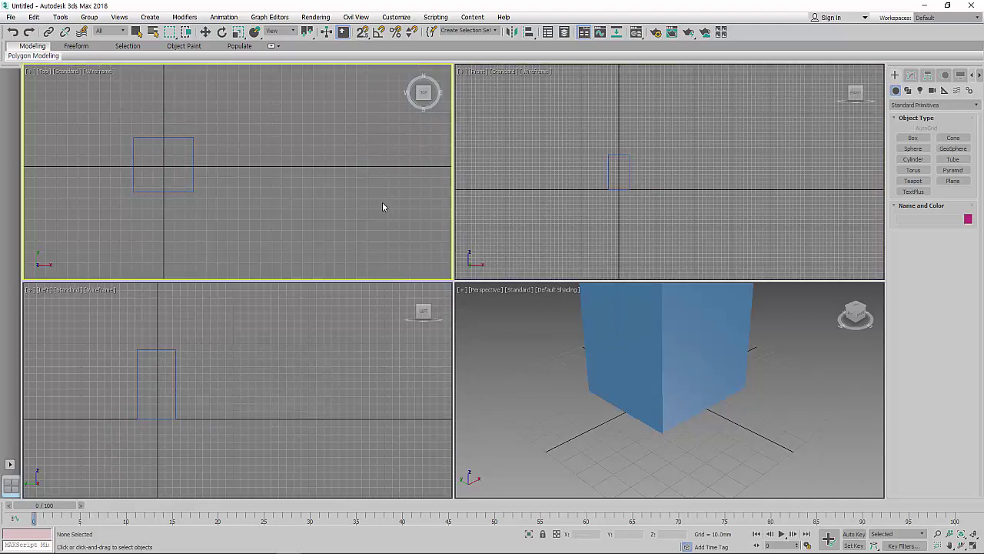
left_click(530, 228)
left_click(569, 300)
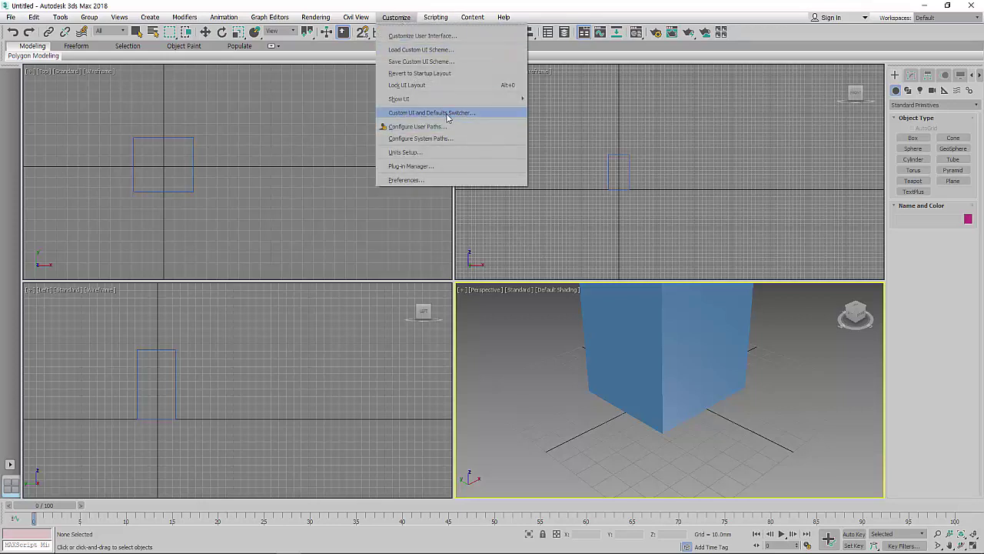
left_click(445, 115)
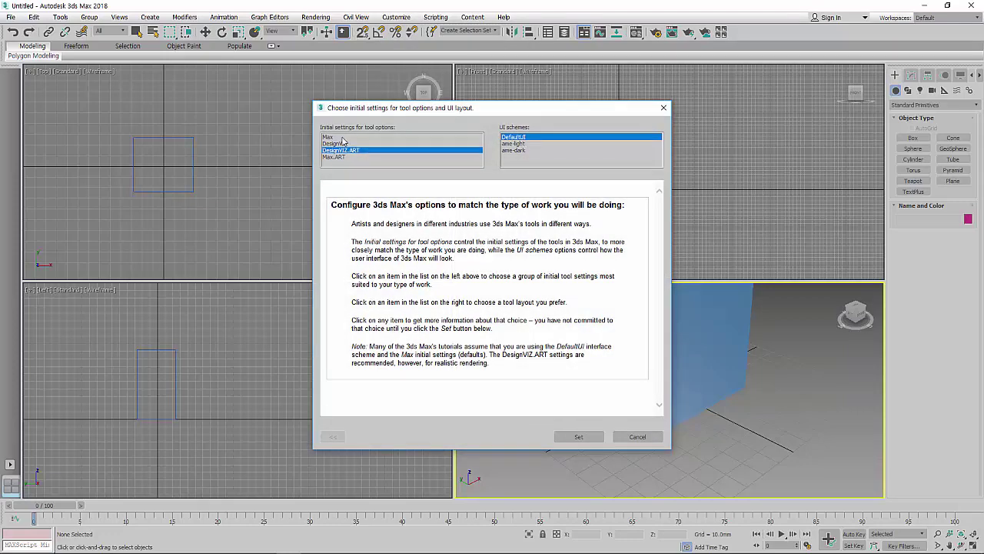
left_click(343, 138)
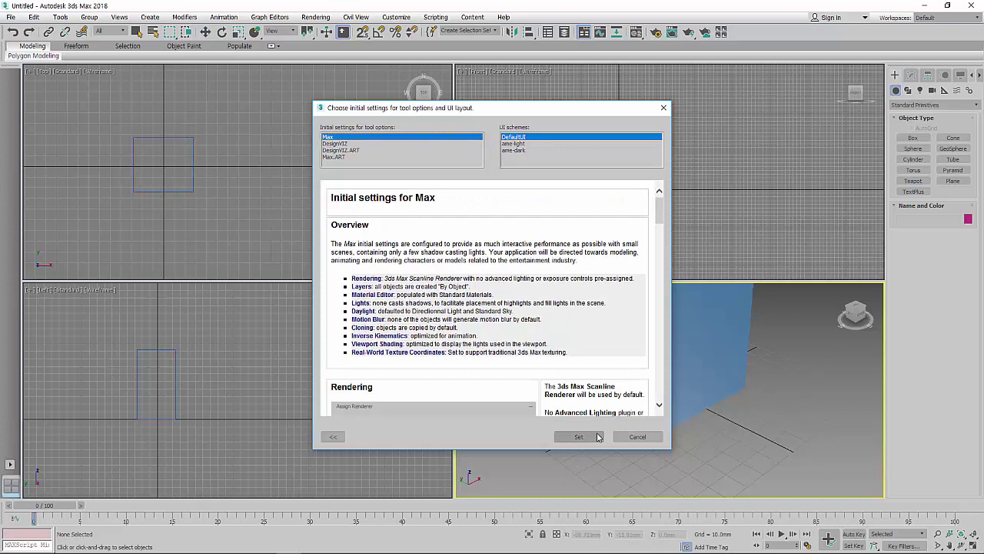
left_click(664, 107)
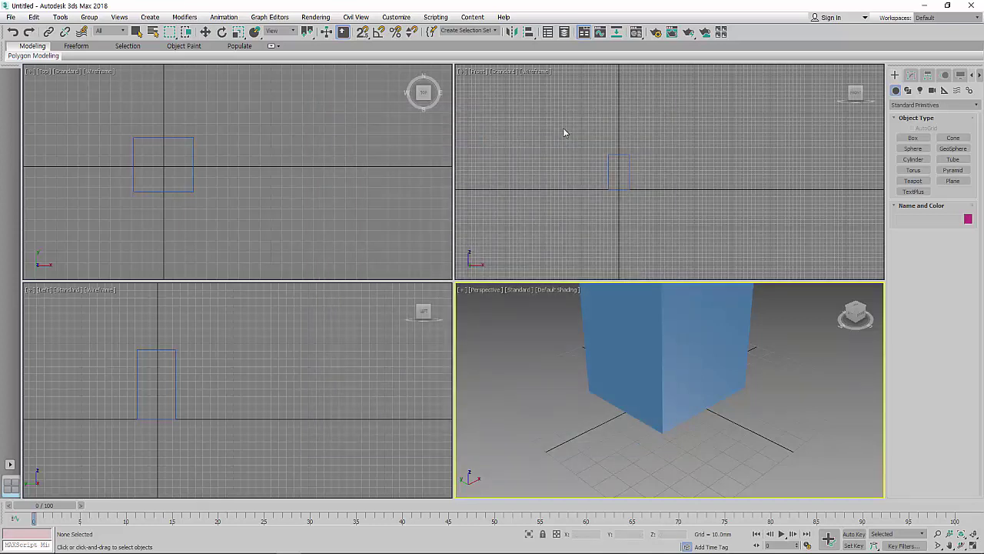
scroll(637, 402, "up", 1)
scroll(637, 402, "down", 3)
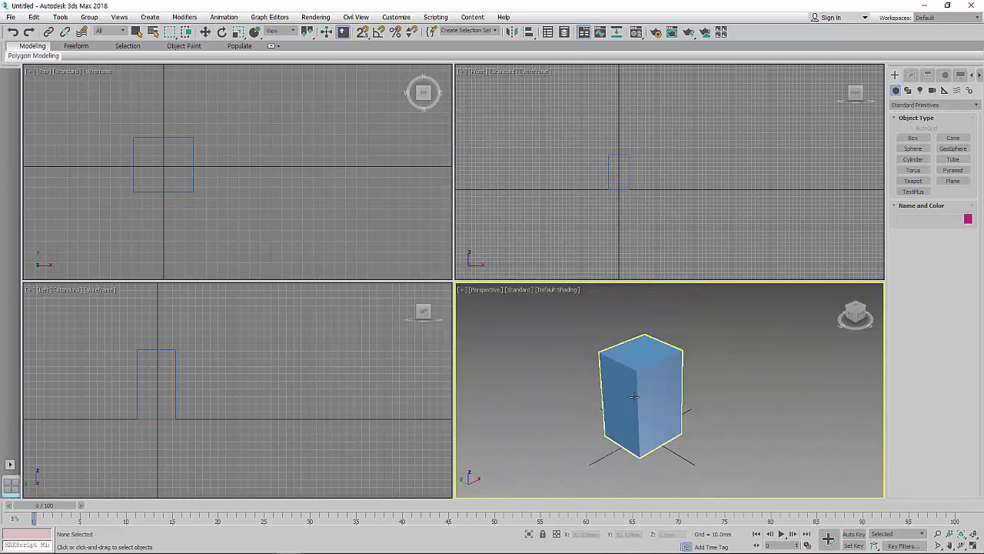
scroll(641, 387, "up", 1)
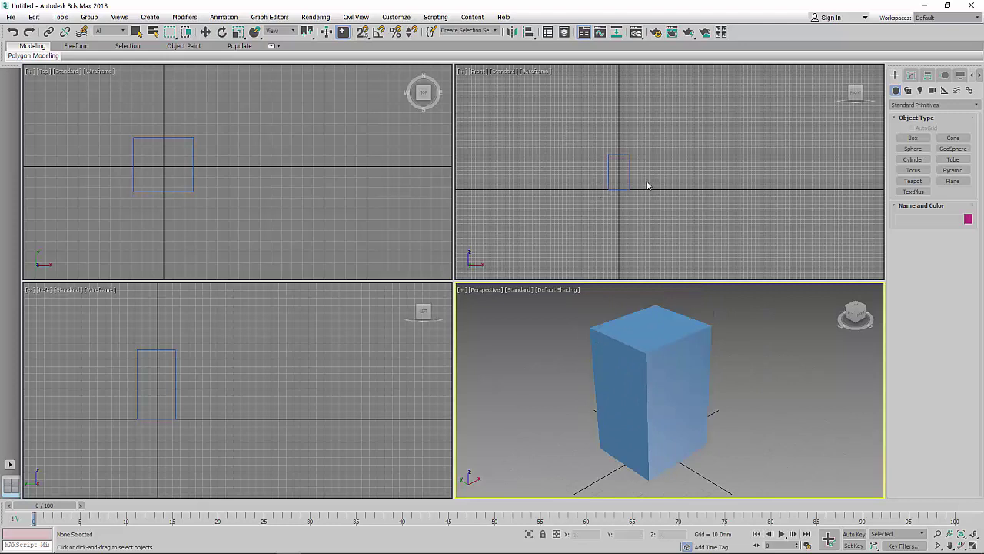